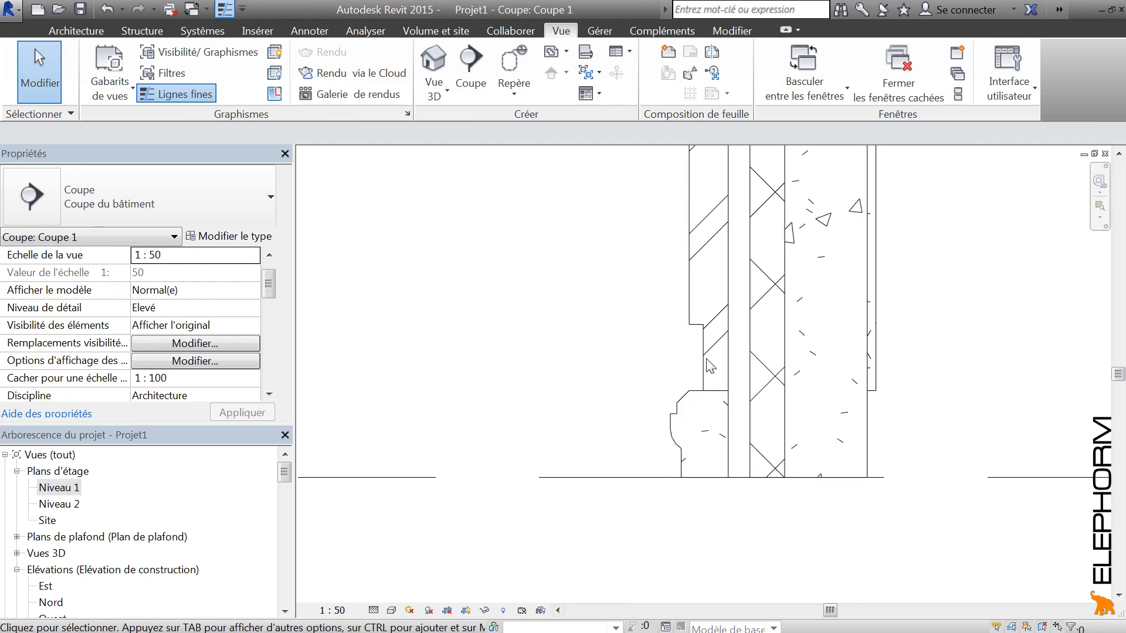
# Examine the composite wall in section from its base up to its top at Niveau 2
pyautogui.moveTo(825, 275); pyautogui.dragTo(770, 562, button='middle')
pyautogui.scroll(-2, 680, 292)
pyautogui.moveTo(684, 158); pyautogui.dragTo(653, 516, button='middle')
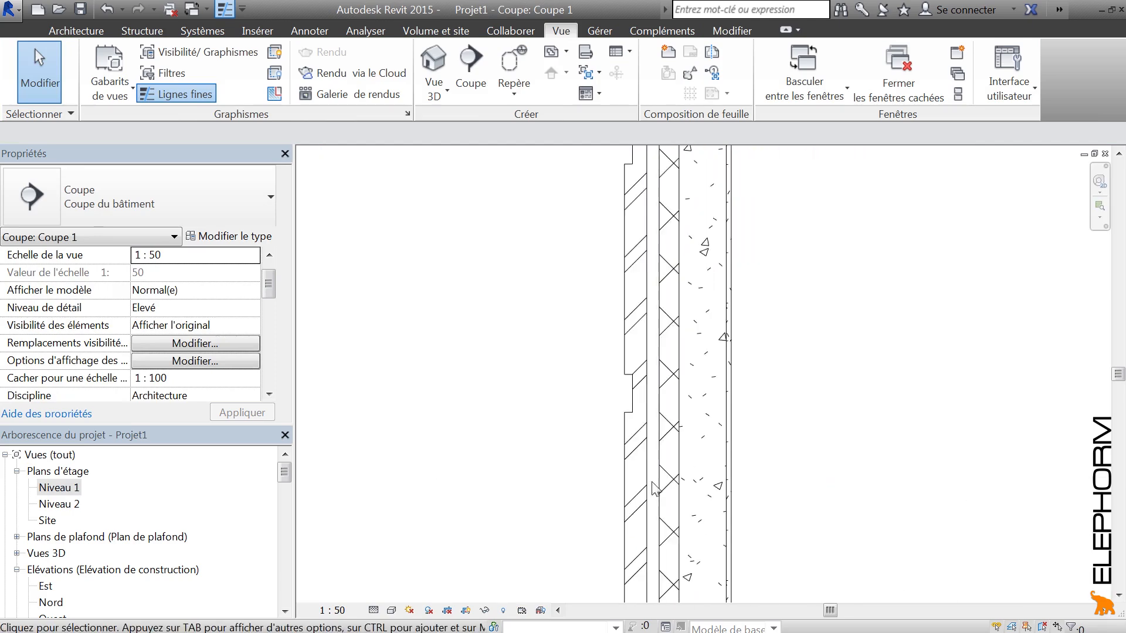
pyautogui.moveTo(650, 217); pyautogui.dragTo(677, 521, button='middle')
pyautogui.moveTo(679, 294); pyautogui.dragTo(665, 319, button='middle')
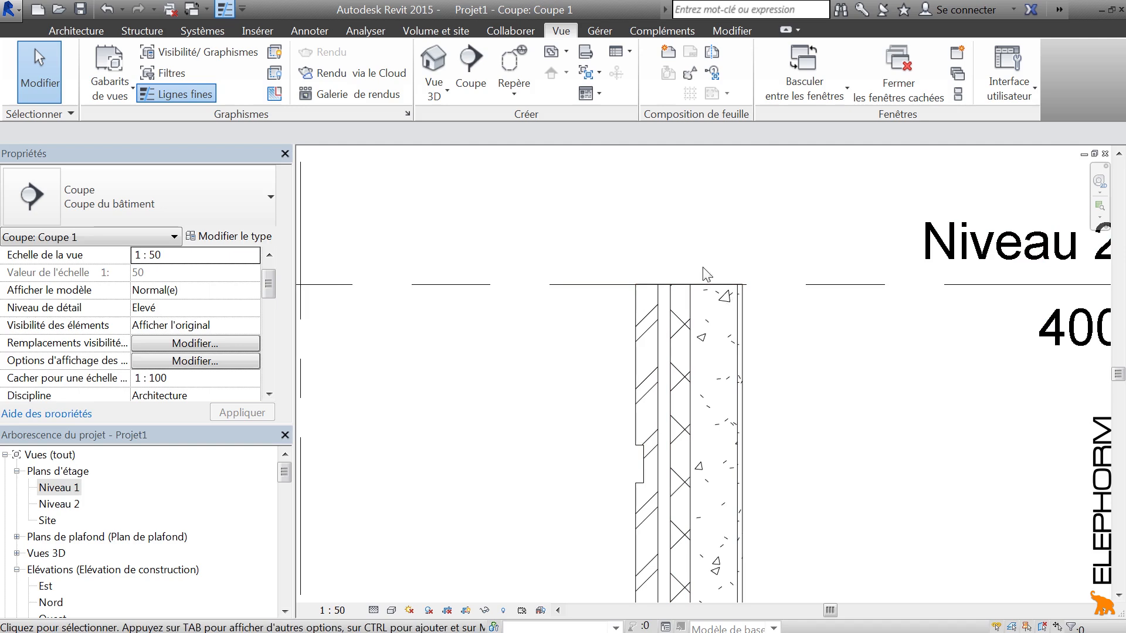
pyautogui.scroll(3, 707, 274)
pyautogui.moveTo(689, 259); pyautogui.dragTo(722, 309, button='middle')
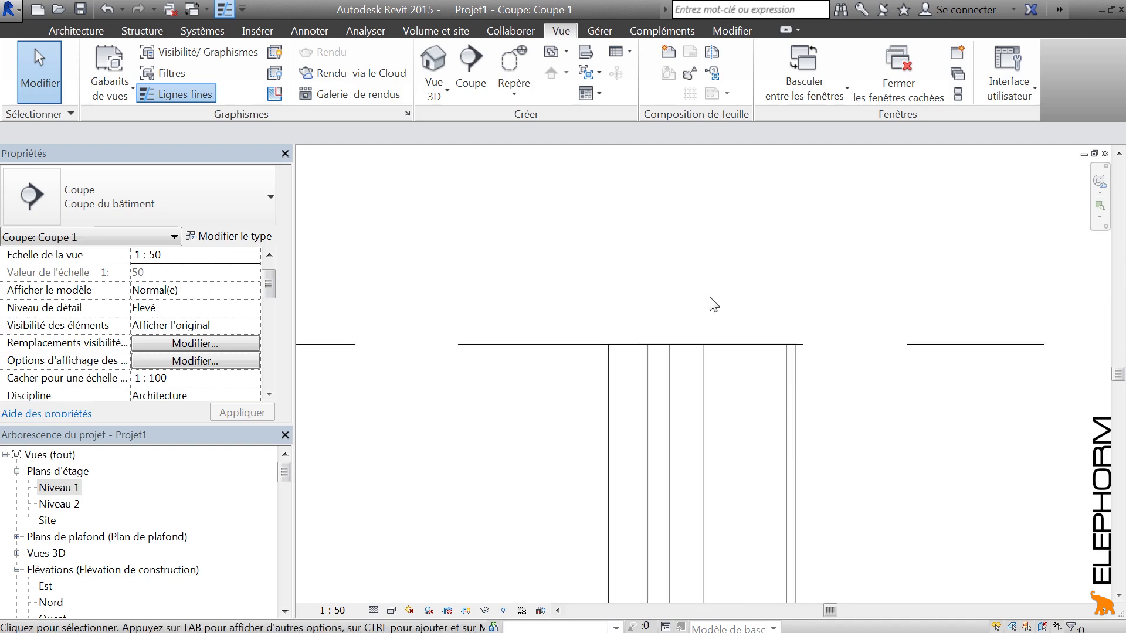
pyautogui.scroll(-1, 714, 304)
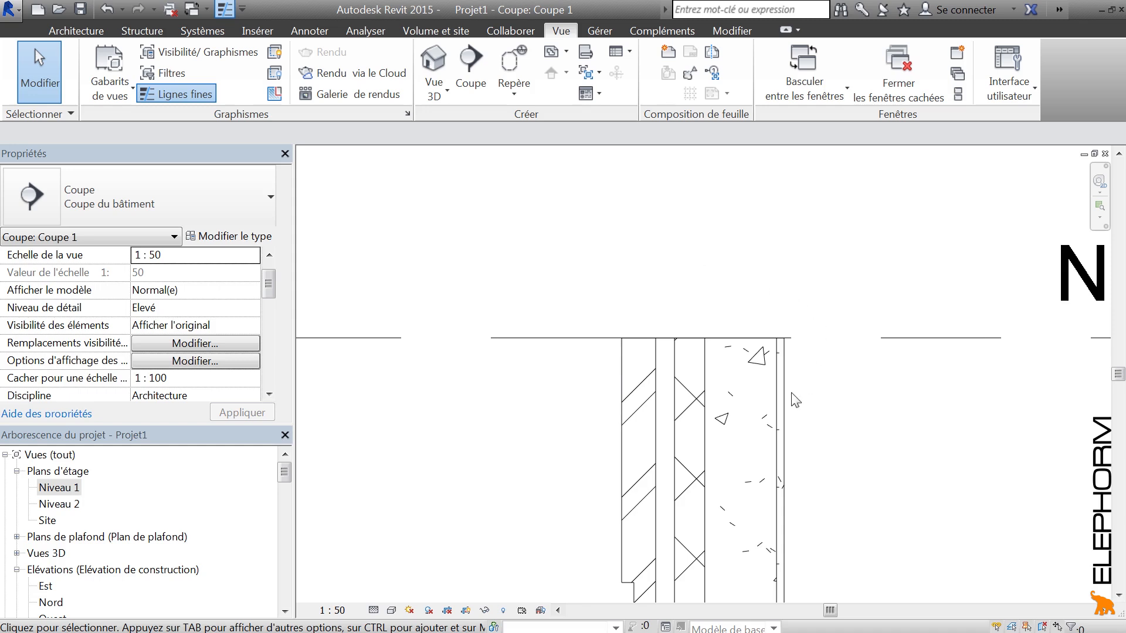
# Draw a sloped coping outline in thin detail lines over the wall top, with vertical drops and small inward-angled returns on both sides
pyautogui.click(317, 33)
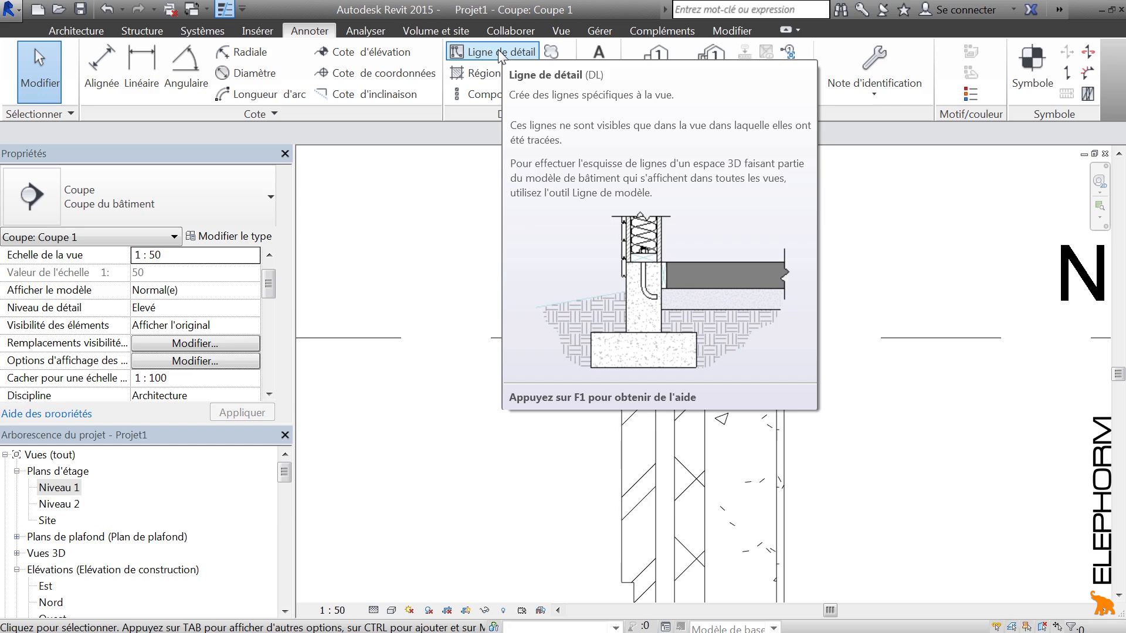
pyautogui.click(501, 53)
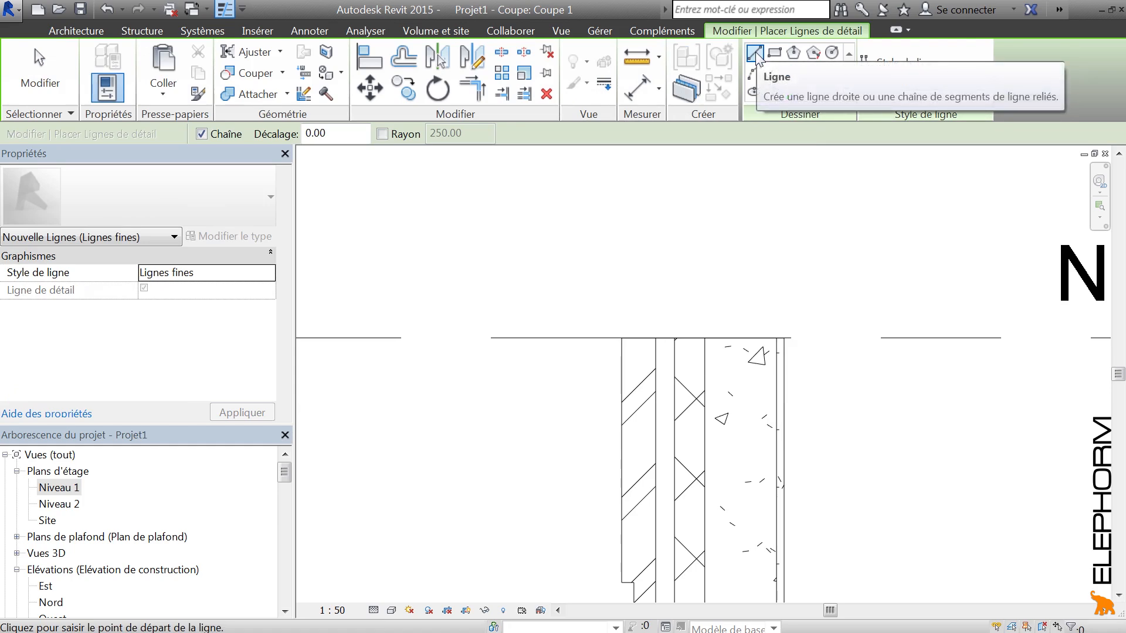
pyautogui.click(613, 368)
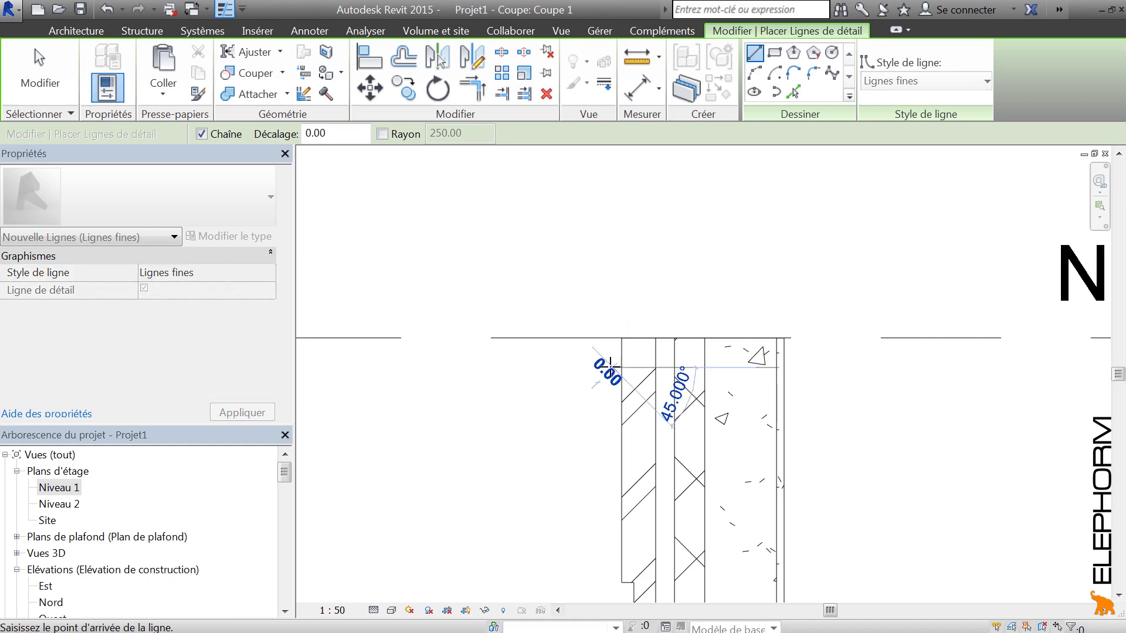
pyautogui.click(599, 307)
pyautogui.click(802, 325)
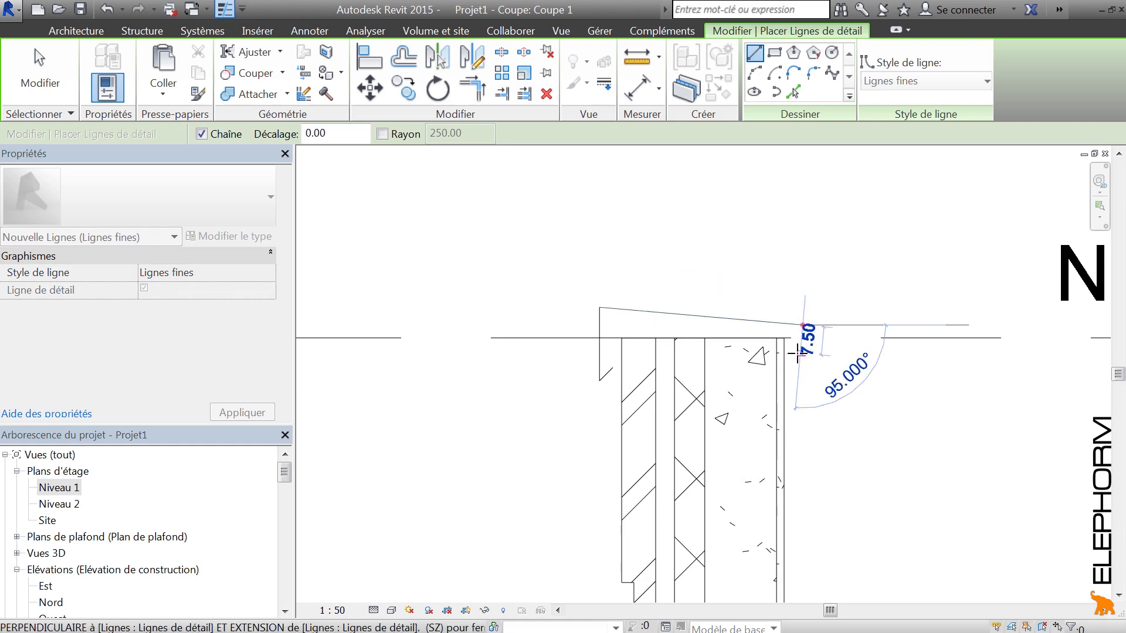
pyautogui.click(791, 367)
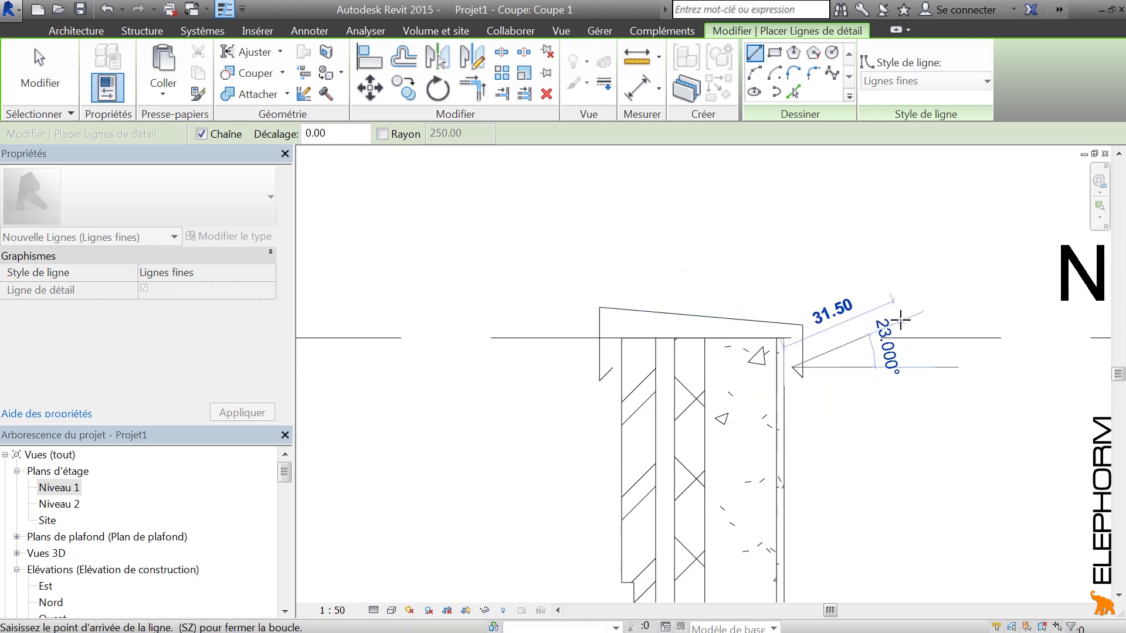
pyautogui.press('Escape')
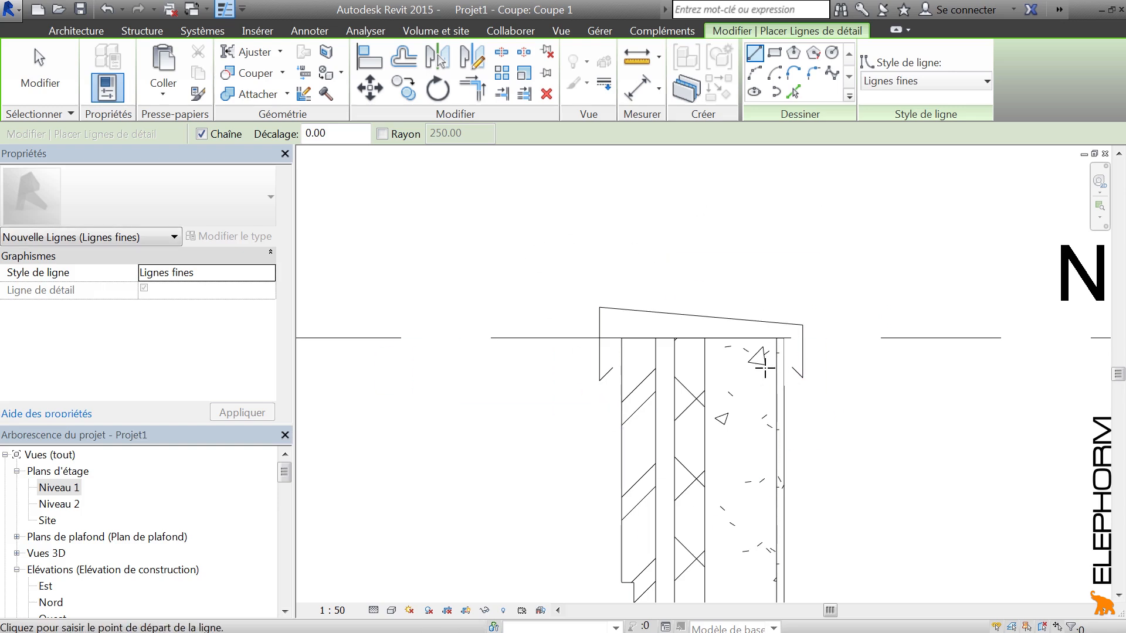
# Inspect the stone plinth profile at the wall base on Niveau 1, and return to the coping outline at Niveau 2
pyautogui.scroll(-5, 755, 354)
pyautogui.moveTo(739, 510); pyautogui.dragTo(704, 259, button='middle')
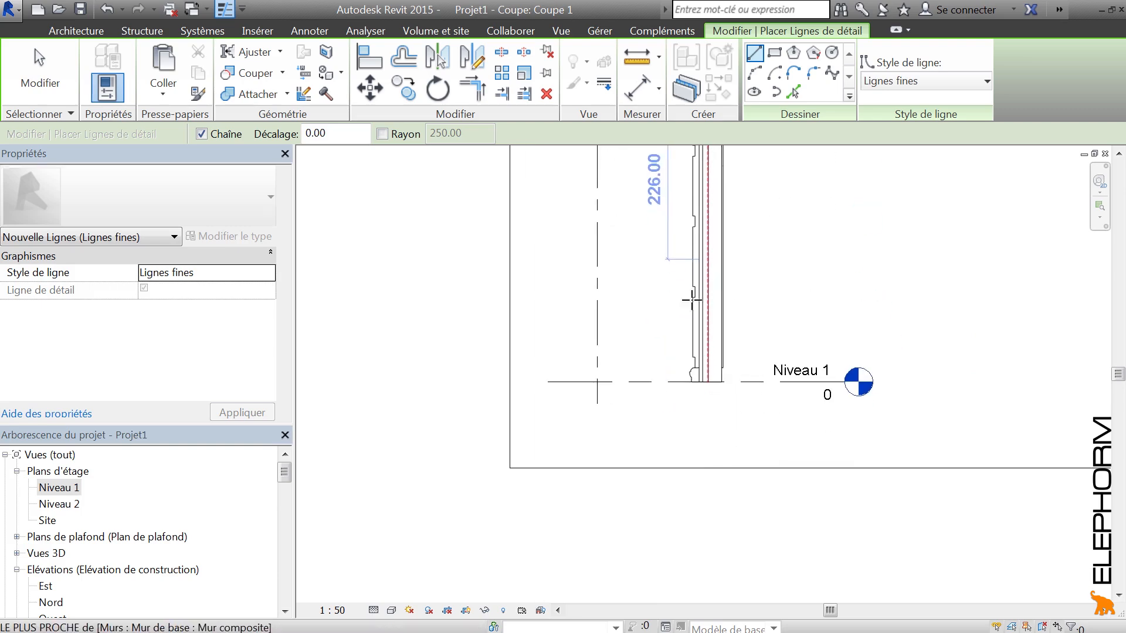
pyautogui.scroll(5, 697, 378)
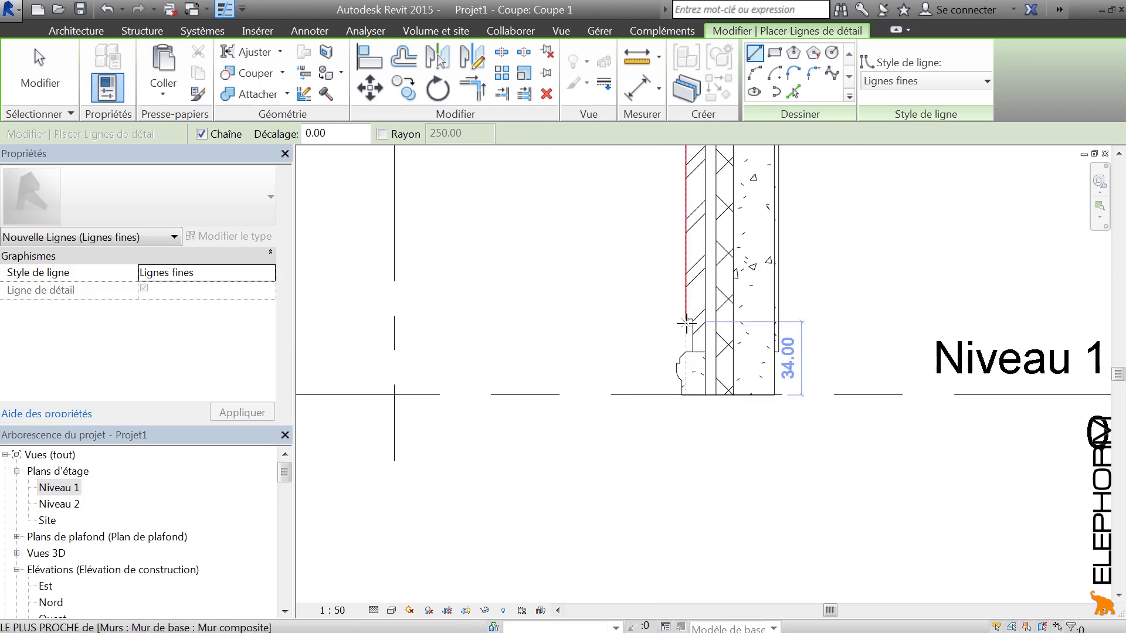
pyautogui.scroll(-3, 767, 352)
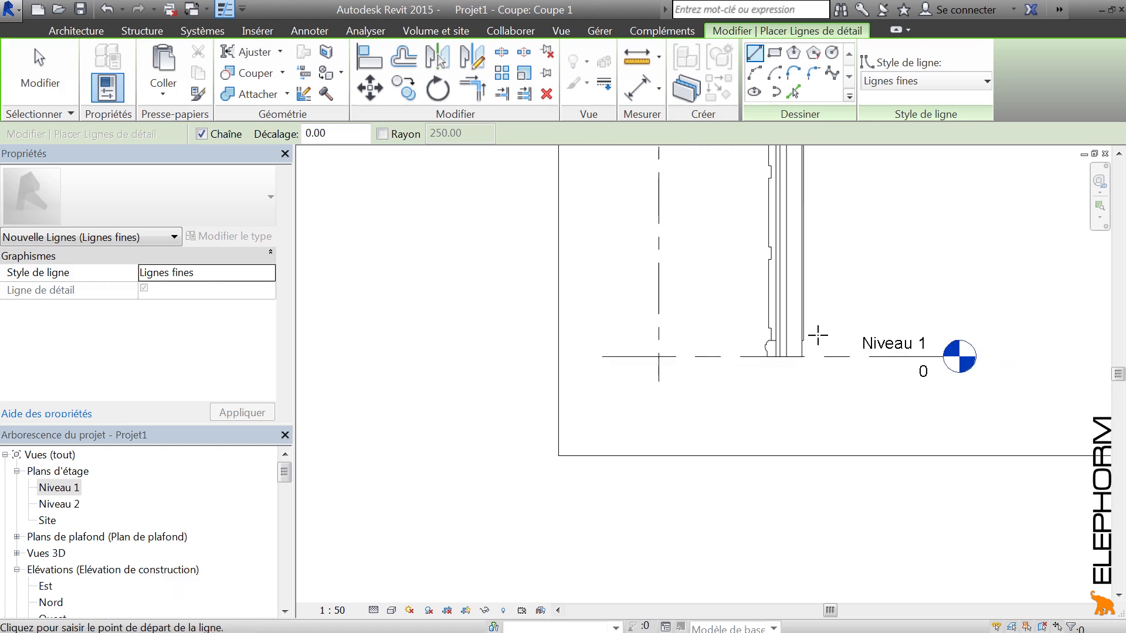
pyautogui.moveTo(812, 332); pyautogui.dragTo(842, 240, button='middle')
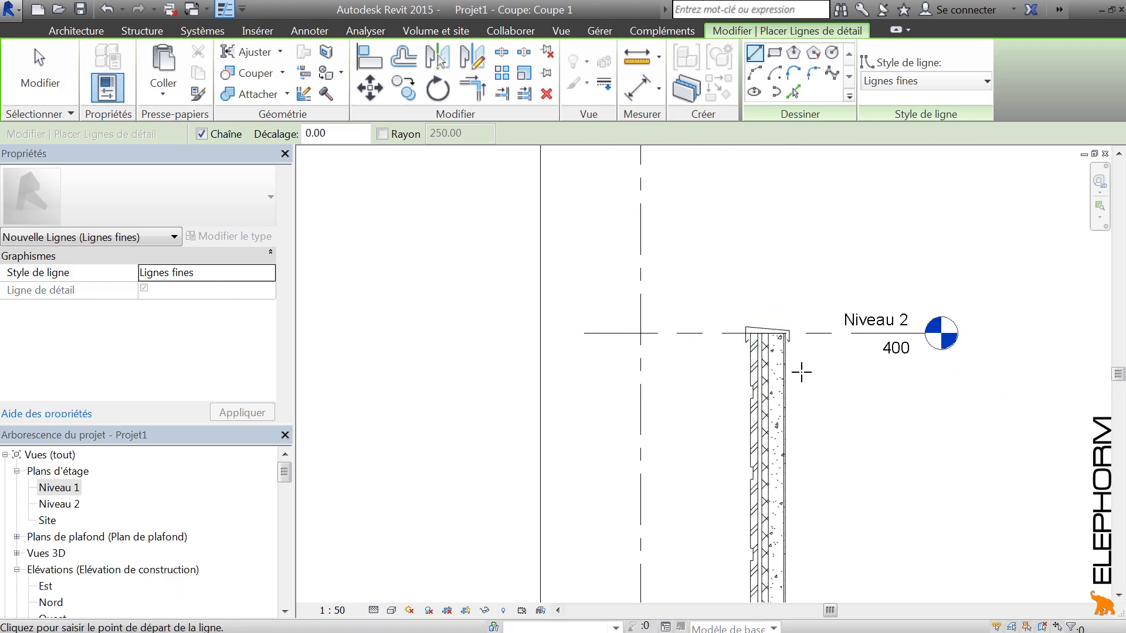
pyautogui.scroll(3, 770, 356)
pyautogui.moveTo(743, 252); pyautogui.dragTo(736, 307, button='middle')
pyautogui.scroll(2, 736, 307)
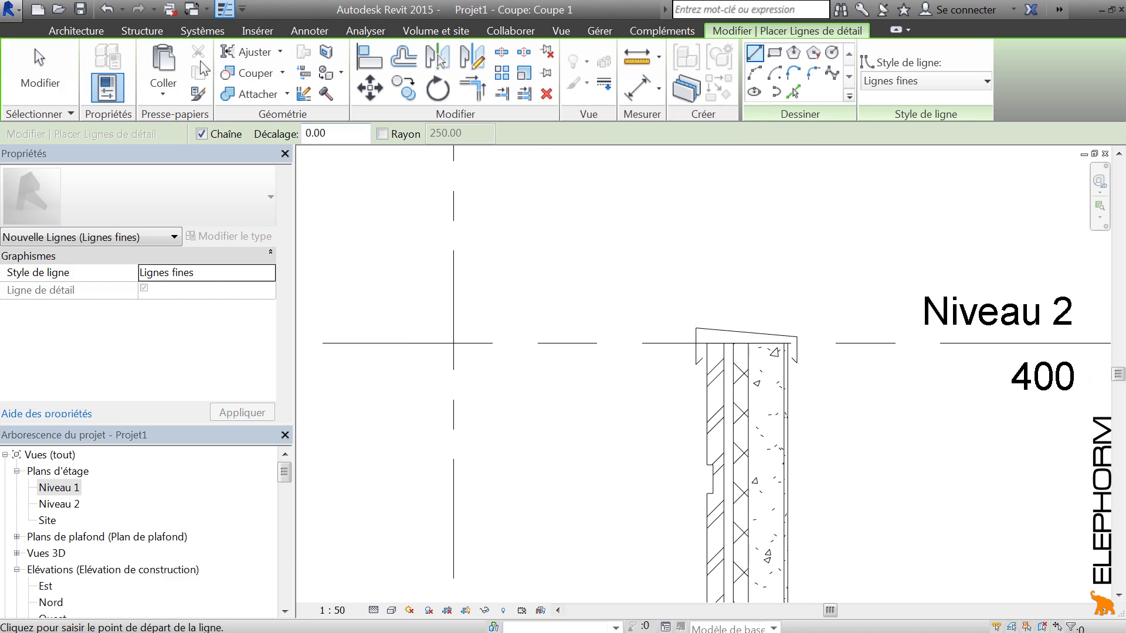
# Check how the Profil pierre bleue outline sits on its reference planes, and return to the Coupe 1 section
pyautogui.click(206, 9)
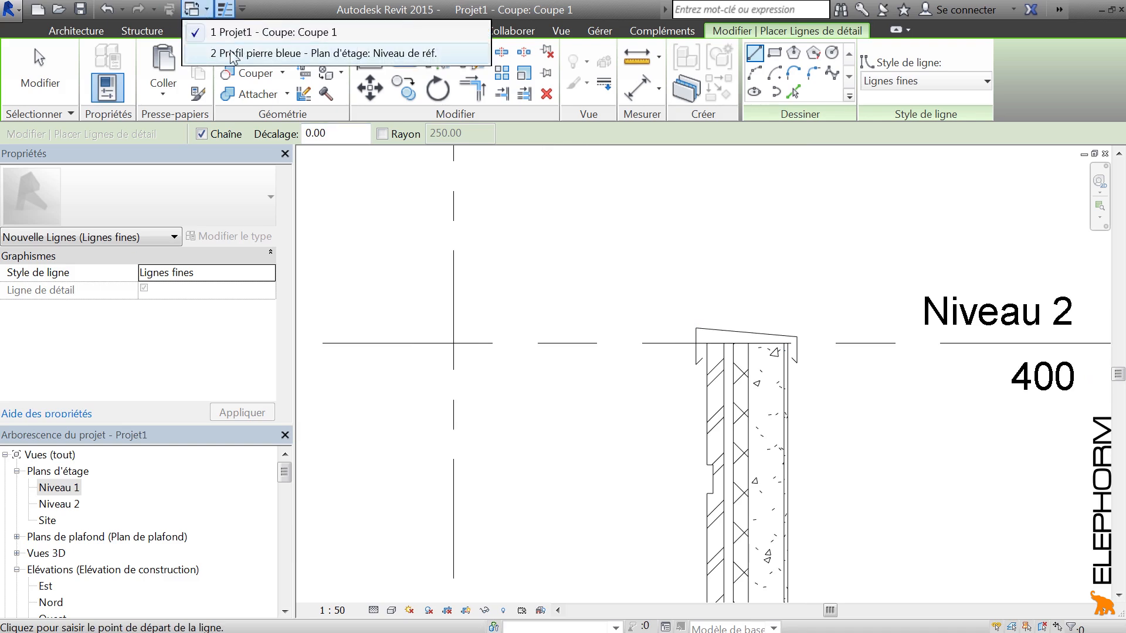
pyautogui.click(234, 48)
pyautogui.scroll(-3, 722, 332)
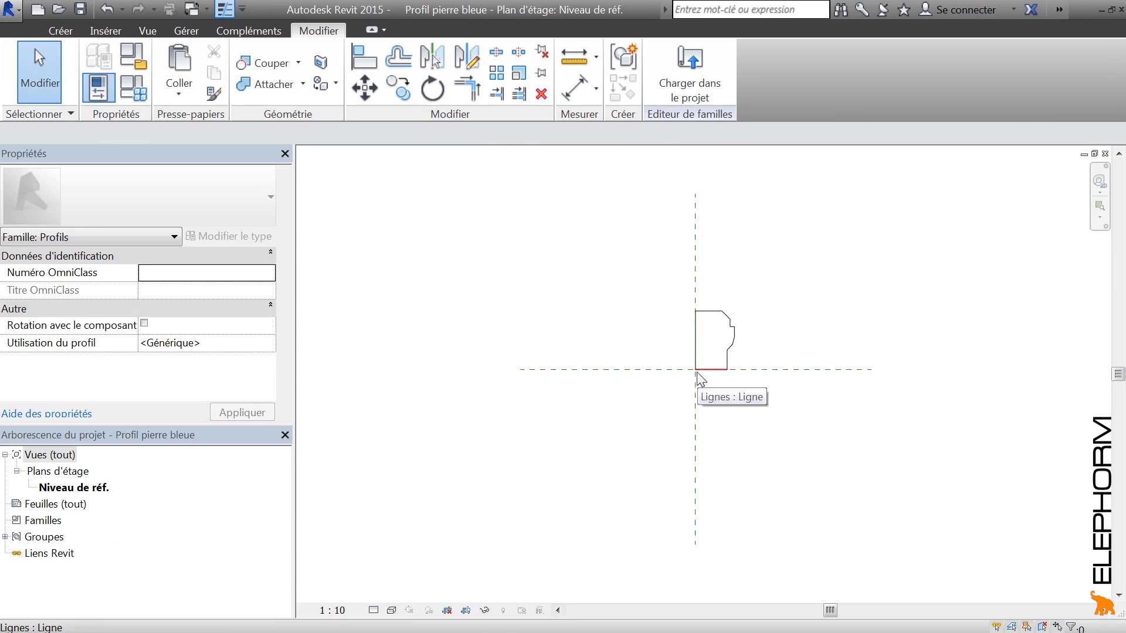
pyautogui.click(197, 10)
pyautogui.click(234, 33)
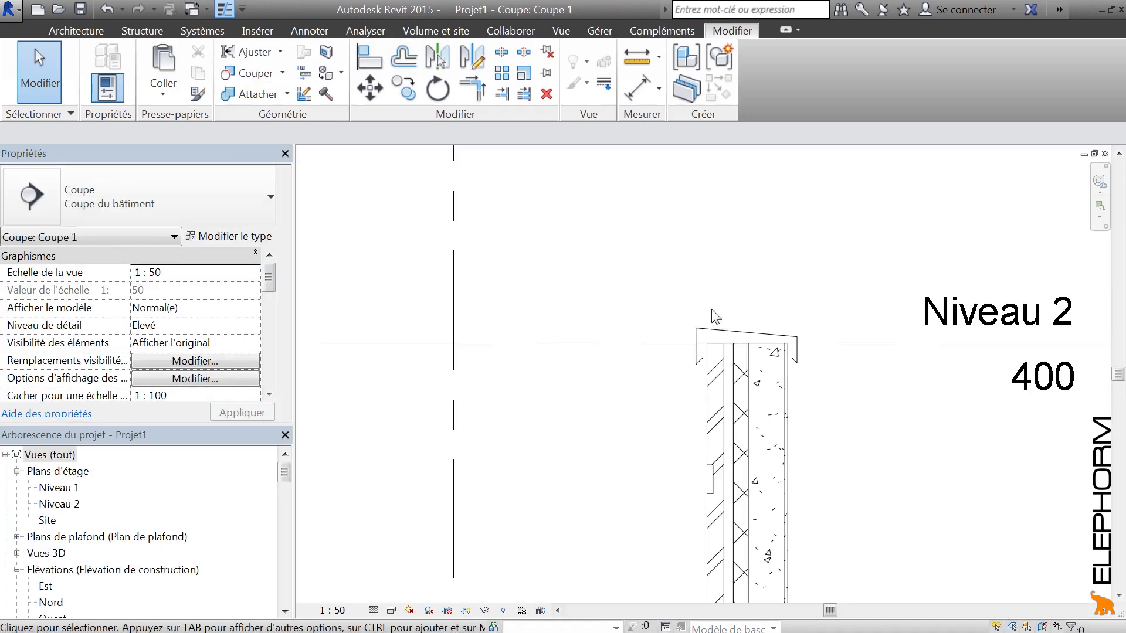
# Draw two slanted detail lines meeting at the wall's outer top corner to mark the coping's insertion point
pyautogui.scroll(4, 792, 339)
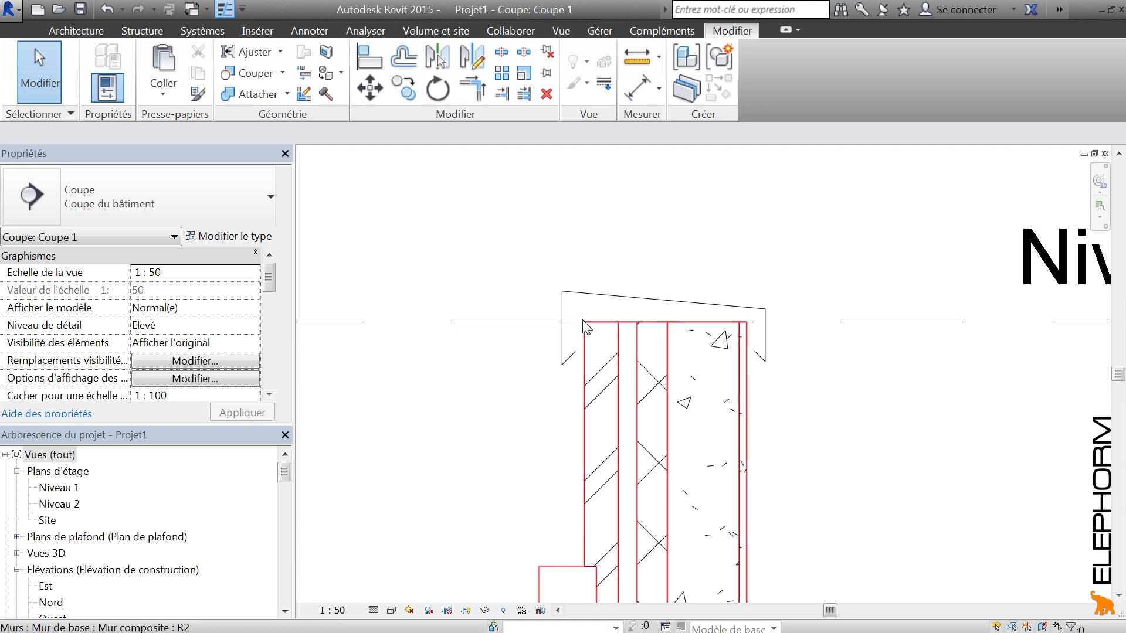
pyautogui.click(322, 33)
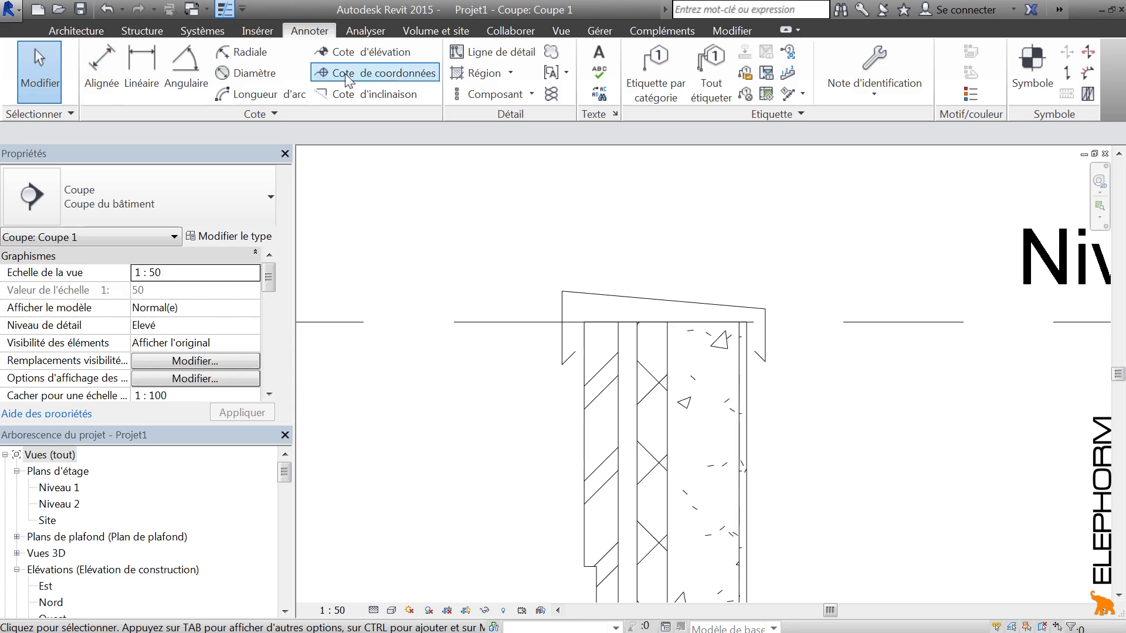
pyautogui.click(493, 53)
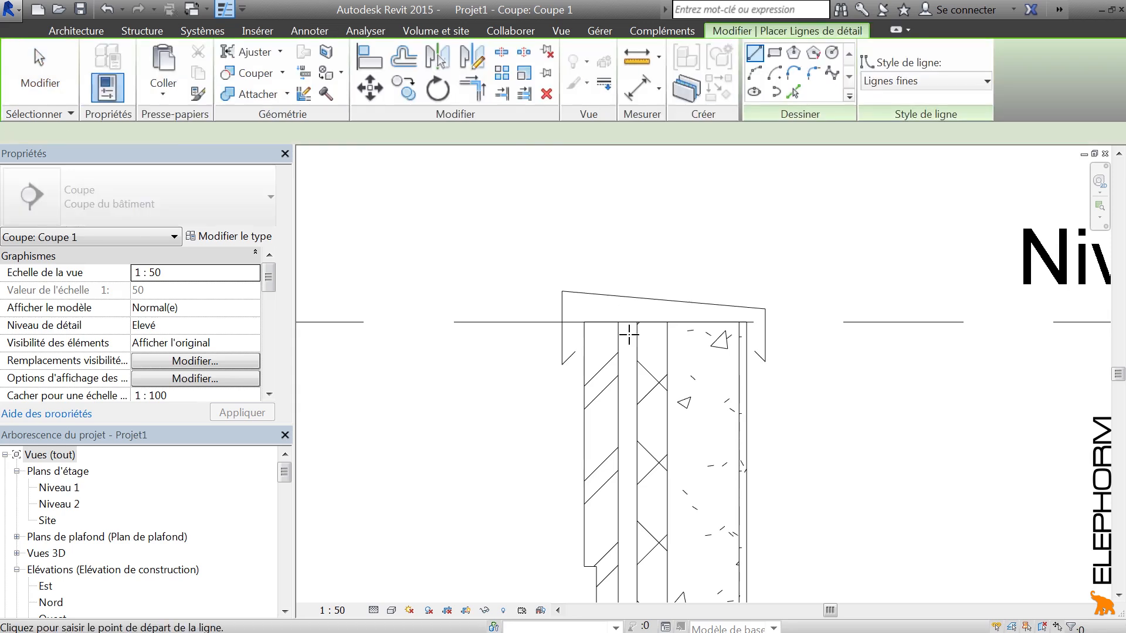
pyautogui.click(584, 322)
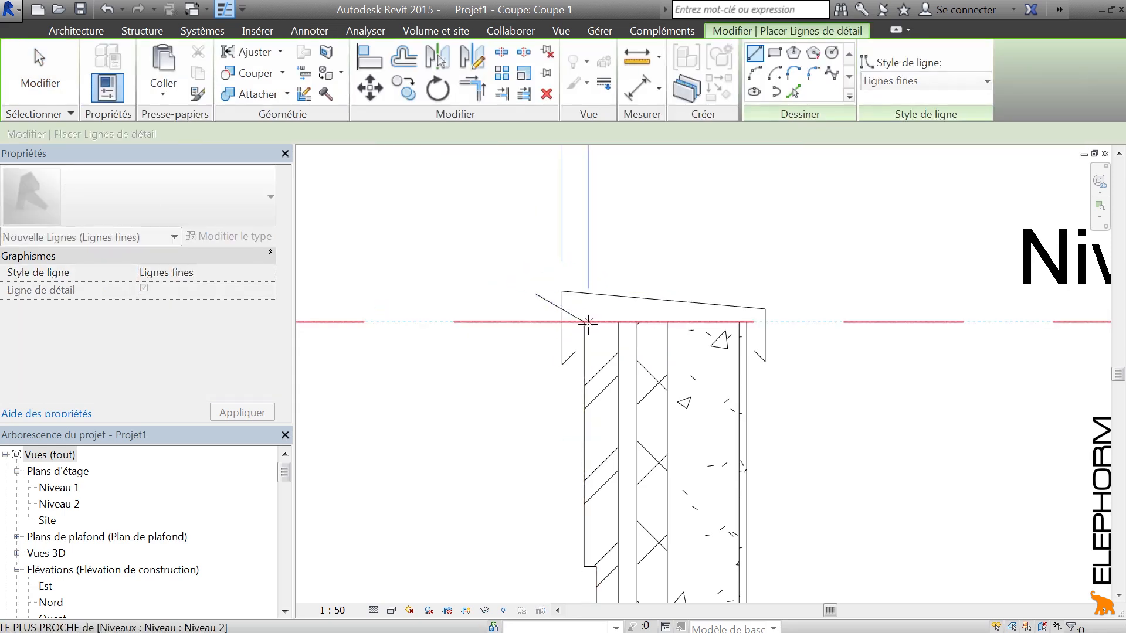
pyautogui.click(626, 262)
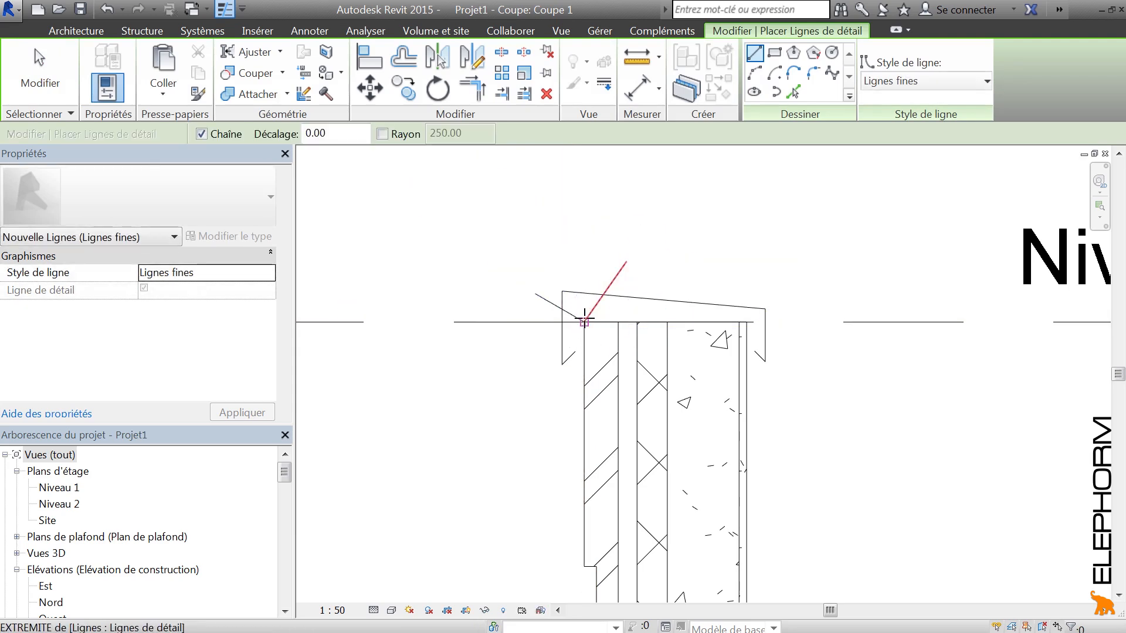
pyautogui.press('Escape')
pyautogui.press('Escape')
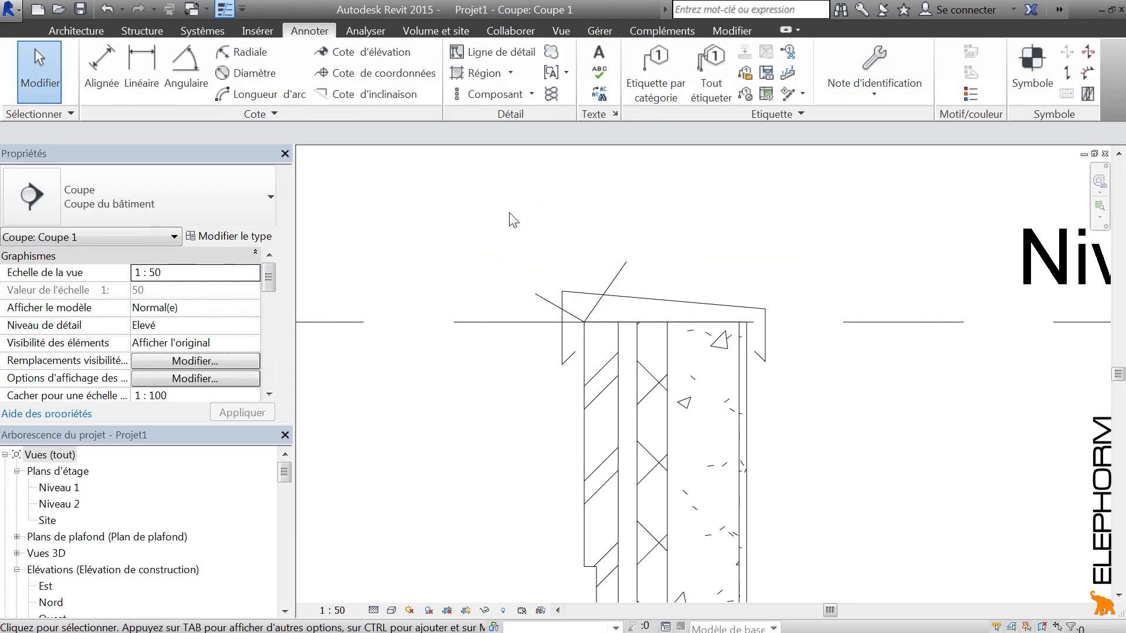
# Cut the coping outline and marker lines to the clipboard, and create a new family from the Profil métrique template
pyautogui.moveTo(503, 211); pyautogui.dragTo(828, 412)
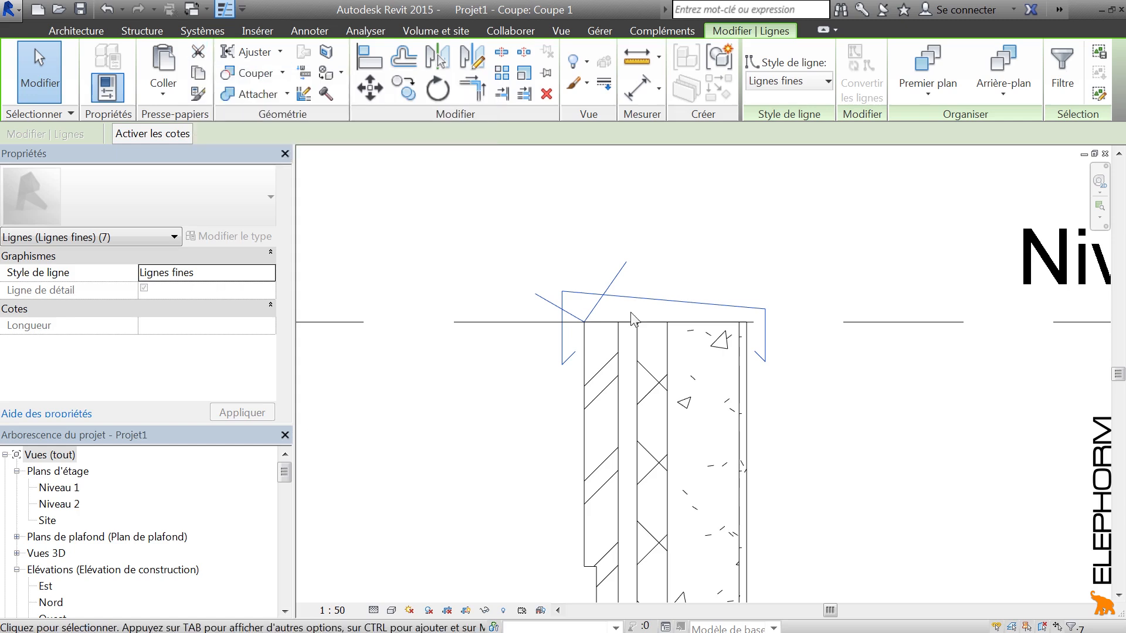
pyautogui.click(199, 53)
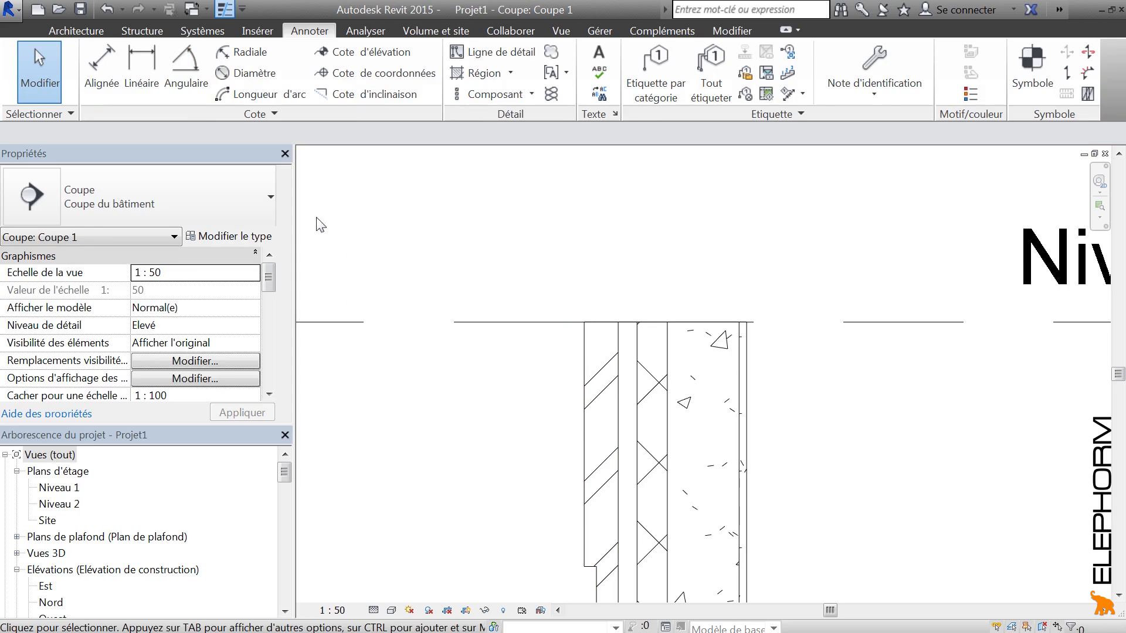
pyautogui.click(7, 12)
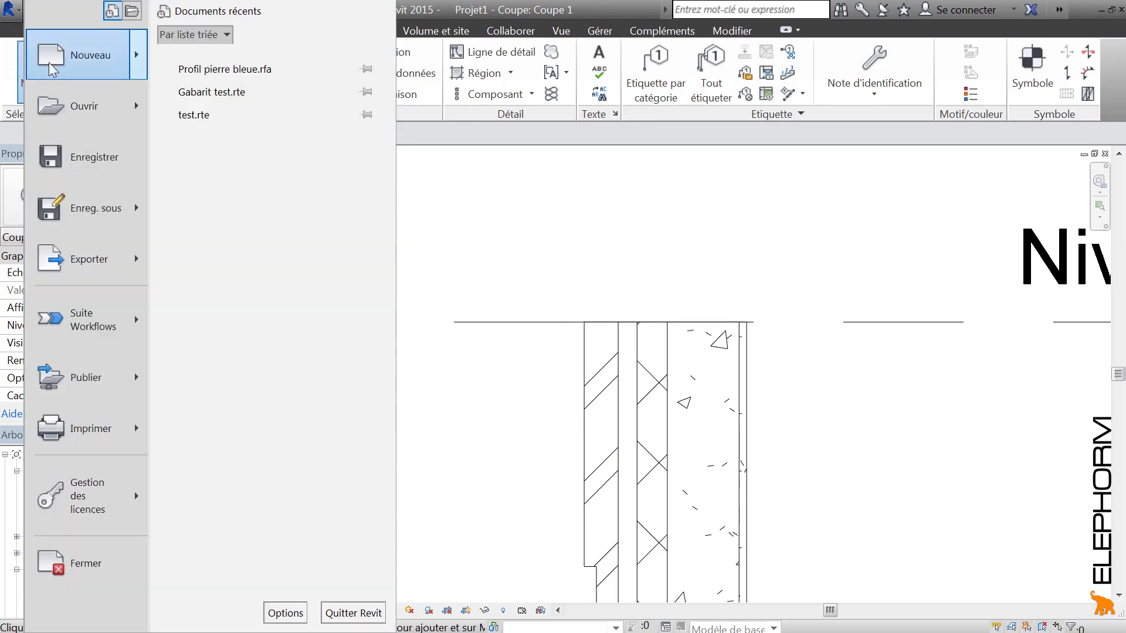
pyautogui.moveTo(88, 54)
pyautogui.click(233, 119)
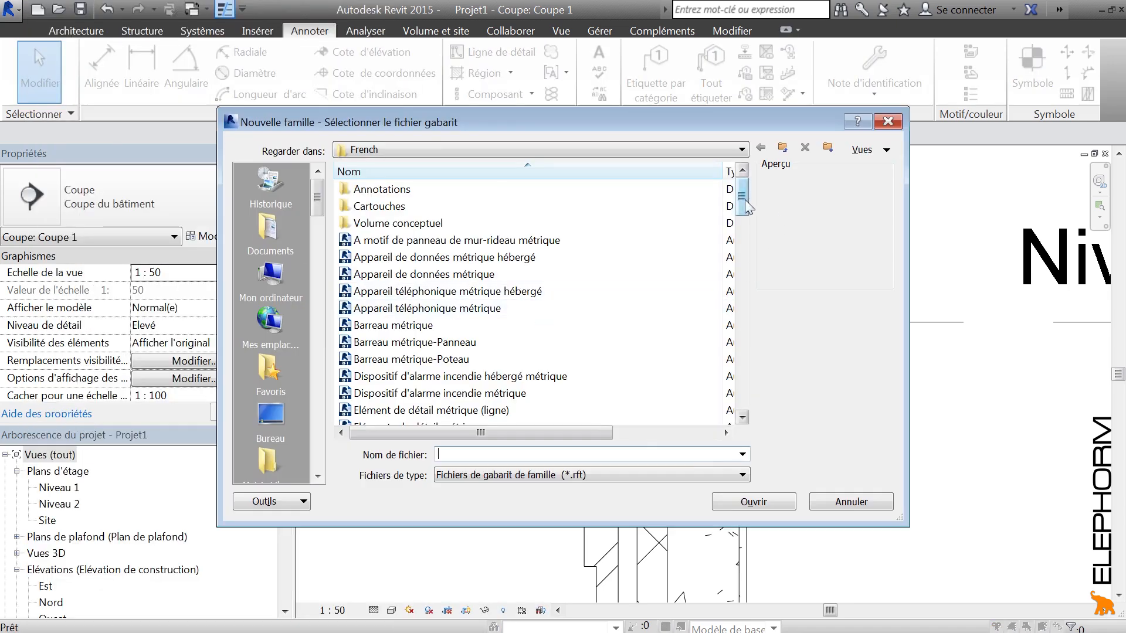
pyautogui.moveTo(742, 188); pyautogui.dragTo(743, 380)
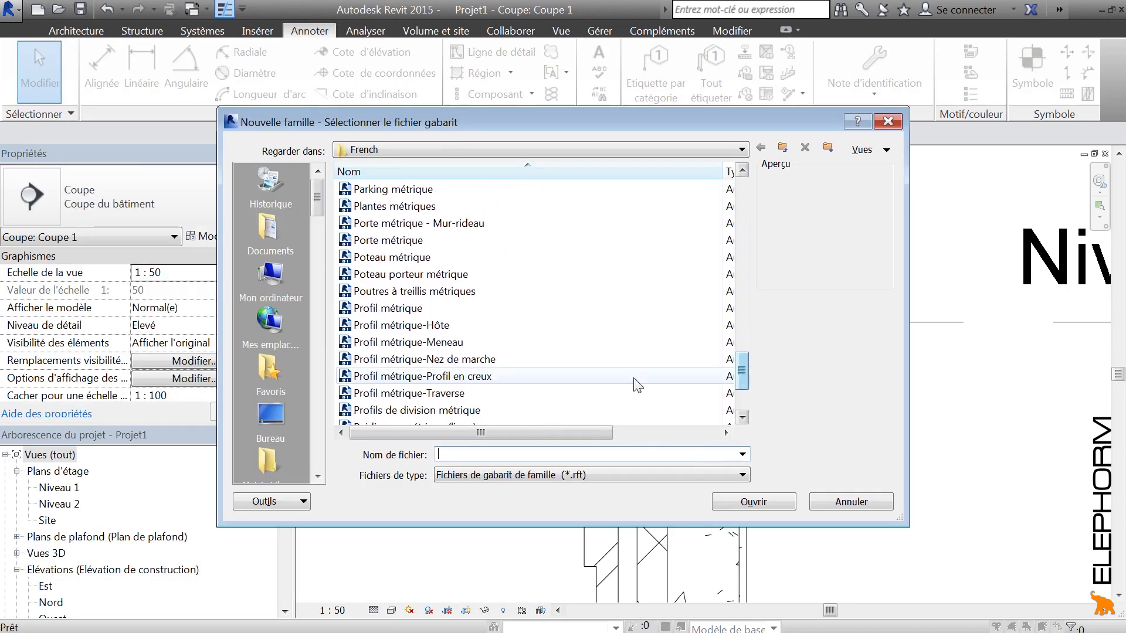
pyautogui.click(635, 308)
pyautogui.click(772, 502)
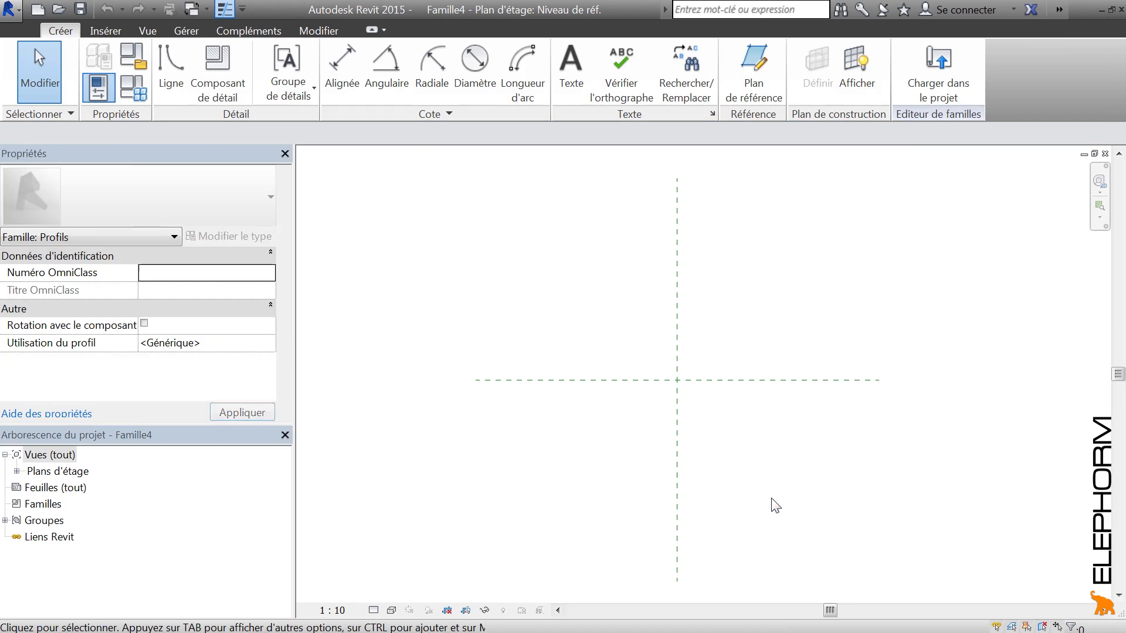
# Paste the cut coping lines from the clipboard near the reference plane intersection in the new profile family
pyautogui.click(319, 34)
pyautogui.click(185, 91)
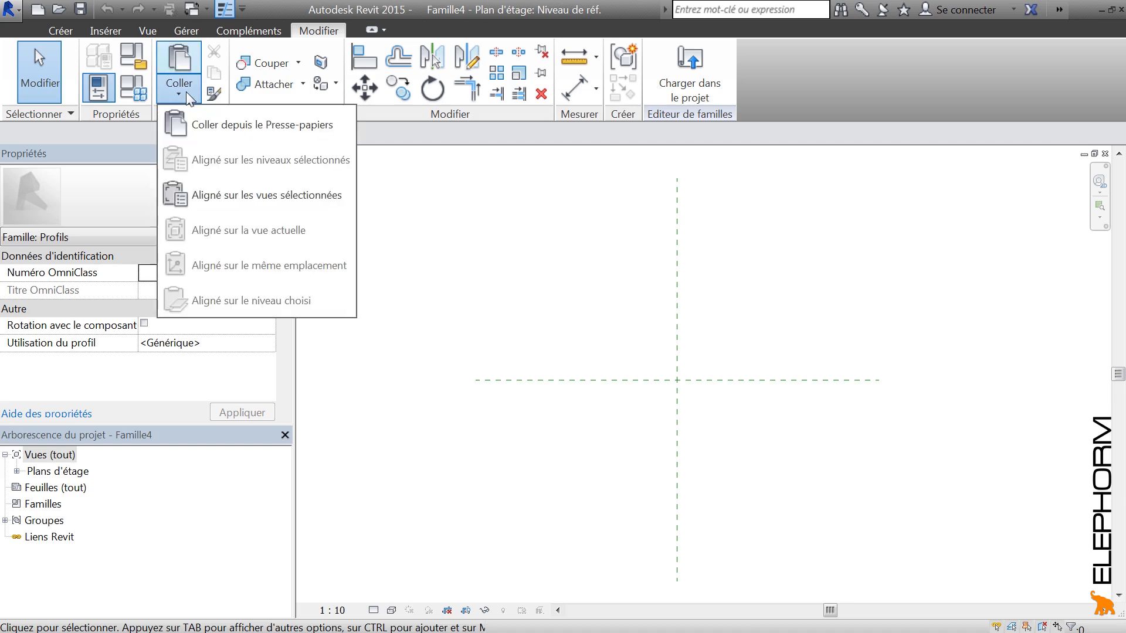
pyautogui.click(209, 125)
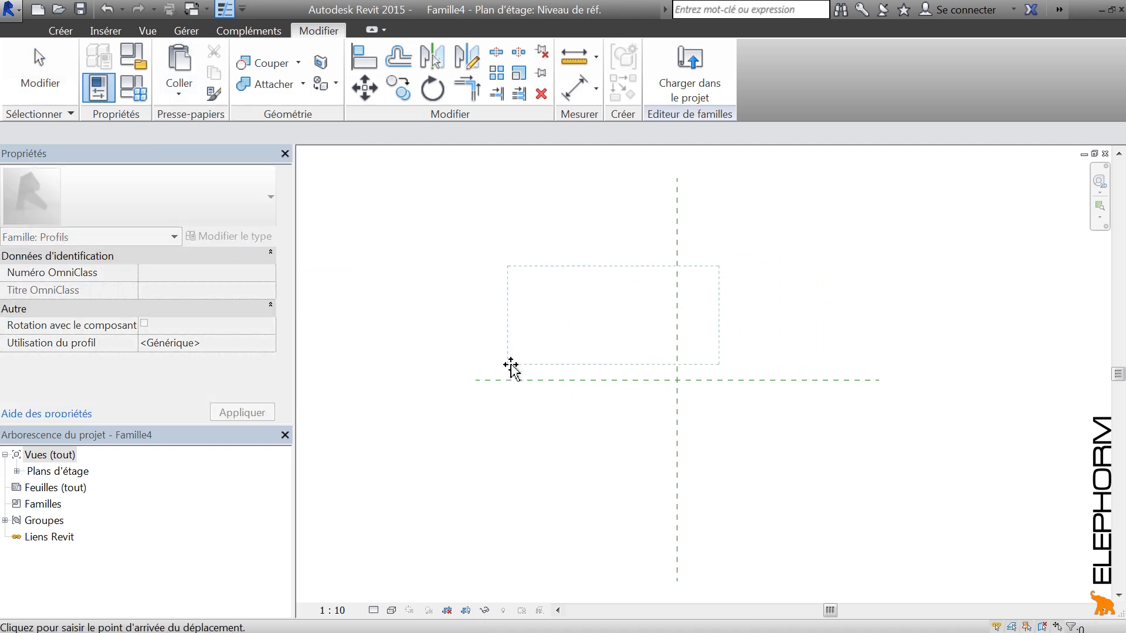
pyautogui.click(566, 415)
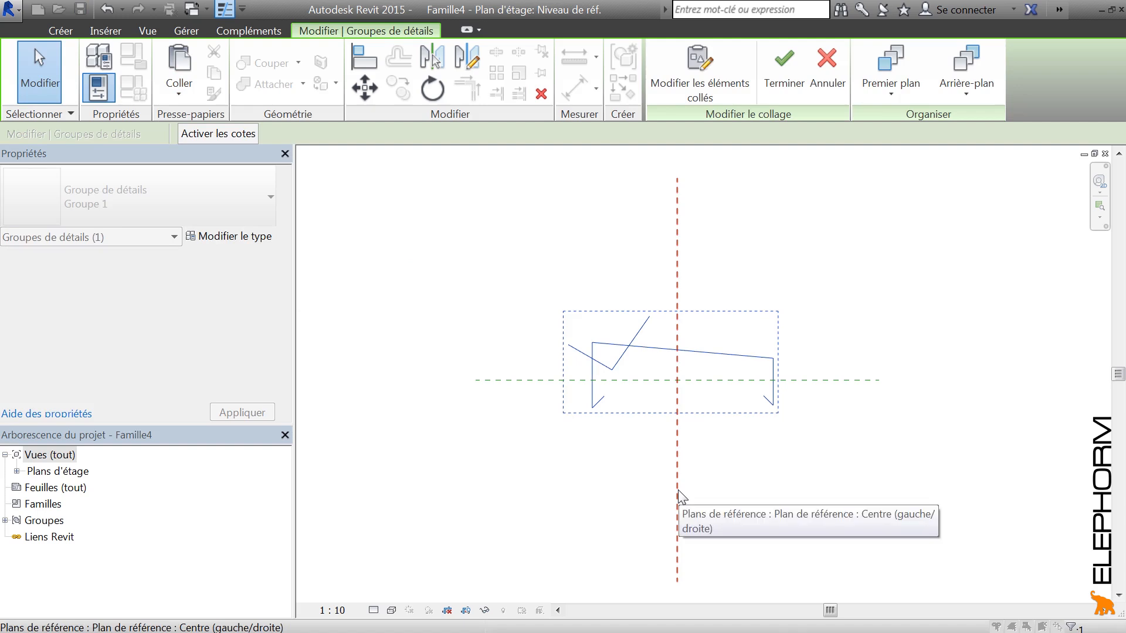
pyautogui.press('Escape')
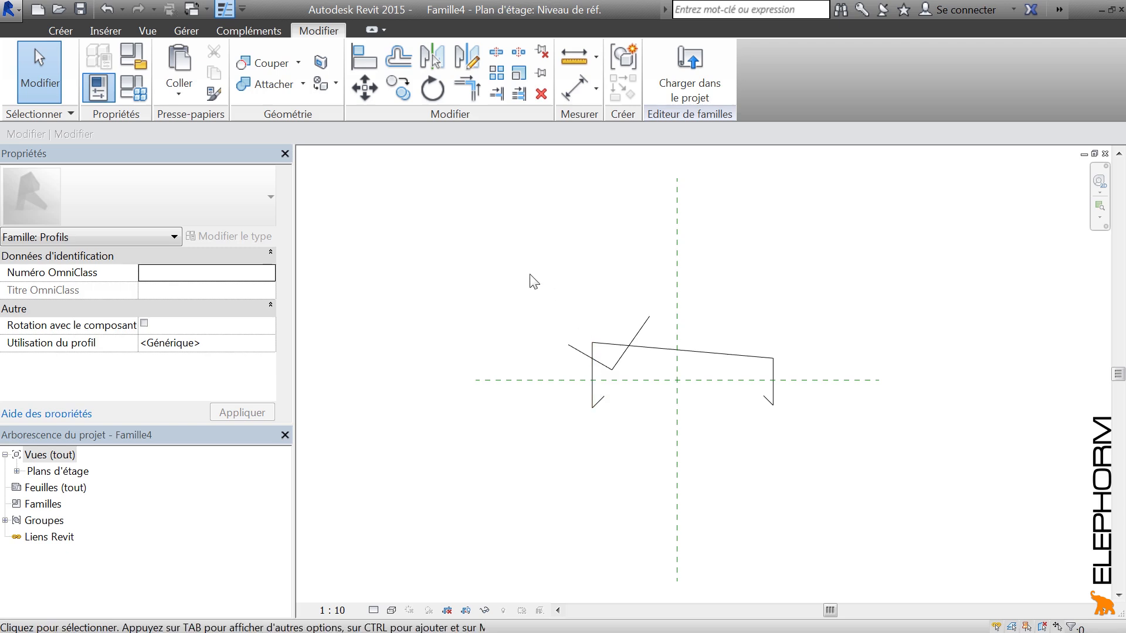
pyautogui.moveTo(547, 296)
pyautogui.mouseDown()
pyautogui.moveTo(812, 467)
pyautogui.moveTo(805, 476)
pyautogui.mouseUp()
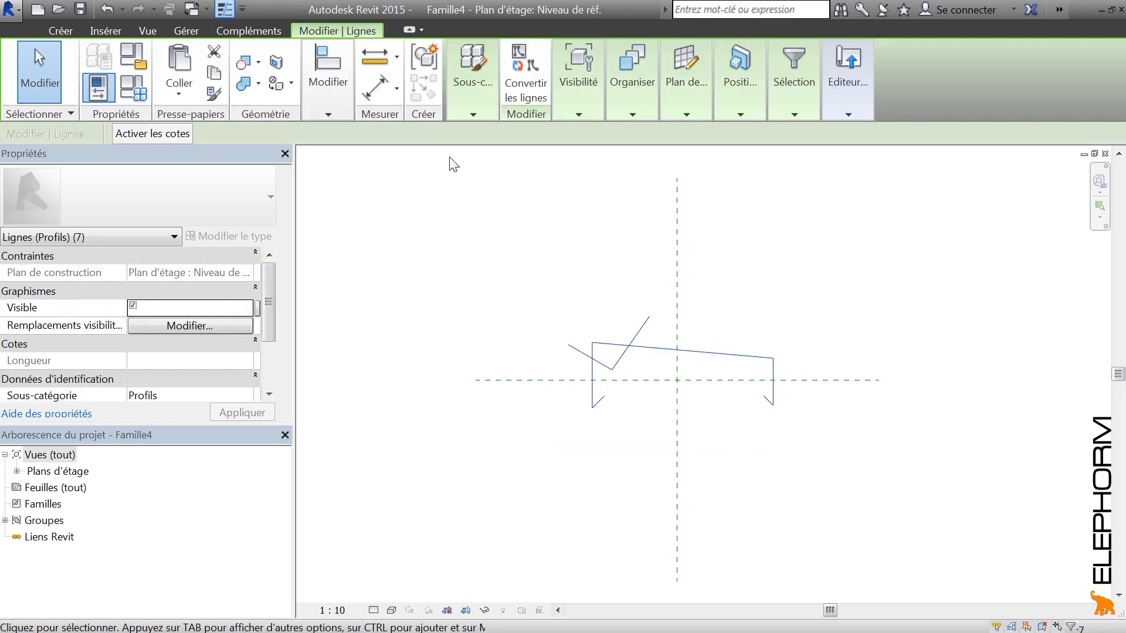
pyautogui.click(326, 108)
pyautogui.click(321, 172)
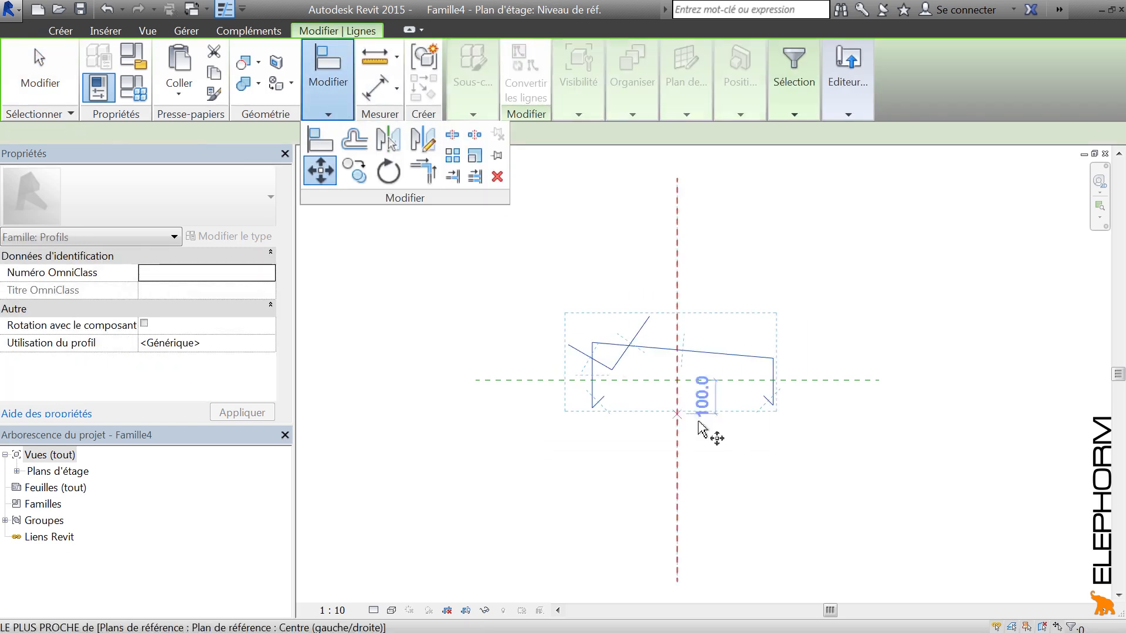
pyautogui.click(611, 373)
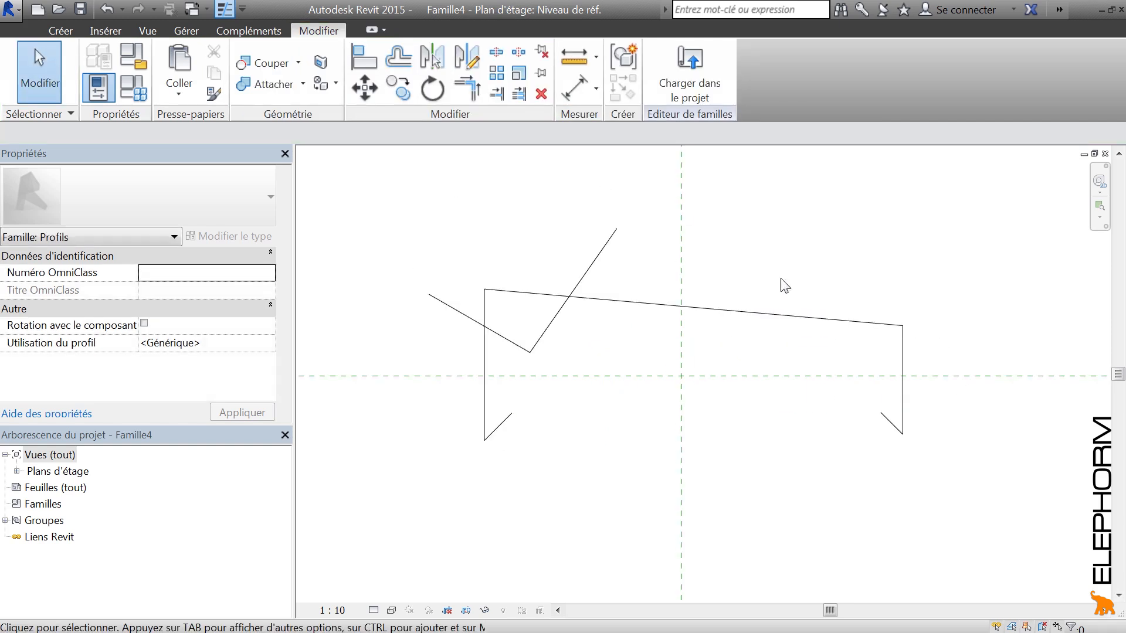
# Move all the pasted lines unconstrained so the marker lines' meeting point lands on the reference plane intersection
pyautogui.moveTo(385, 179)
pyautogui.mouseDown()
pyautogui.moveTo(428, 232)
pyautogui.moveTo(944, 511)
pyautogui.mouseUp()
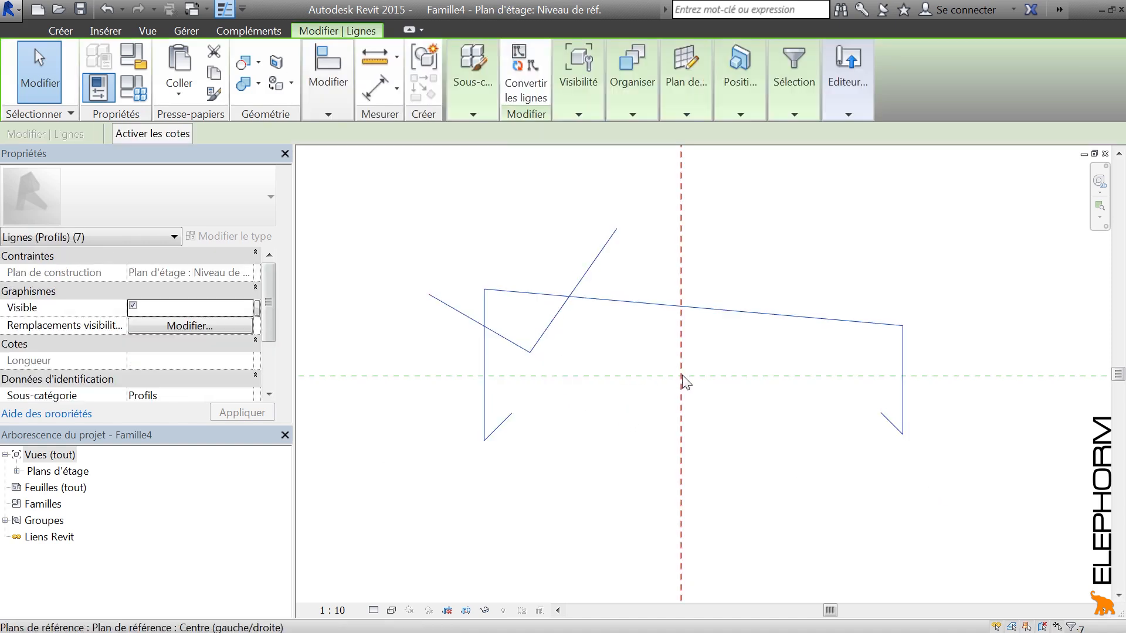
pyautogui.click(328, 103)
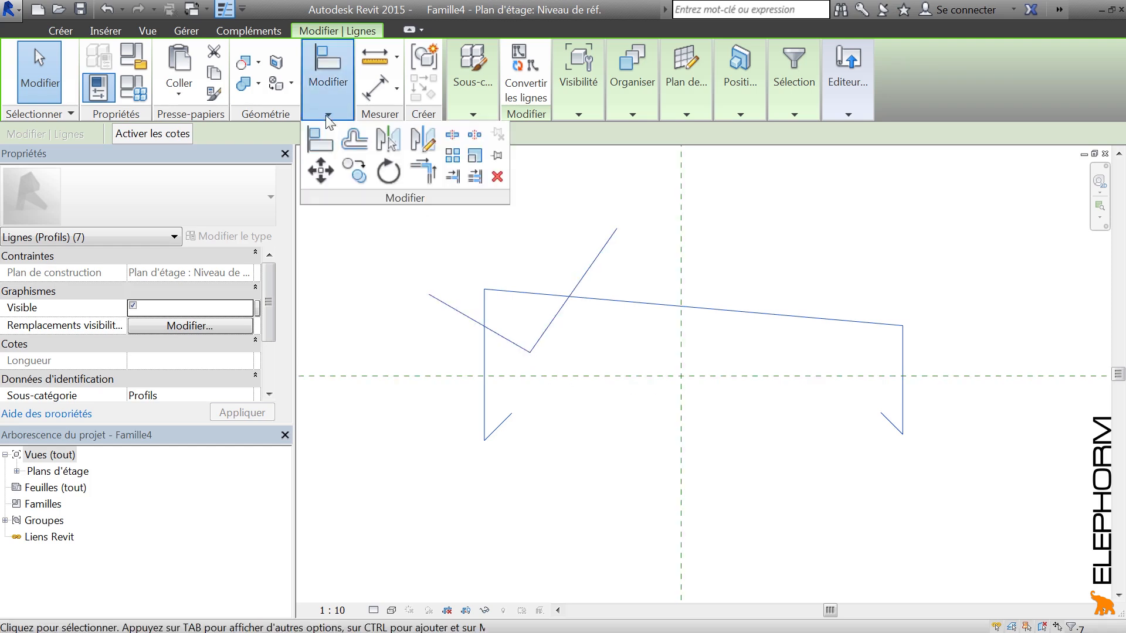
pyautogui.click(321, 171)
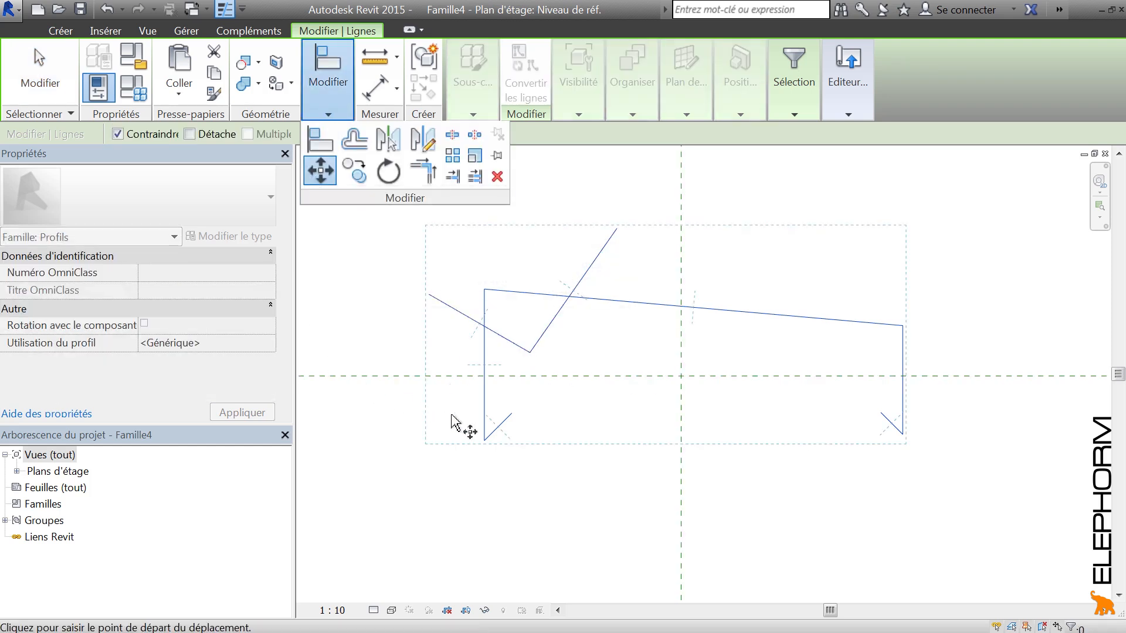
pyautogui.click(529, 353)
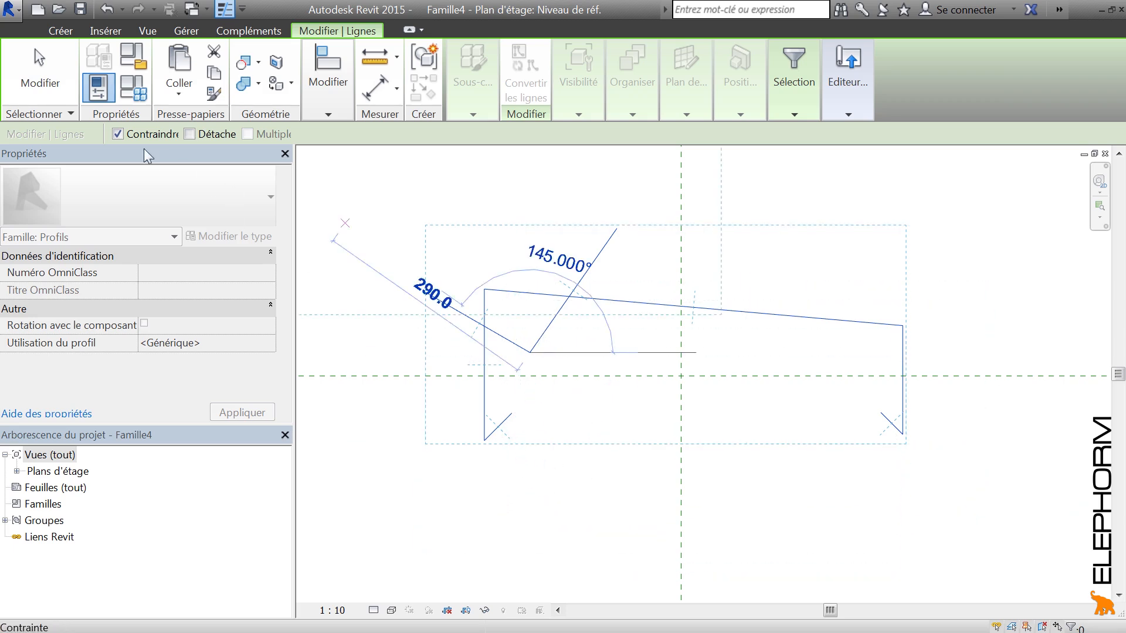
pyautogui.click(117, 134)
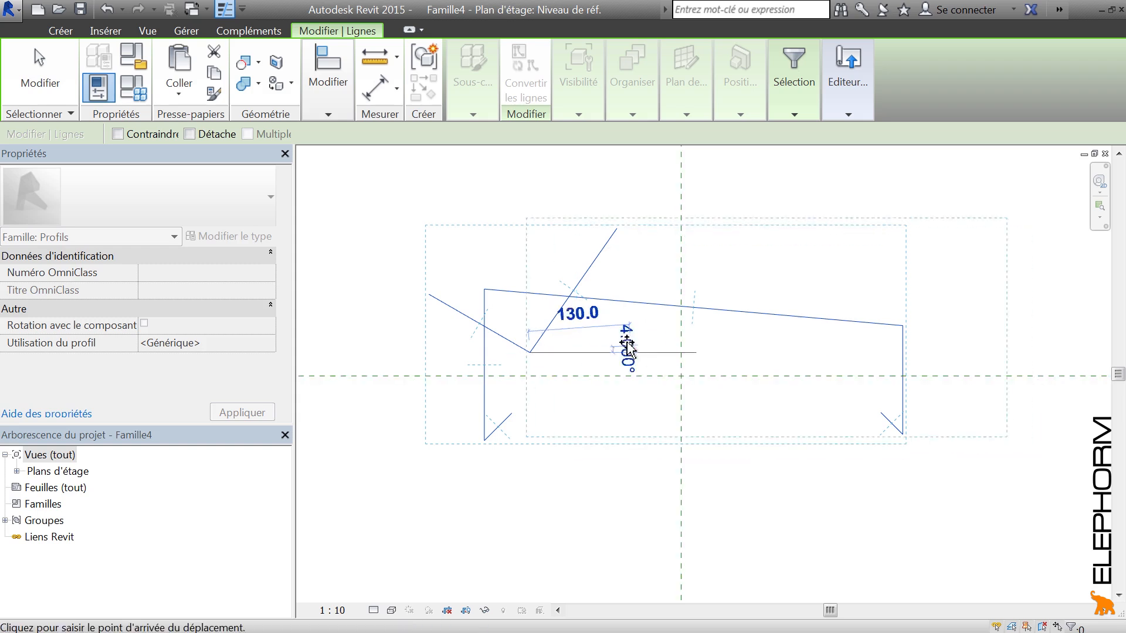
pyautogui.click(681, 376)
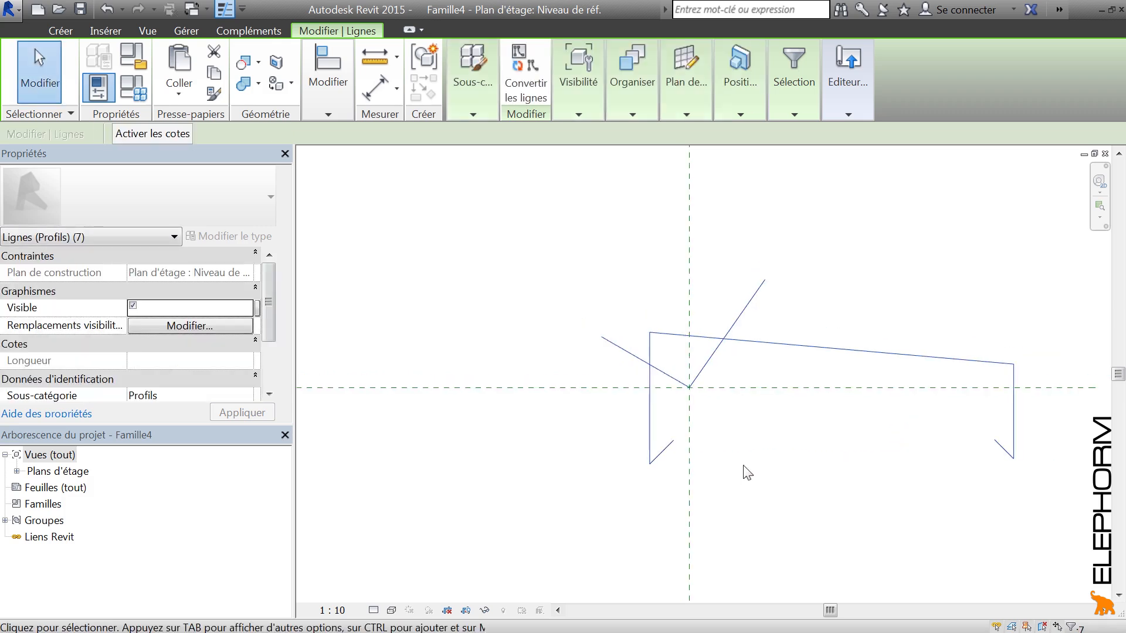
# Delete the two slanted marker lines meeting at the reference plane intersection
pyautogui.moveTo(746, 472); pyautogui.dragTo(645, 430, button='middle')
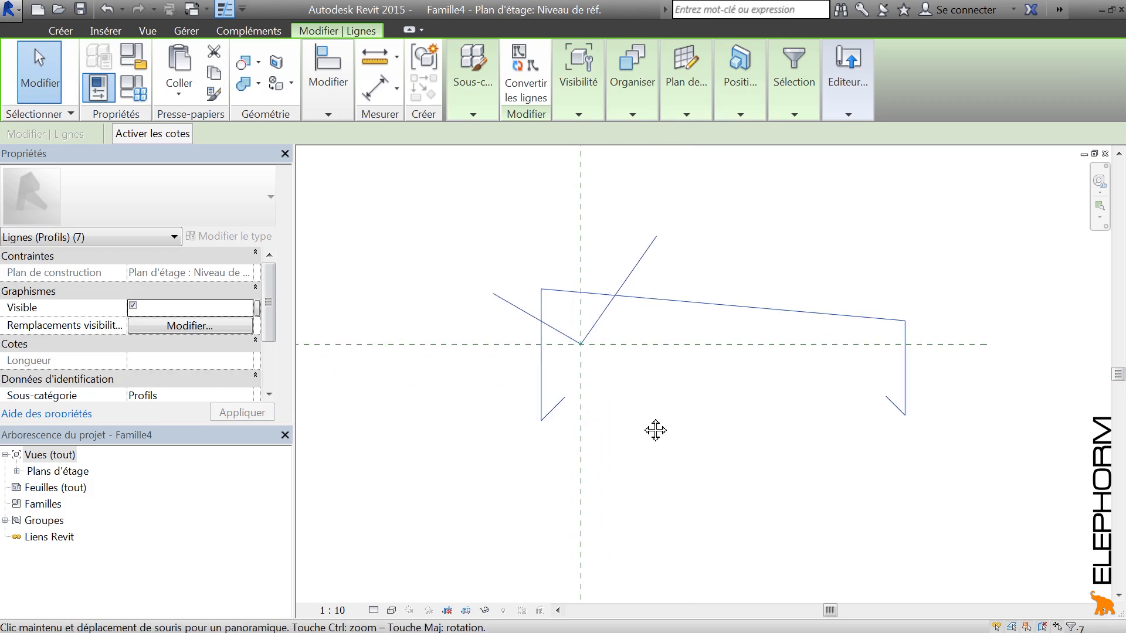
pyautogui.click(626, 336)
pyautogui.click(601, 327)
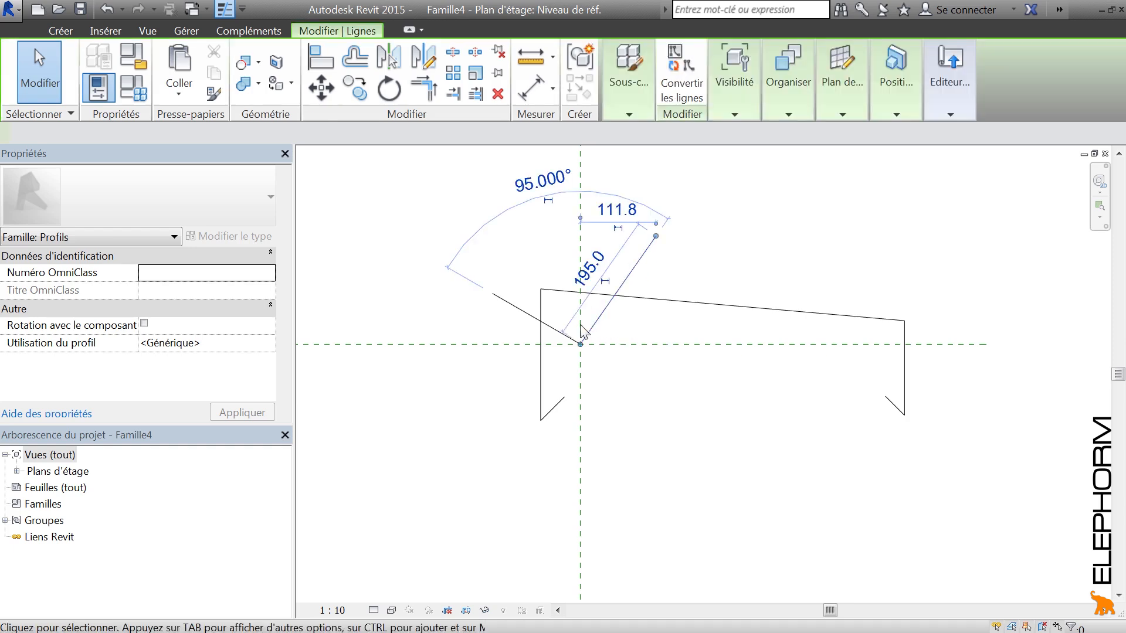
pyautogui.keyDown('ctrl'); pyautogui.click(562, 336); pyautogui.keyUp('ctrl')
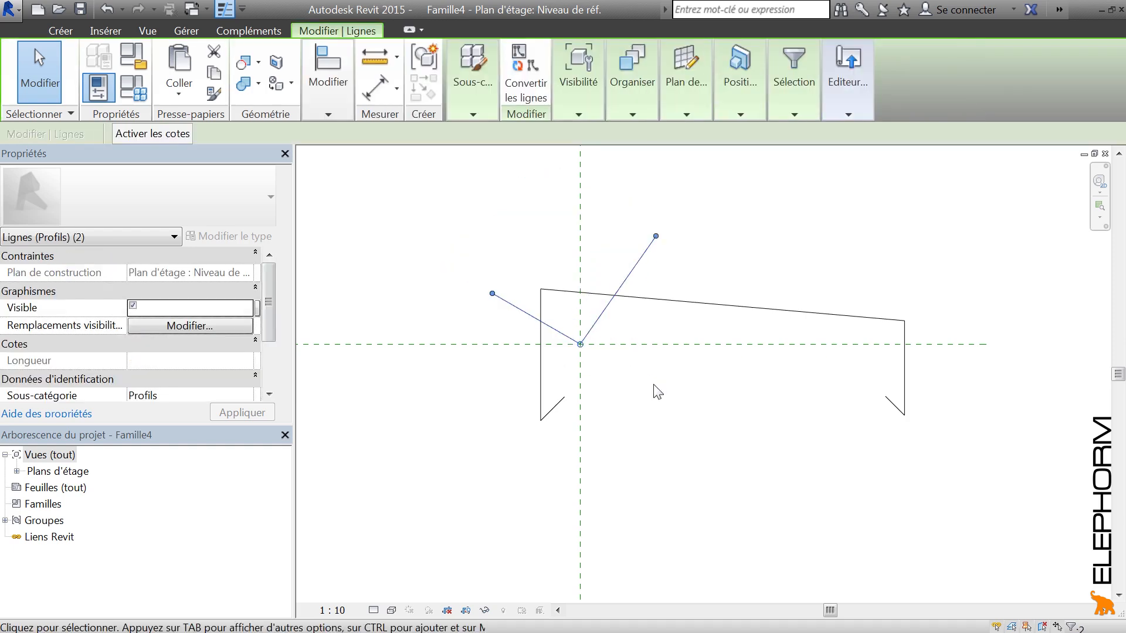
pyautogui.press('Delete')
# Offset copies of all five coping outline lines inward by 10 to give the profile its thickness
pyautogui.moveTo(672, 406); pyautogui.dragTo(619, 397, button='middle')
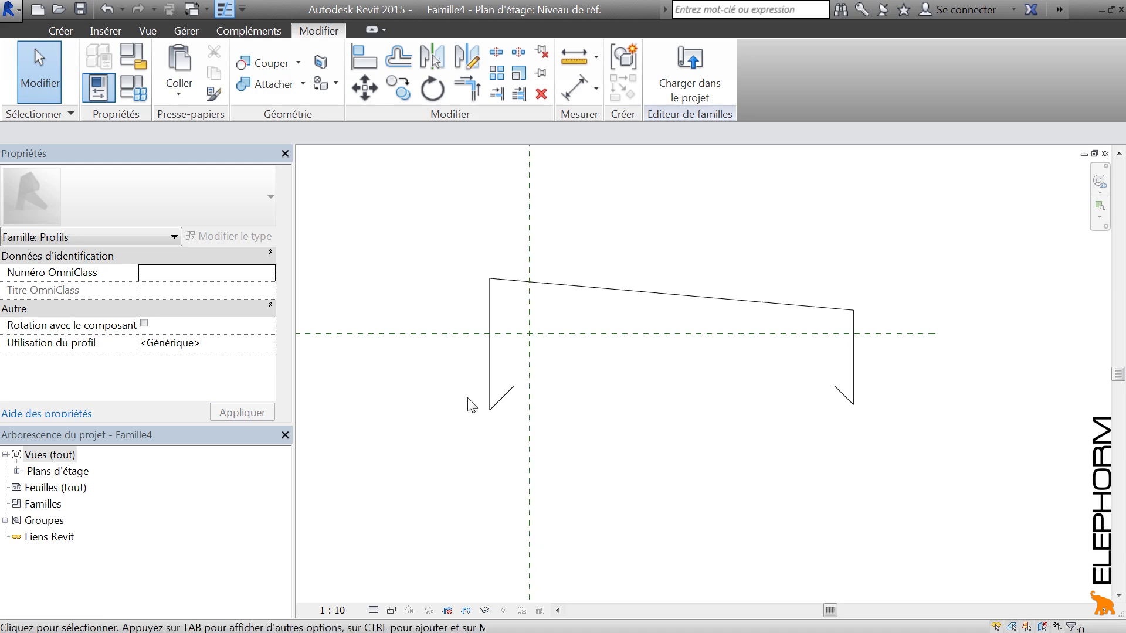
pyautogui.click(69, 31)
pyautogui.click(309, 33)
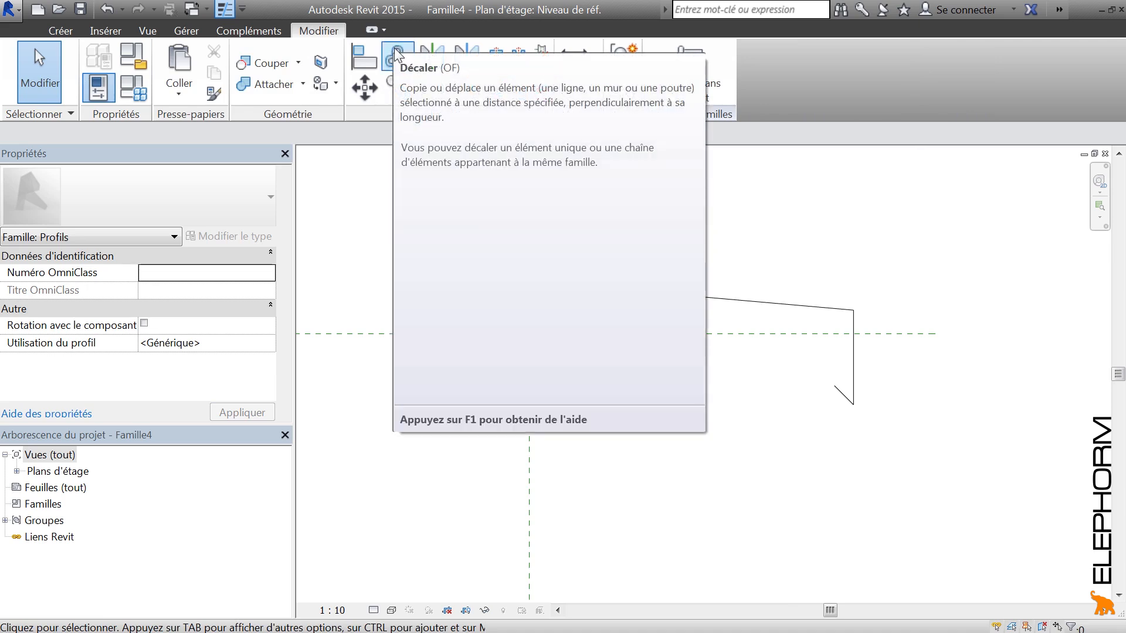
pyautogui.click(399, 53)
pyautogui.moveTo(229, 134); pyautogui.dragTo(165, 142)
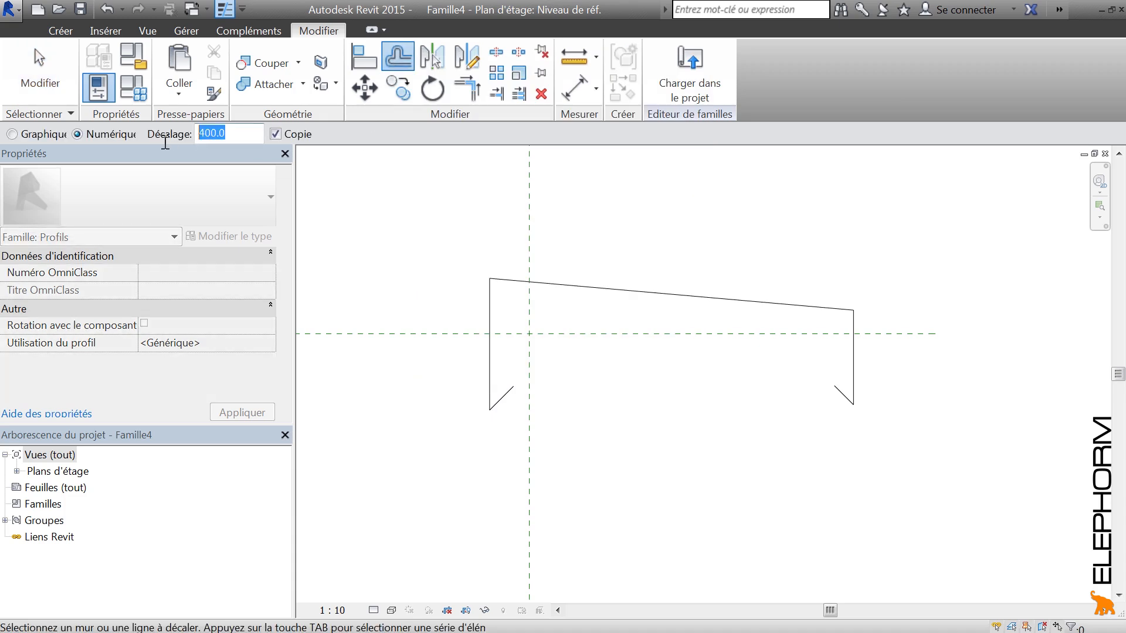
pyautogui.write('10')
pyautogui.click(508, 401)
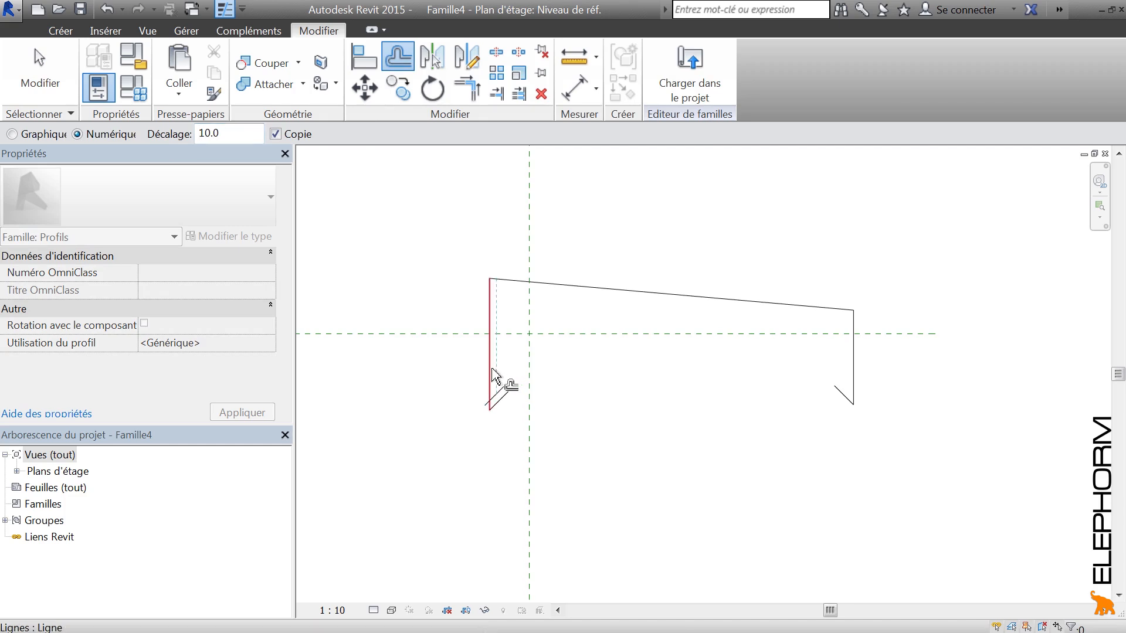
pyautogui.click(495, 379)
pyautogui.click(587, 300)
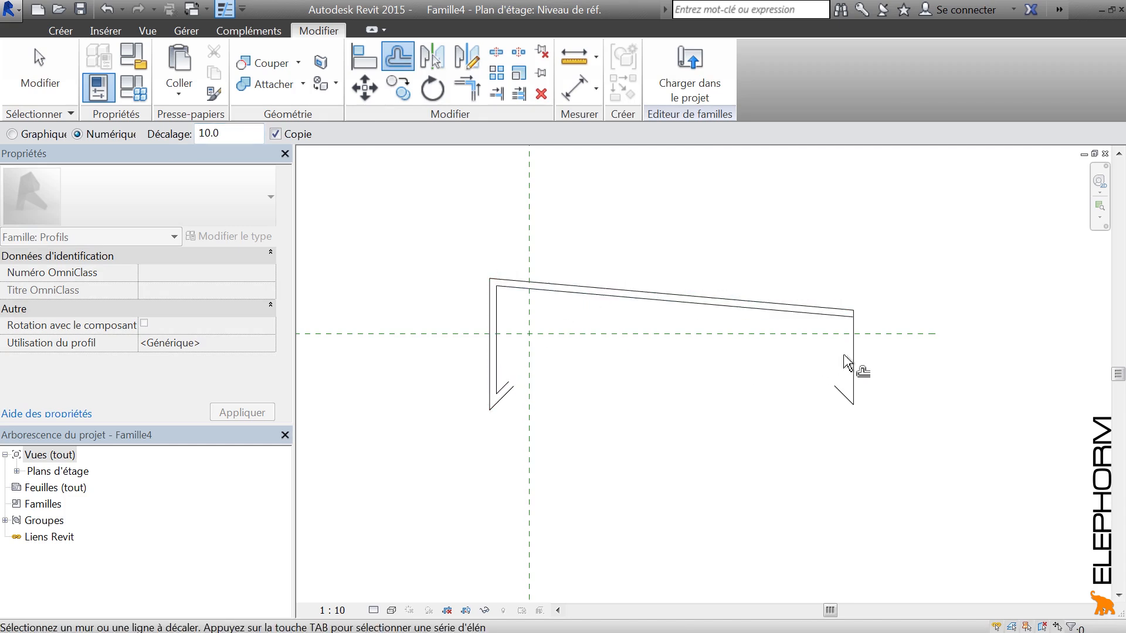
pyautogui.click(848, 378)
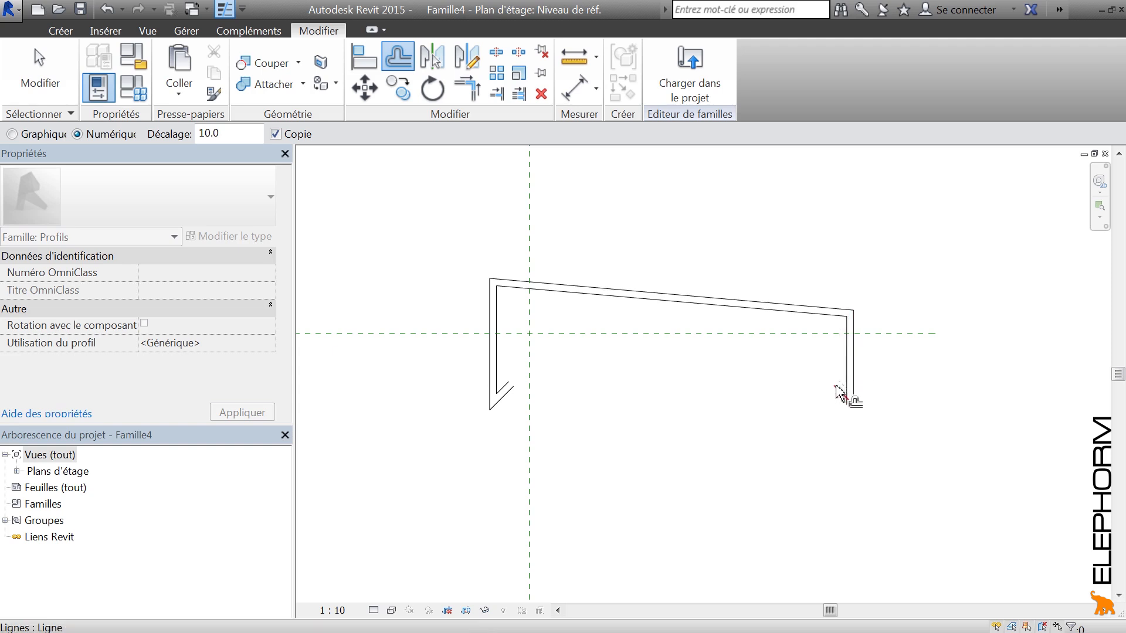
pyautogui.click(839, 394)
# Close the open end of the folded lip on the taller side with a short line, and trim its corner
pyautogui.scroll(2, 584, 407)
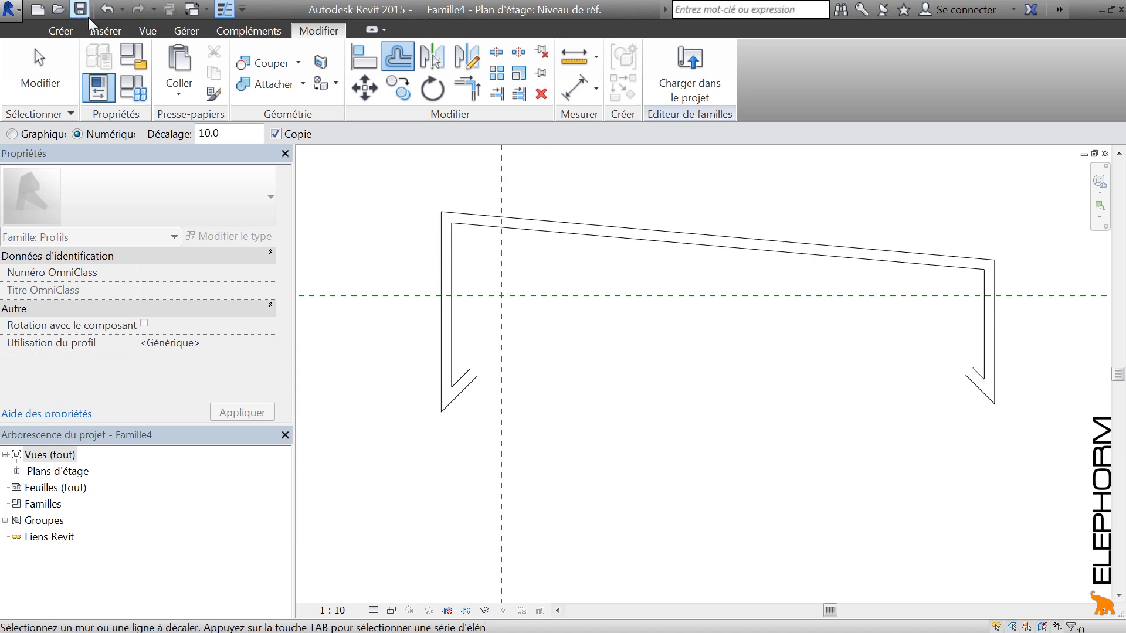
pyautogui.click(60, 30)
pyautogui.click(160, 66)
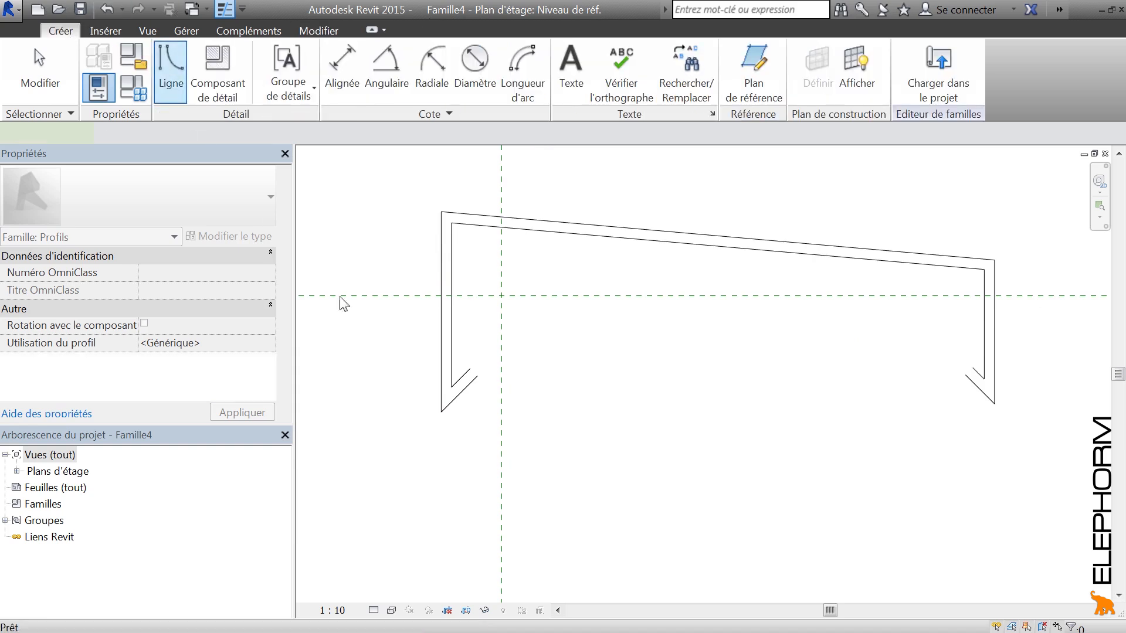
pyautogui.click(470, 369)
pyautogui.click(480, 378)
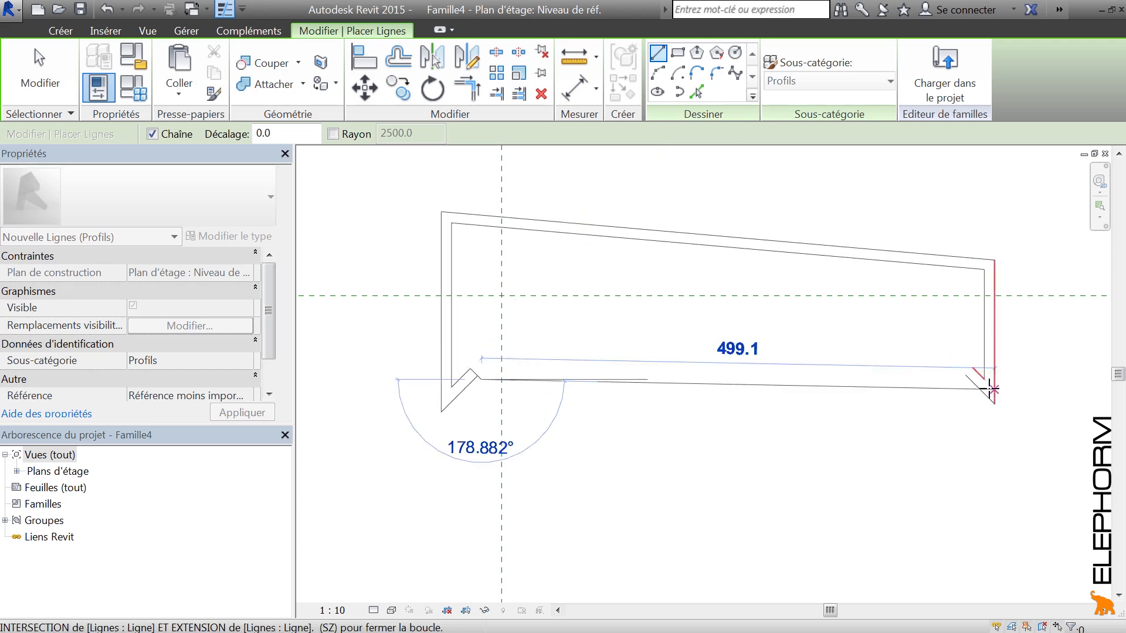
pyautogui.press('Escape')
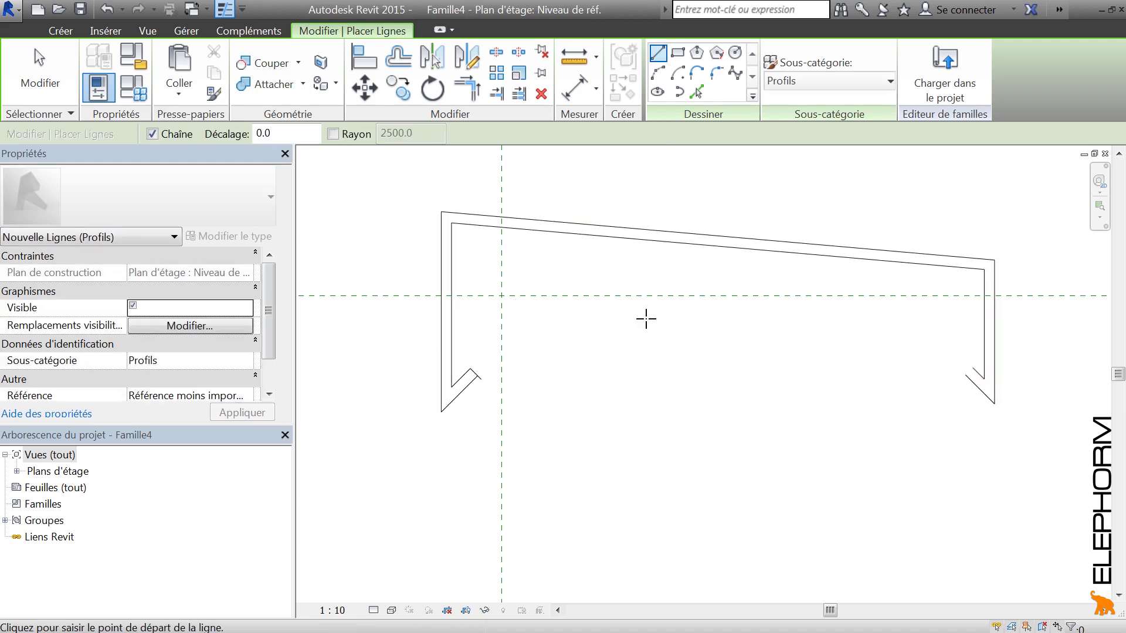
pyautogui.click(468, 91)
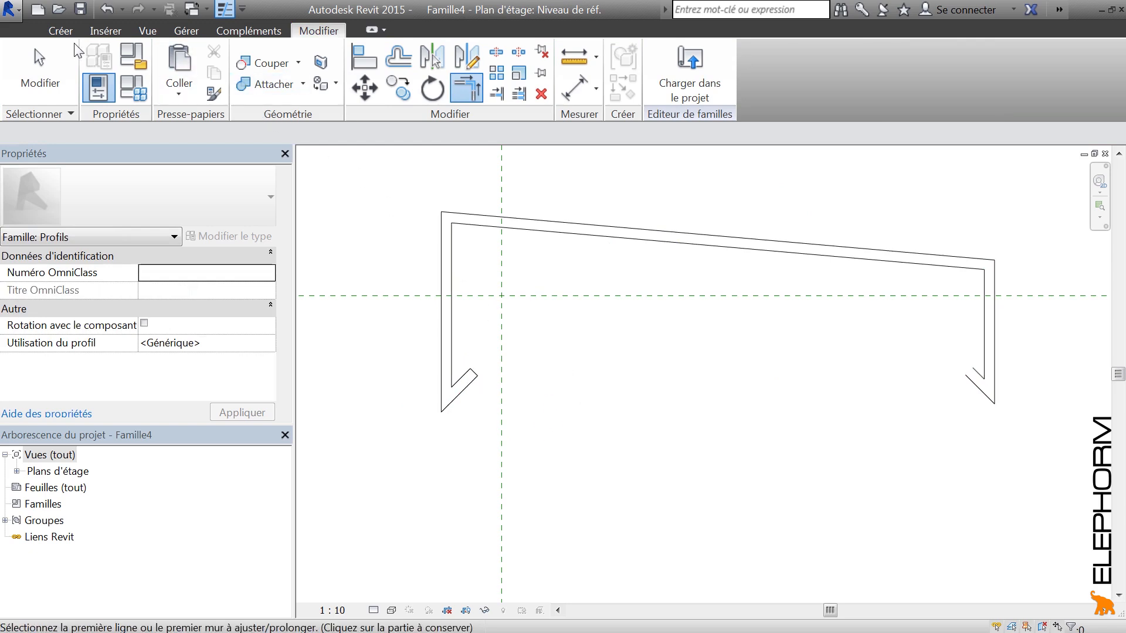
# Draw a short line closing the open end of the folded lip on the coping's shorter side
pyautogui.click(60, 31)
pyautogui.click(171, 66)
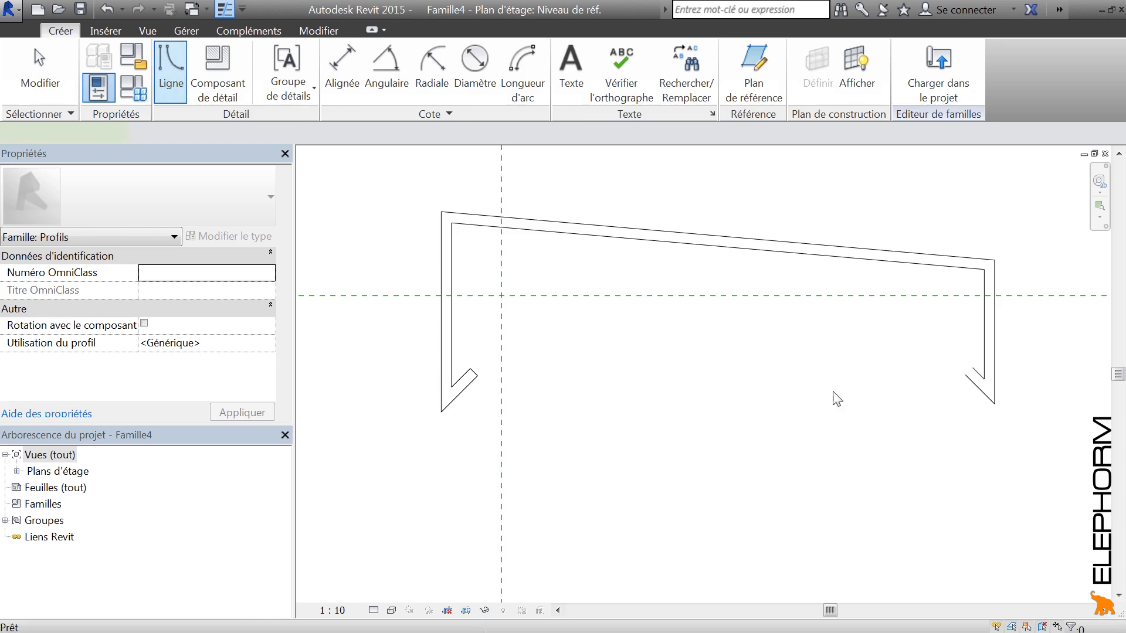
pyautogui.click(971, 373)
pyautogui.click(975, 368)
pyautogui.press('Escape')
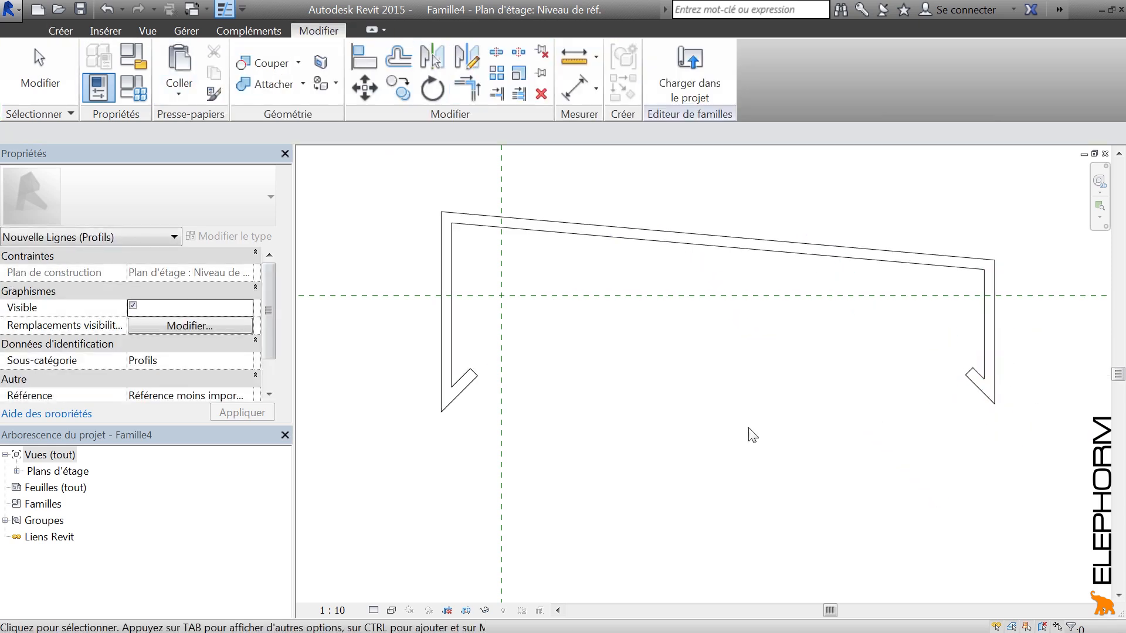
# Save the profile family as Couvre mur alu in the Data Elephorm folder
pyautogui.scroll(-2, 745, 431)
pyautogui.moveTo(853, 505); pyautogui.dragTo(723, 512, button='middle')
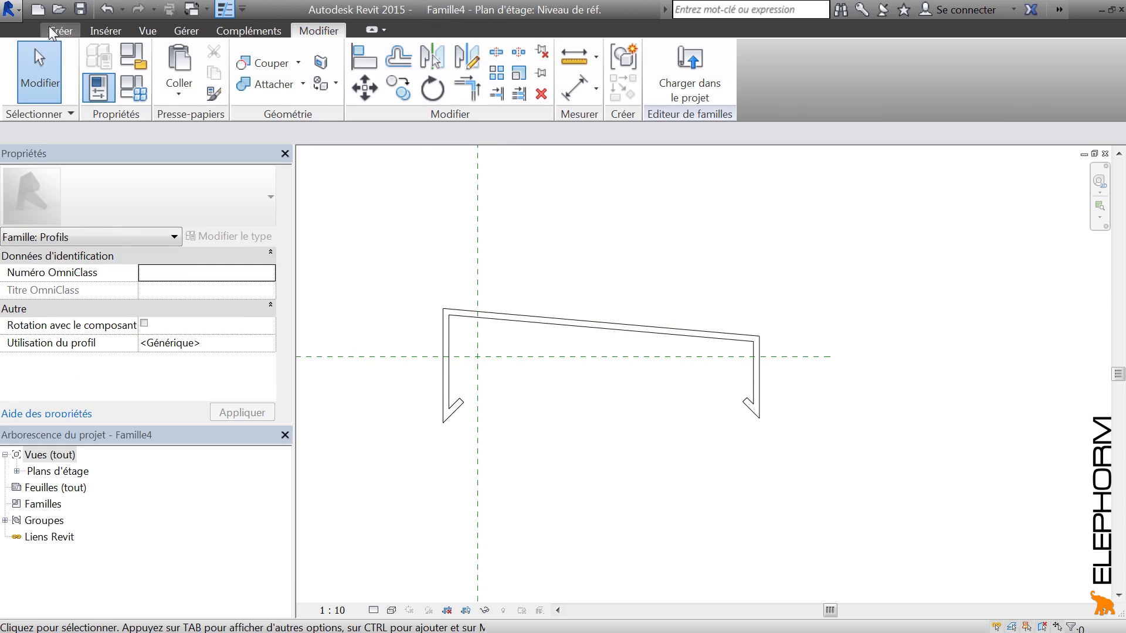
pyautogui.click(81, 10)
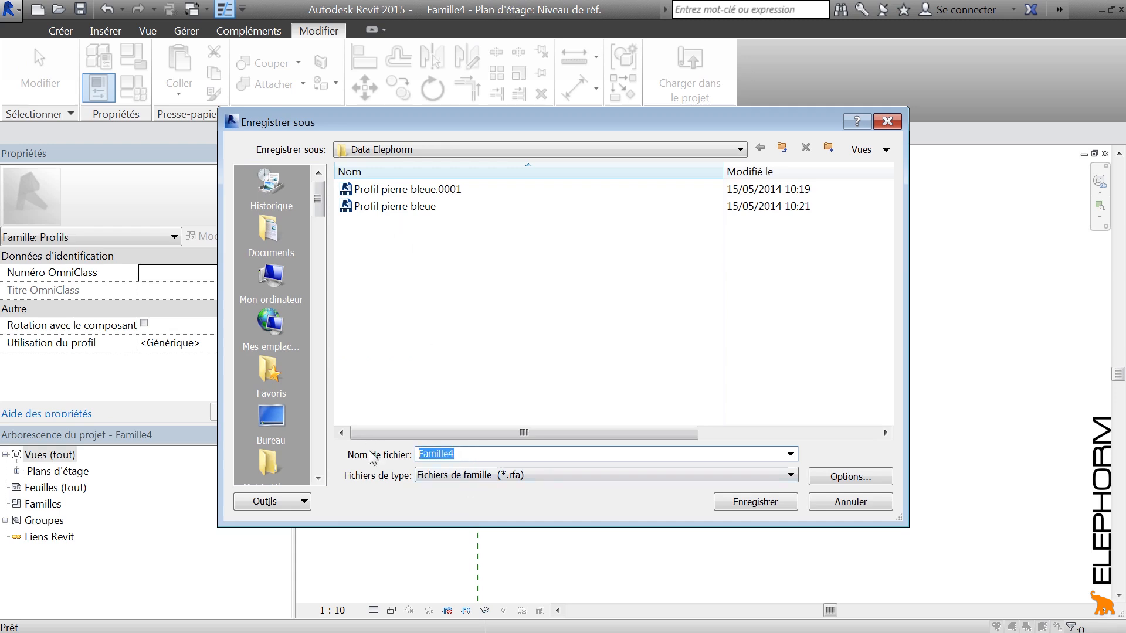
pyautogui.write('Couvre mur alu')
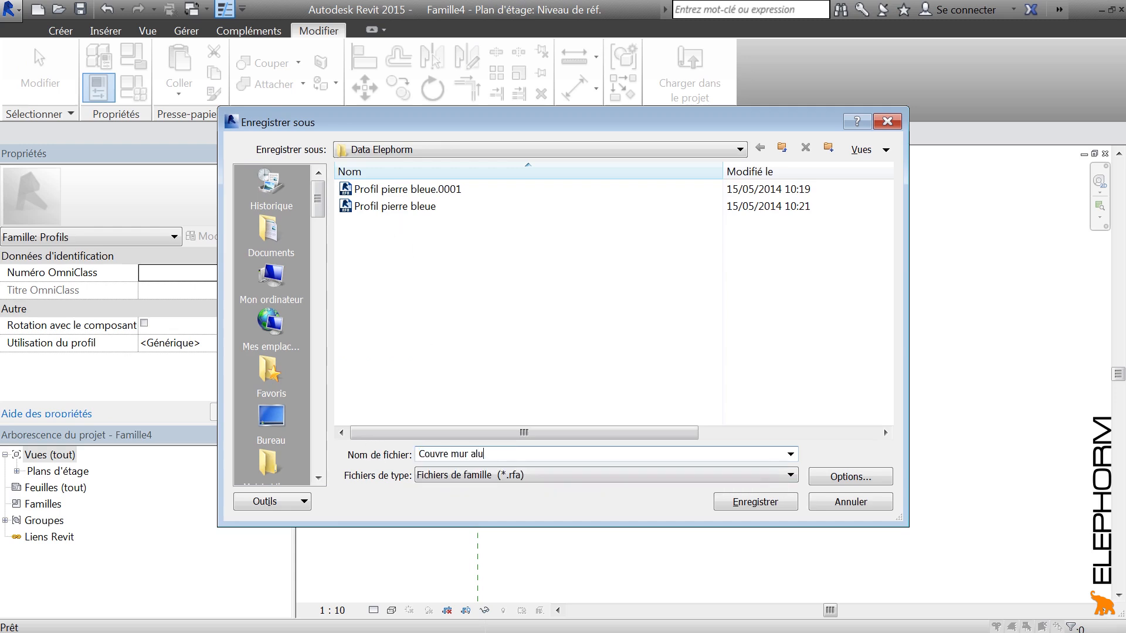
pyautogui.click(762, 502)
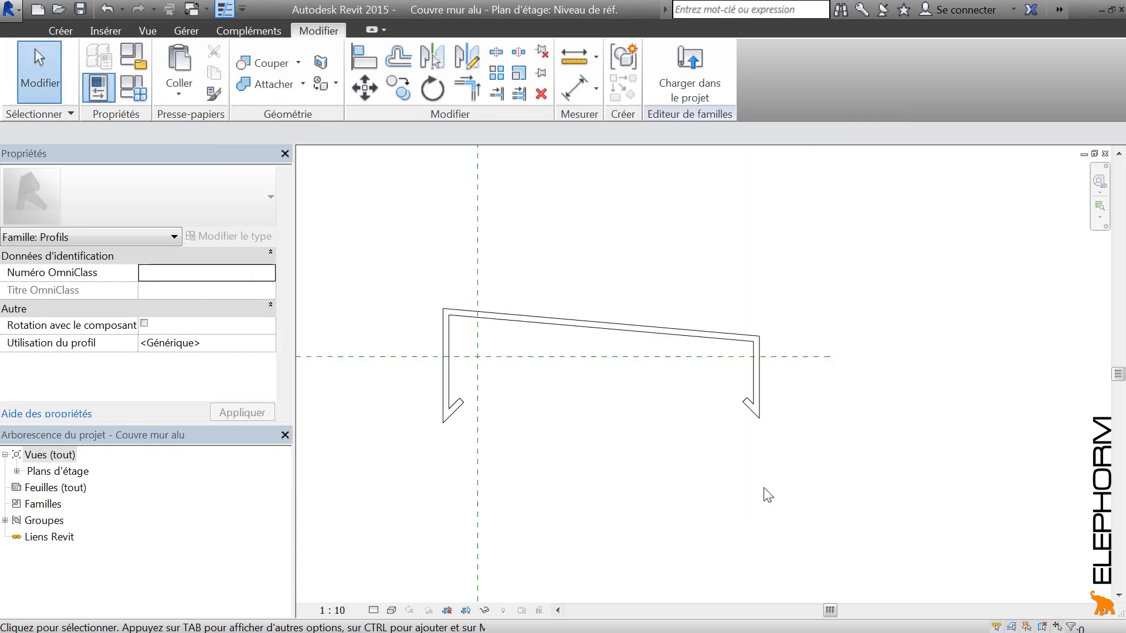
# Load the family into Projet1 and locate Couvre mur alu among the project's Profils families
pyautogui.click(692, 83)
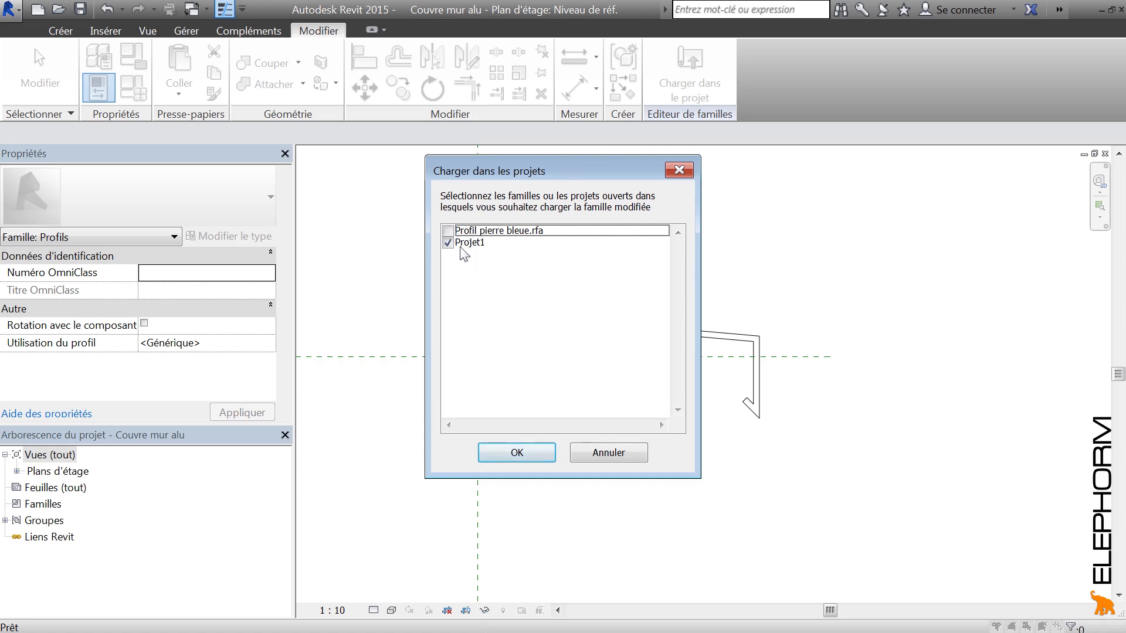
pyautogui.click(524, 453)
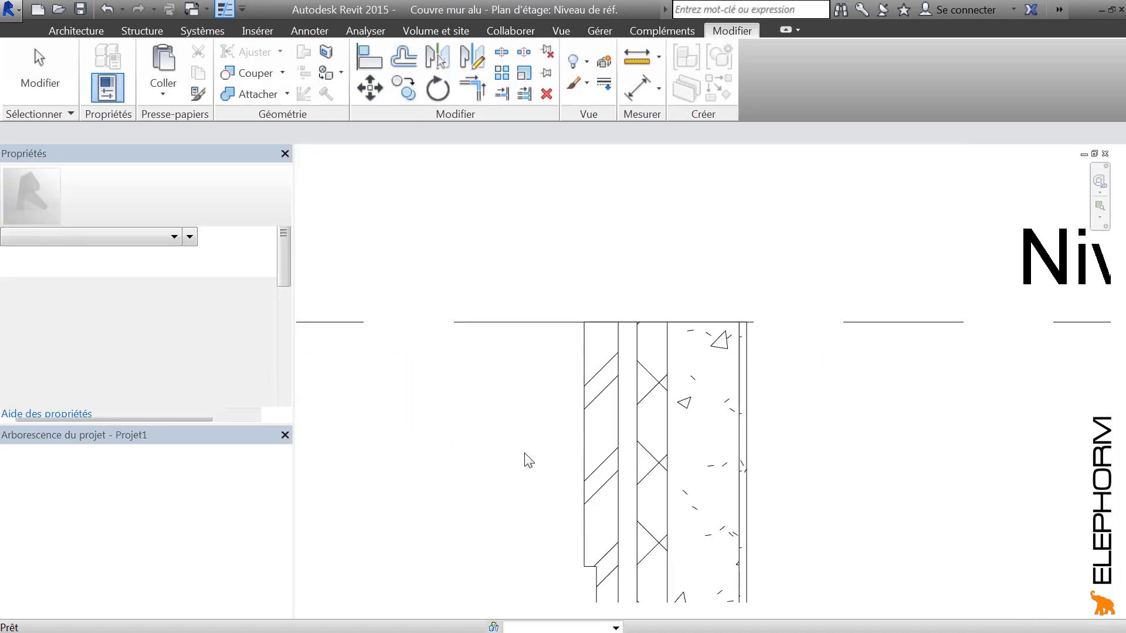
pyautogui.scroll(-3, 627, 411)
pyautogui.moveTo(635, 422); pyautogui.dragTo(333, 527, button='middle')
pyautogui.moveTo(286, 473); pyautogui.dragTo(284, 554)
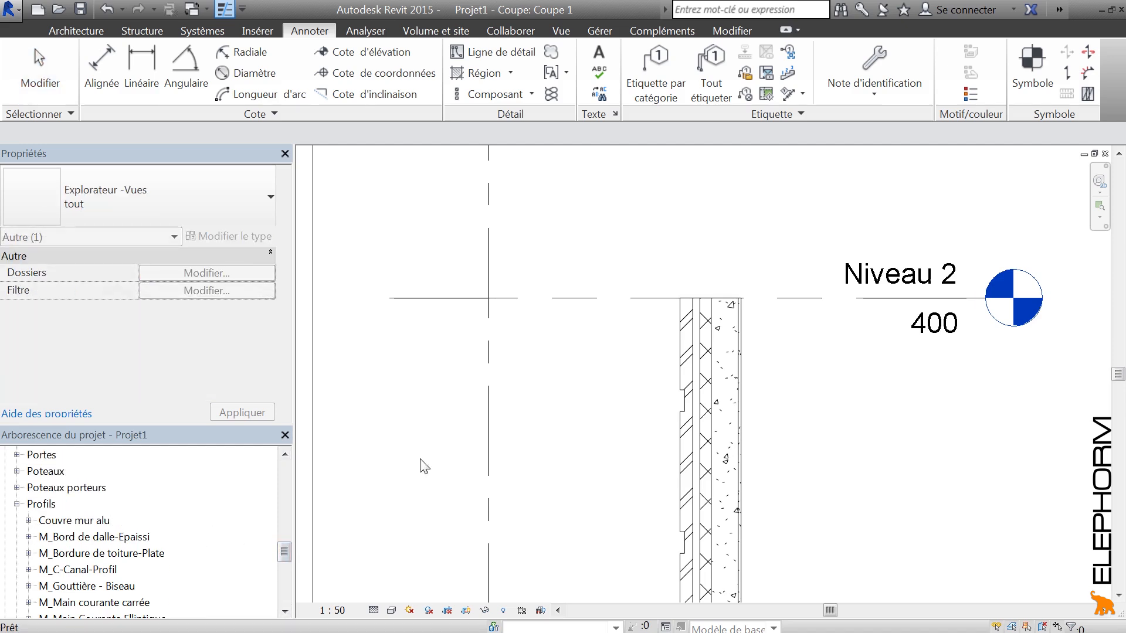
# Open the relief profile settings (Profils en relief) in the structure of the section's Mur composite wall type
pyautogui.click(682, 329)
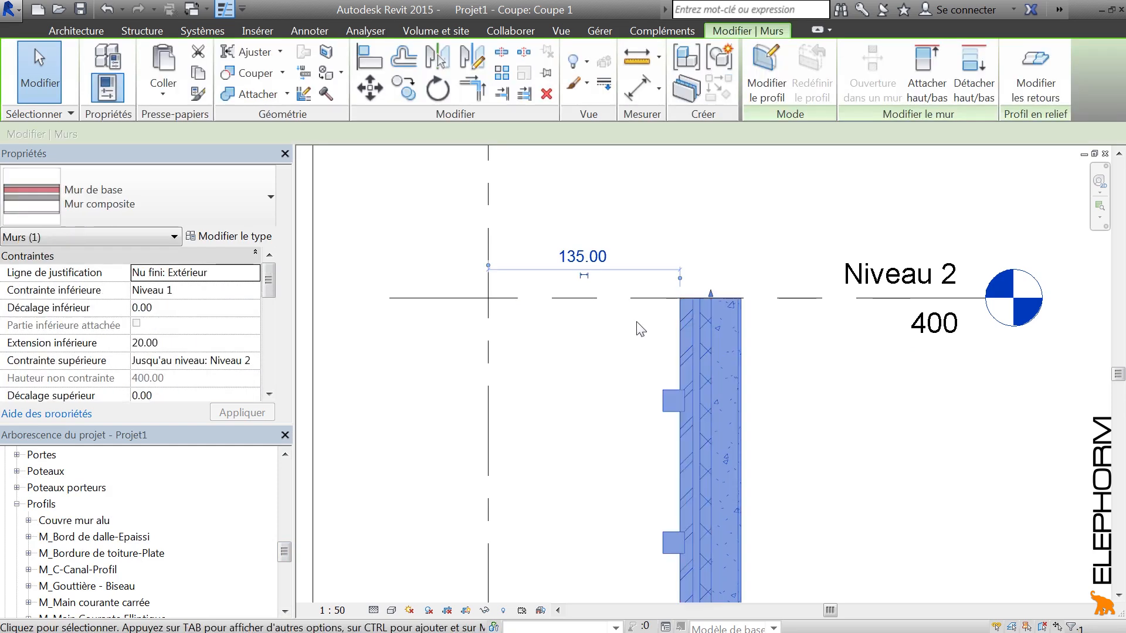
pyautogui.click(251, 237)
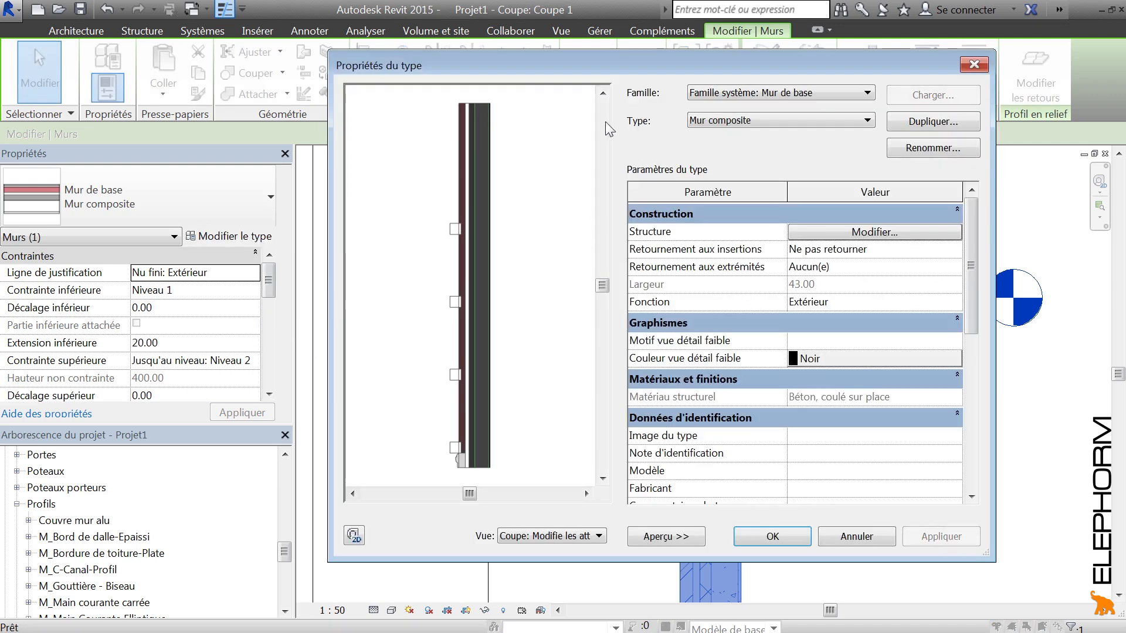
pyautogui.scroll(2, 534, 240)
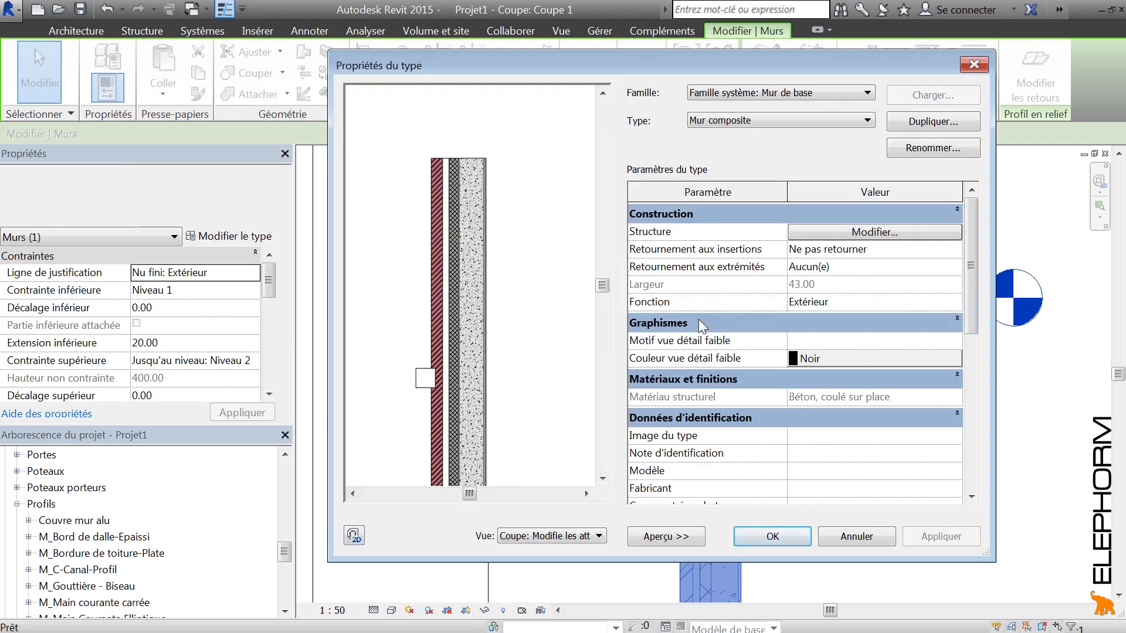
pyautogui.click(864, 234)
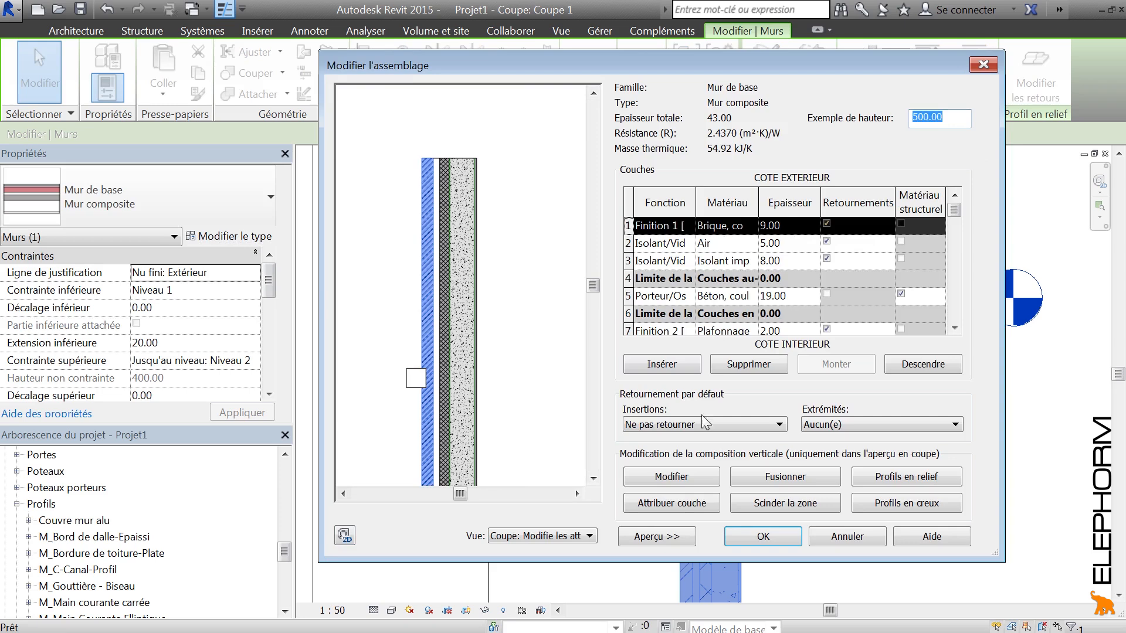
pyautogui.click(911, 478)
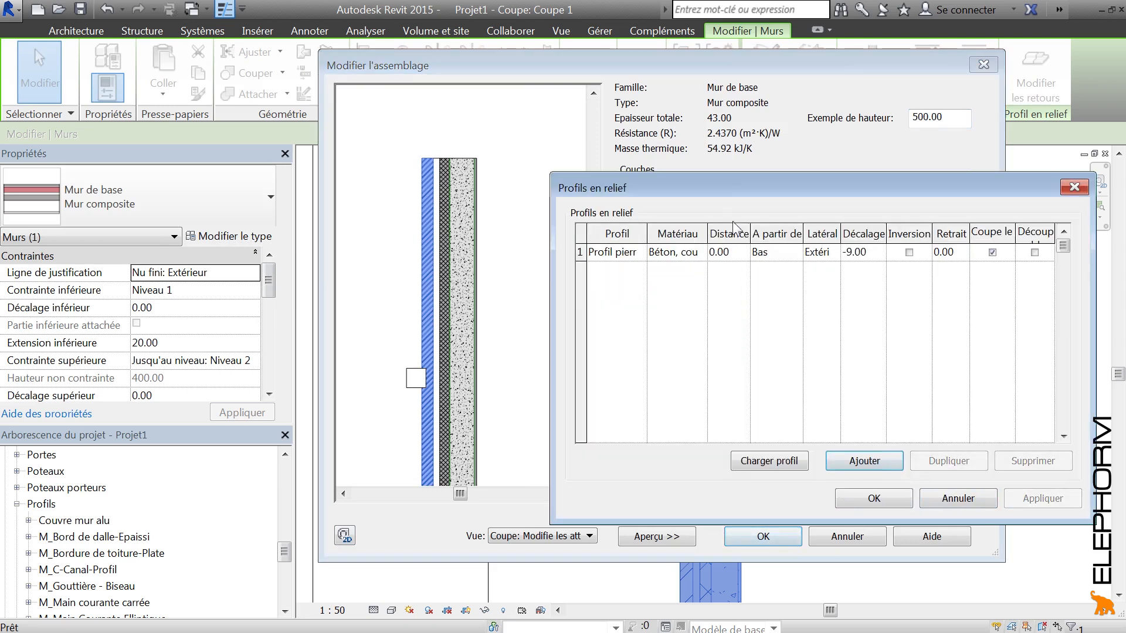
# Add a second relief profile to the wall type and assign it the Couvre mur alu profile
pyautogui.moveTo(727, 194); pyautogui.dragTo(707, 192)
pyautogui.click(844, 461)
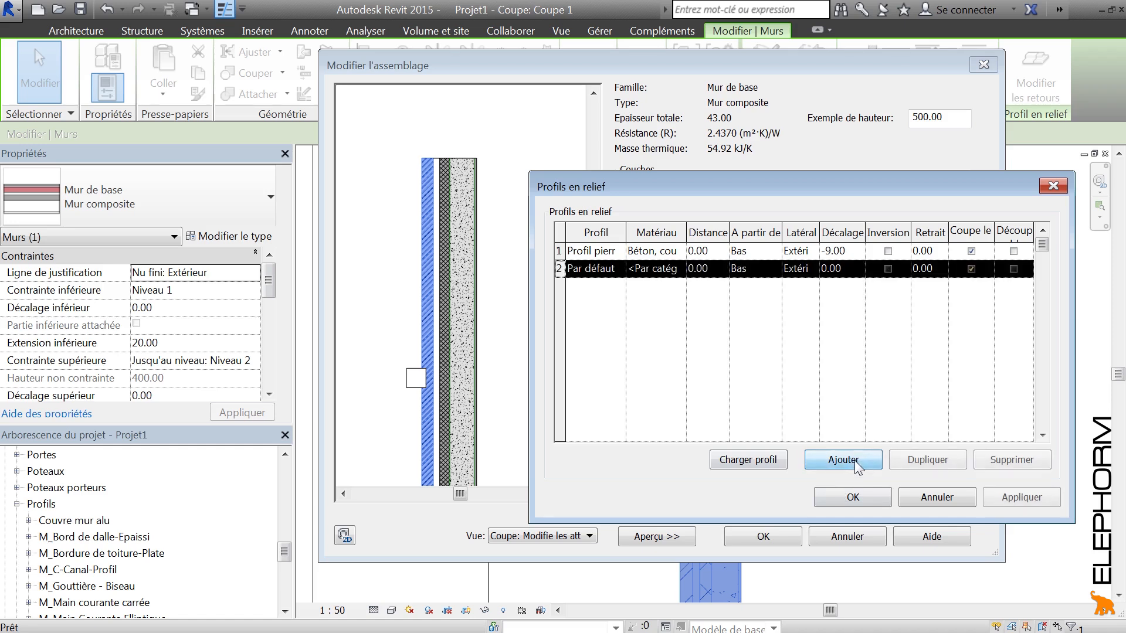
pyautogui.click(610, 268)
pyautogui.click(619, 269)
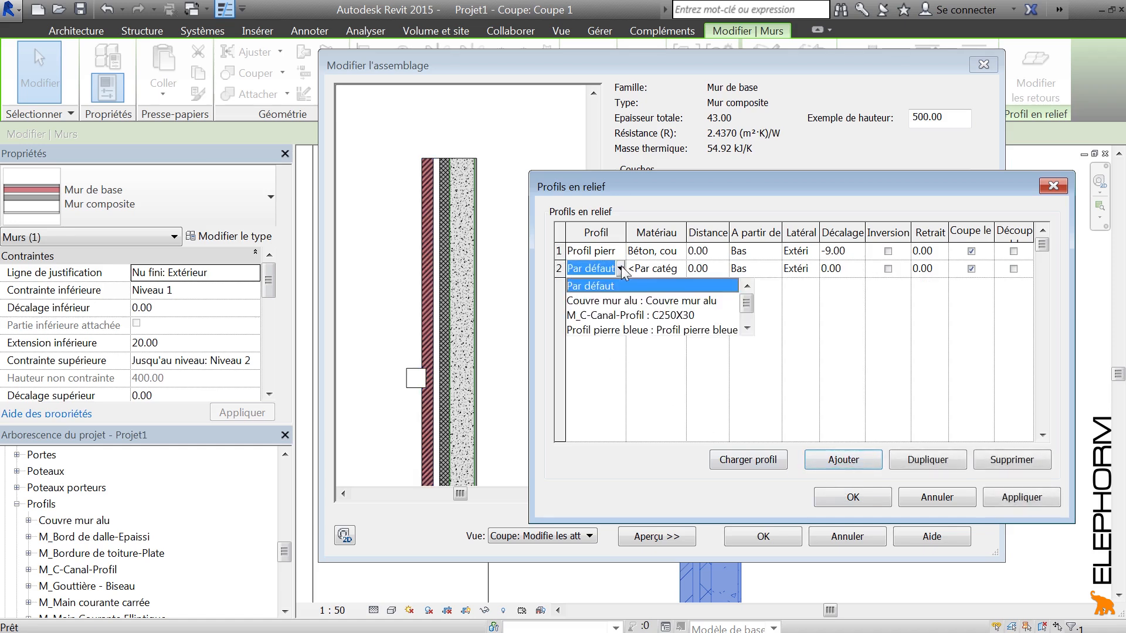
pyautogui.click(631, 301)
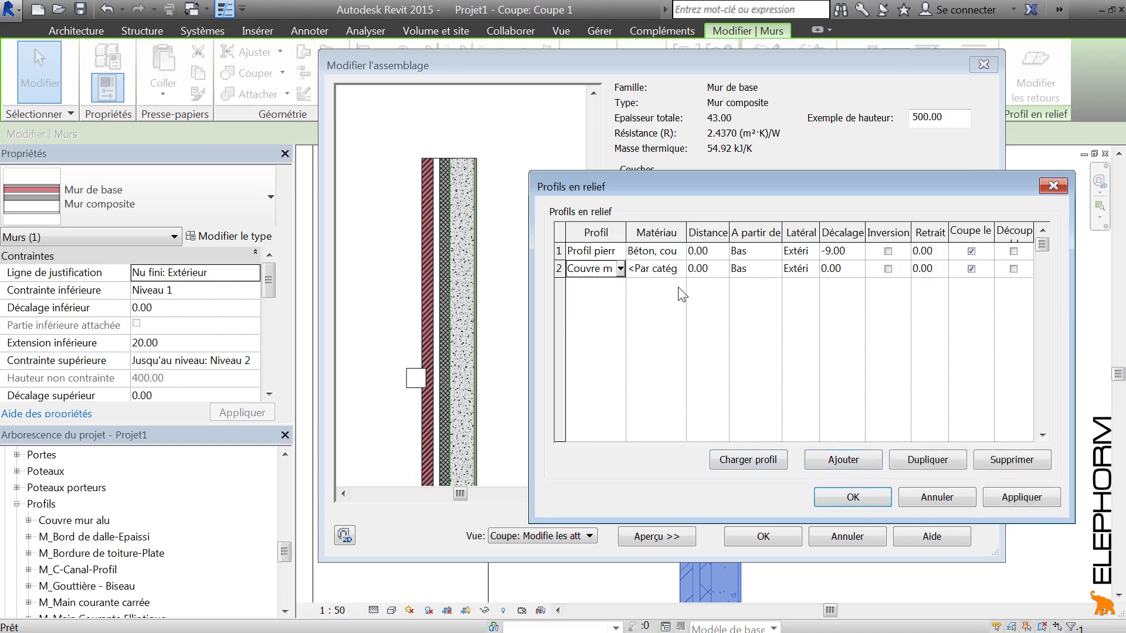
# Set the material of the Couvre mur alu relief profile to Aluminium
pyautogui.click(683, 271)
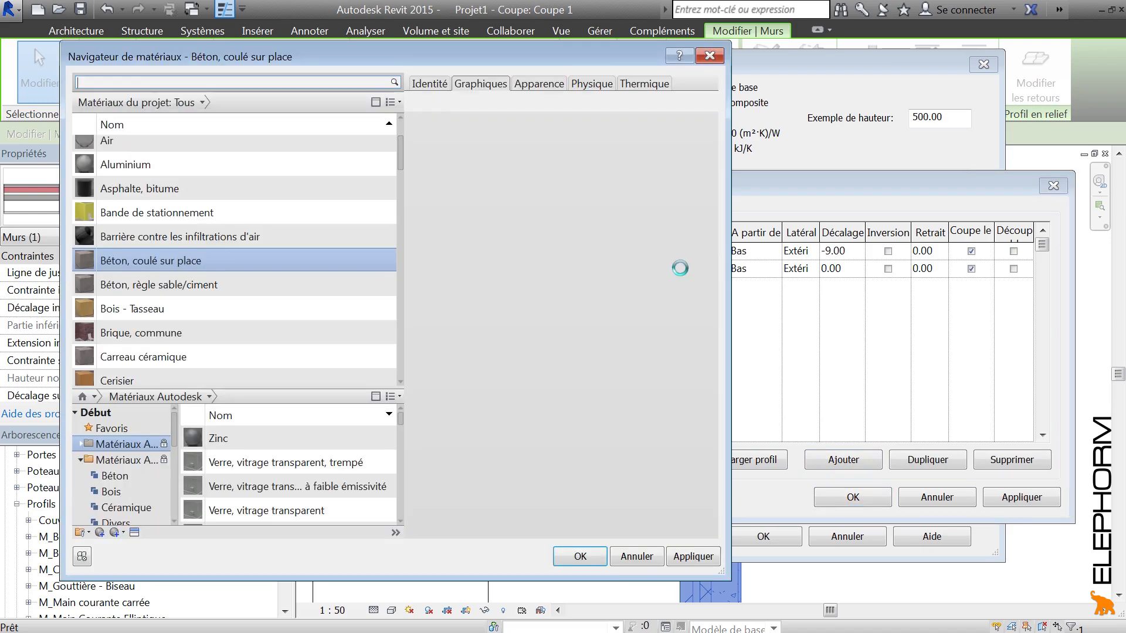
pyautogui.click(125, 173)
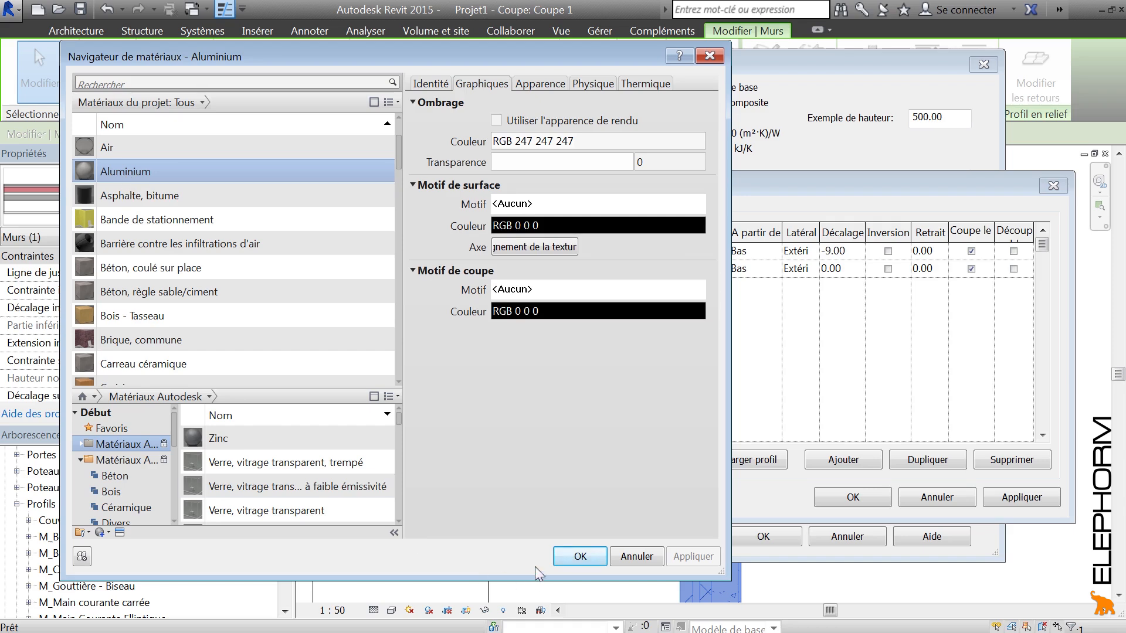
pyautogui.click(591, 556)
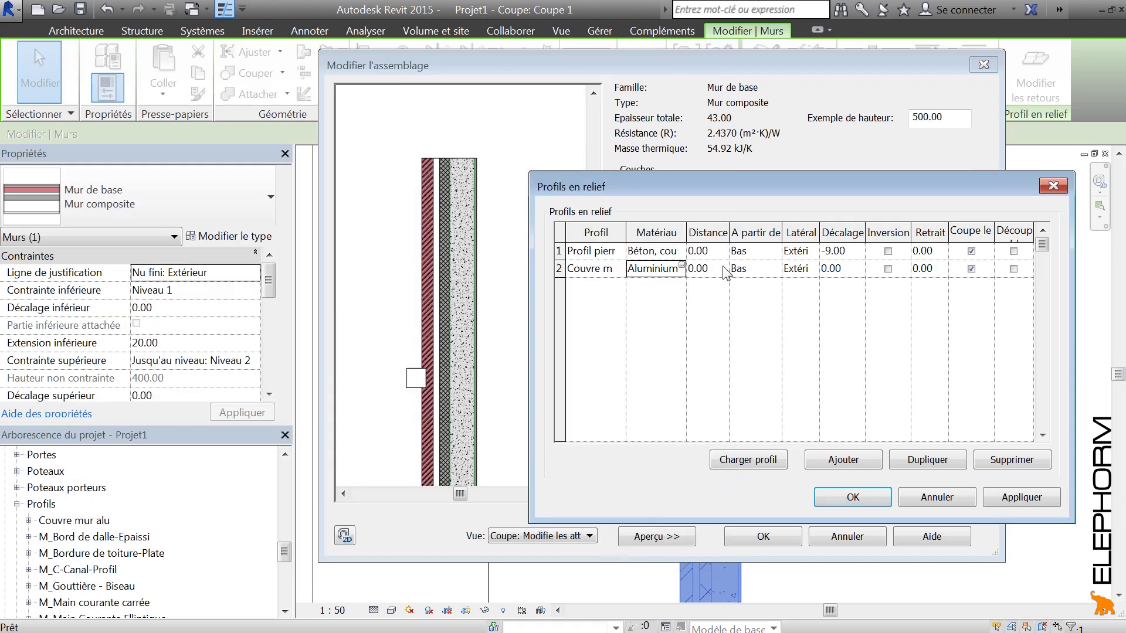
# Position the Couvre mur alu profile from the wall's top (Haut) and accept the wall type changes
pyautogui.click(777, 269)
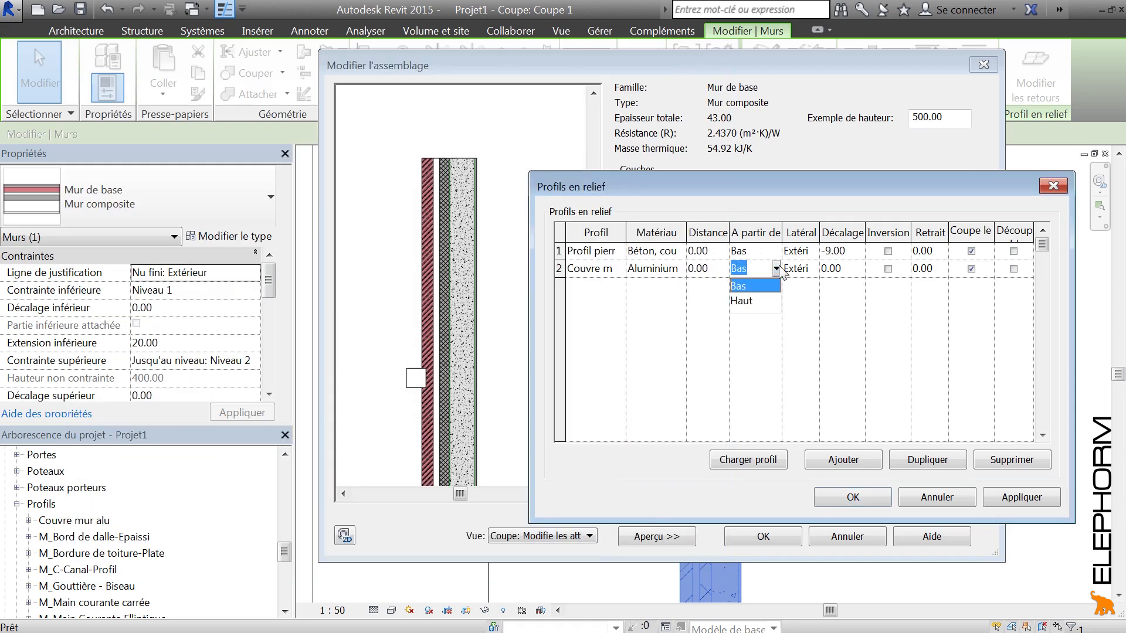
pyautogui.click(741, 301)
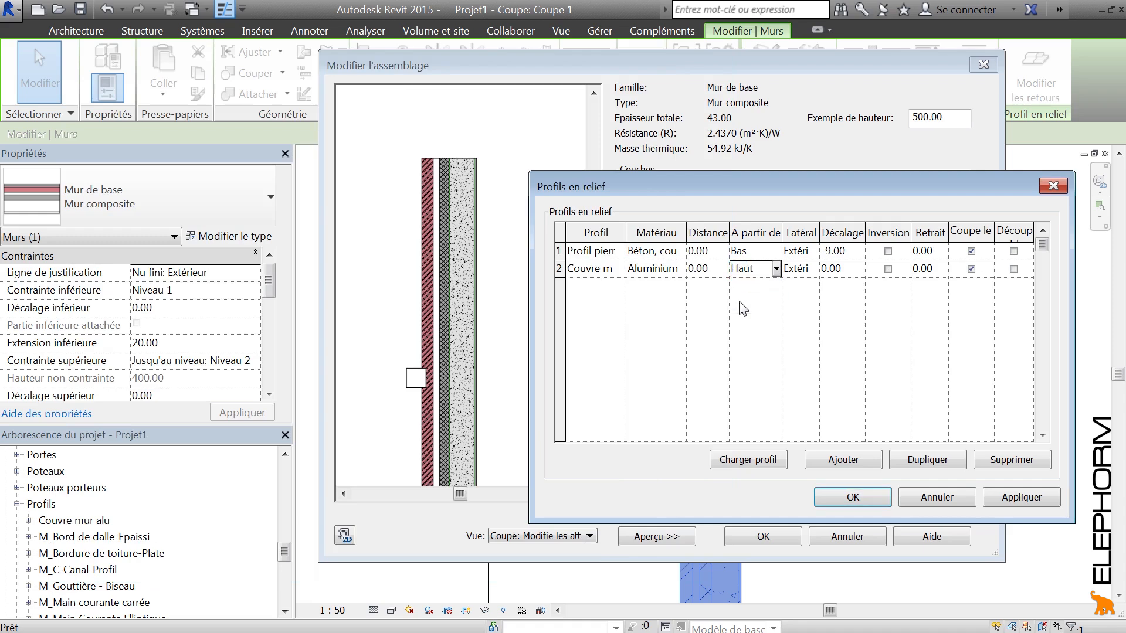
pyautogui.click(1032, 502)
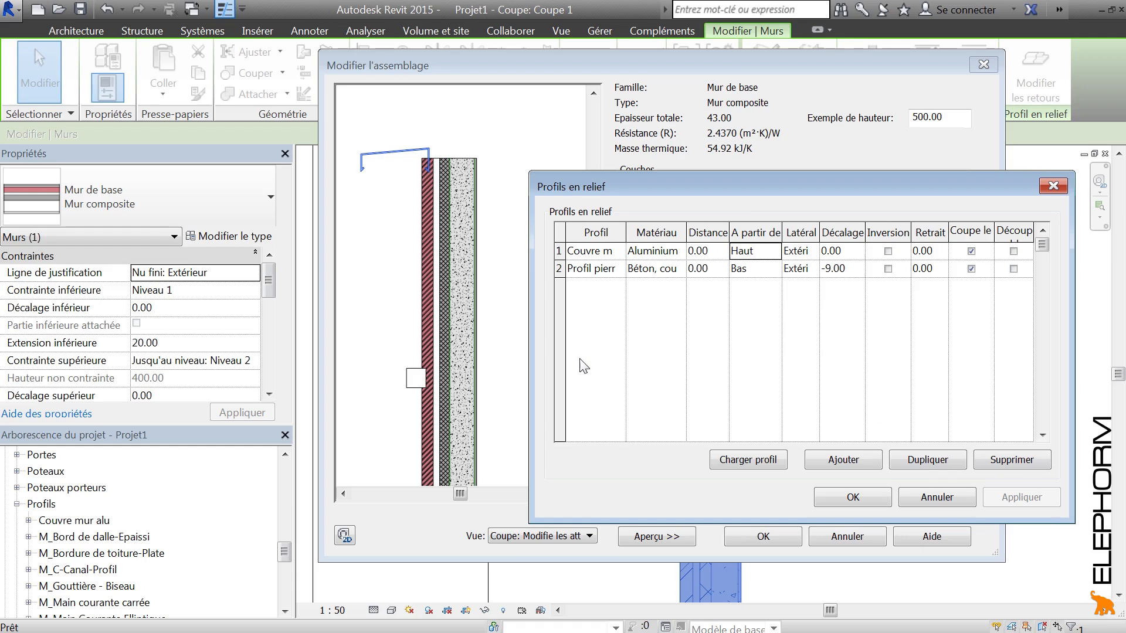
pyautogui.moveTo(748, 188); pyautogui.dragTo(706, 174)
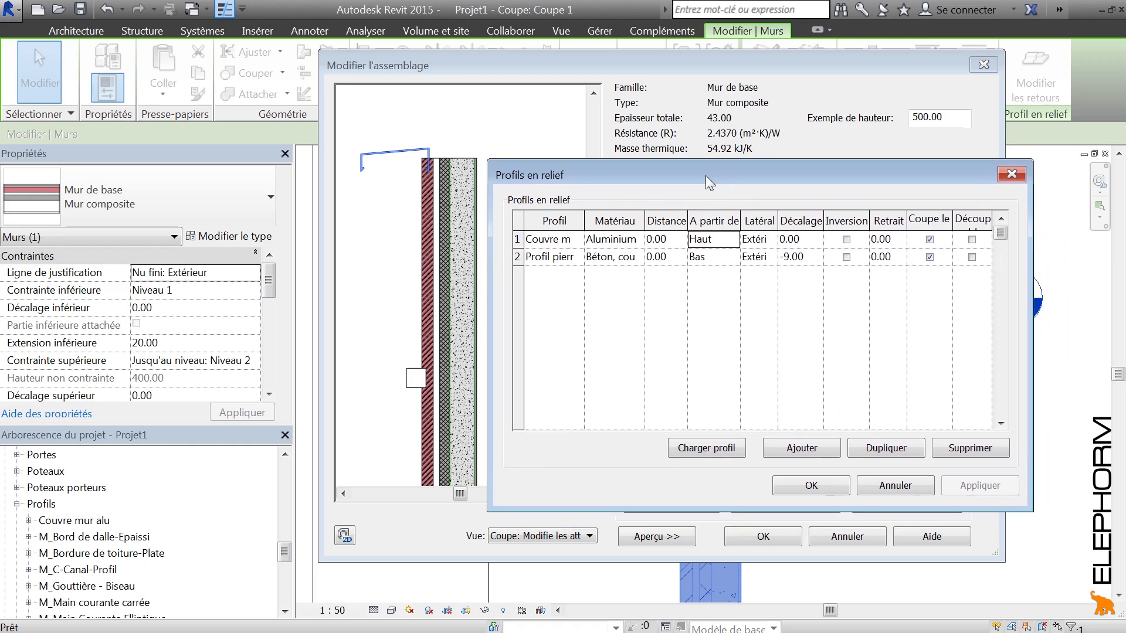
pyautogui.click(801, 485)
pyautogui.click(764, 536)
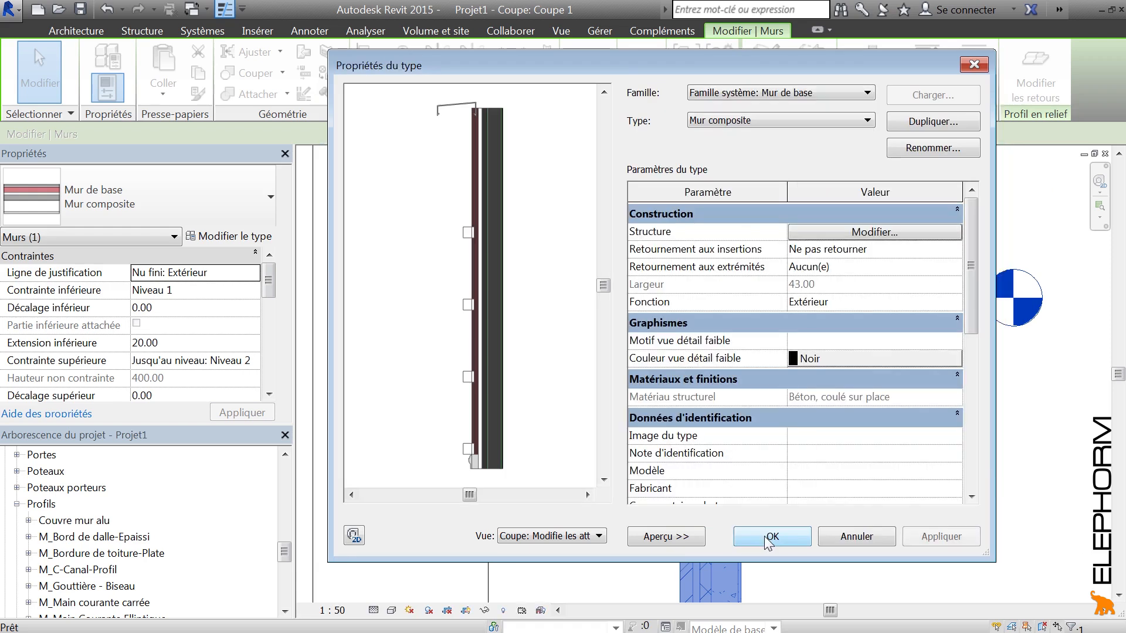
pyautogui.click(779, 537)
pyautogui.click(557, 416)
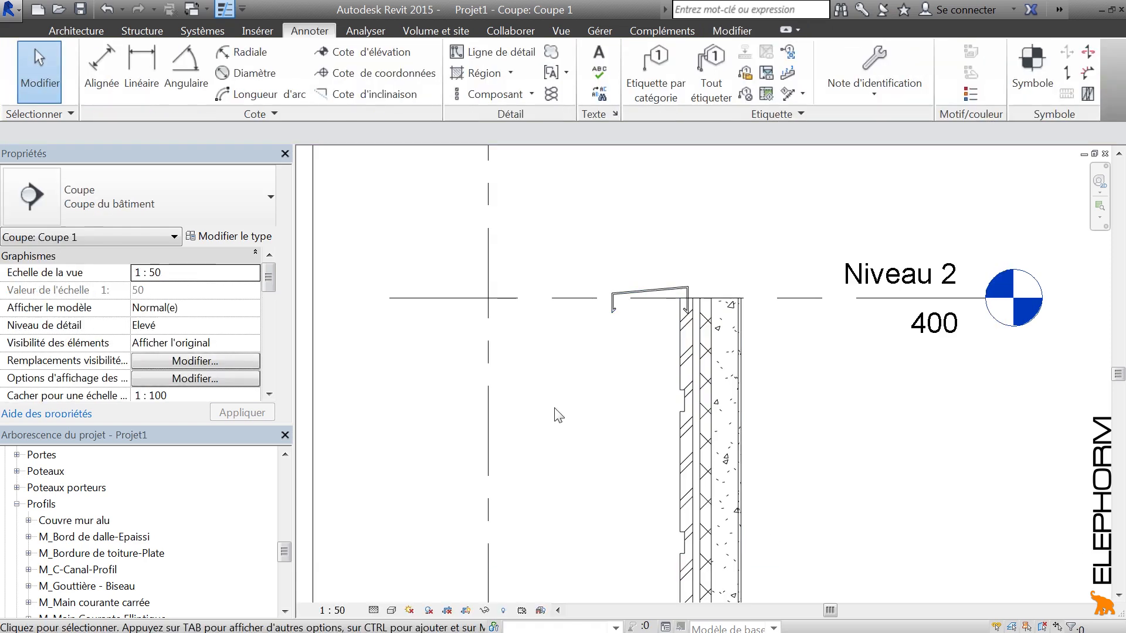
# In the Couvre mur alu family, mirror all the coping lines about the vertical reference plane without keeping a copy
pyautogui.click(193, 11)
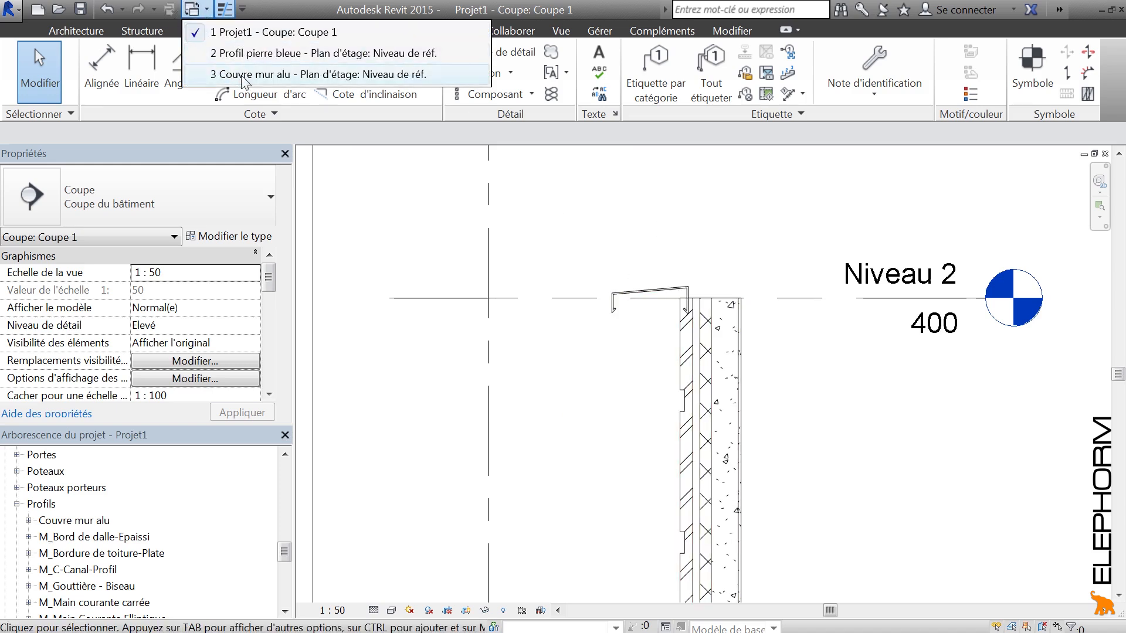
pyautogui.click(243, 75)
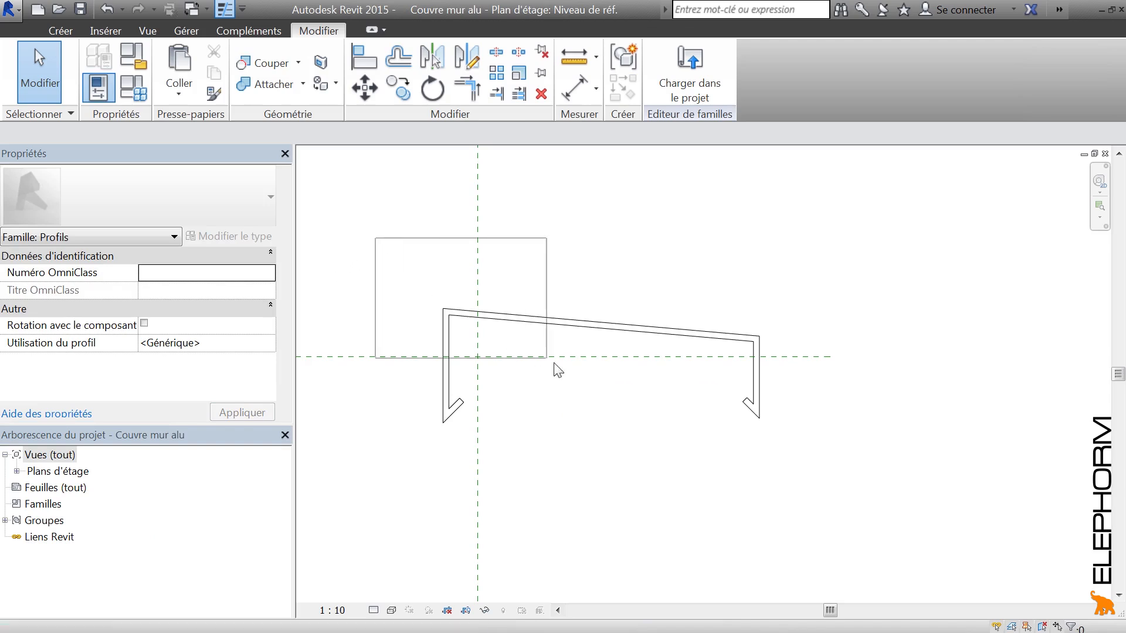
pyautogui.moveTo(556, 368); pyautogui.dragTo(780, 474)
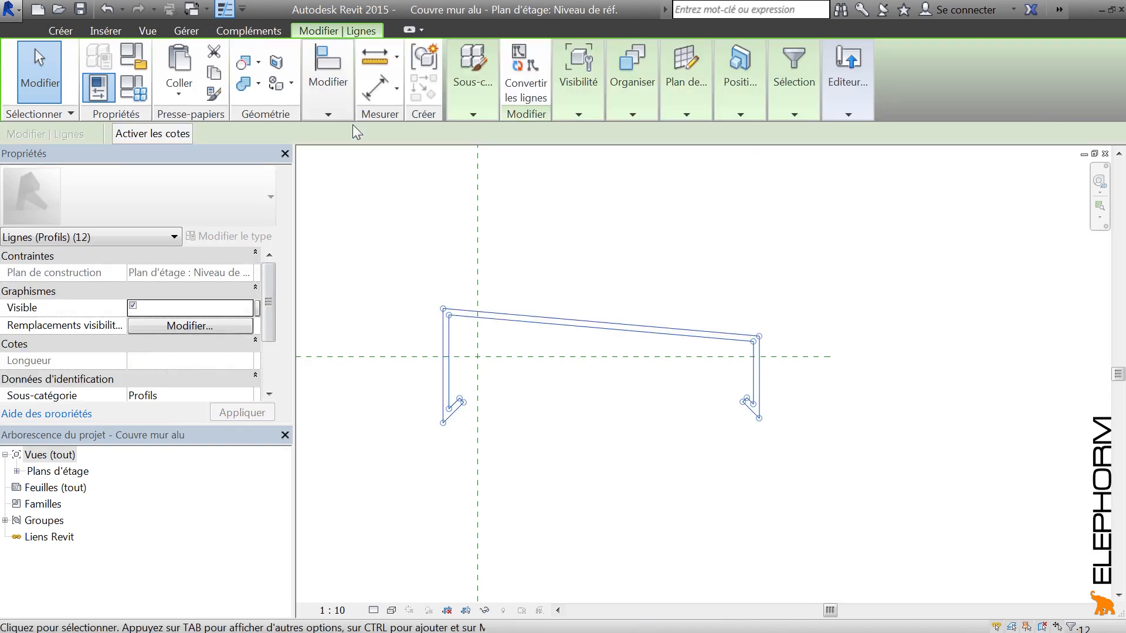
pyautogui.click(328, 114)
pyautogui.click(387, 140)
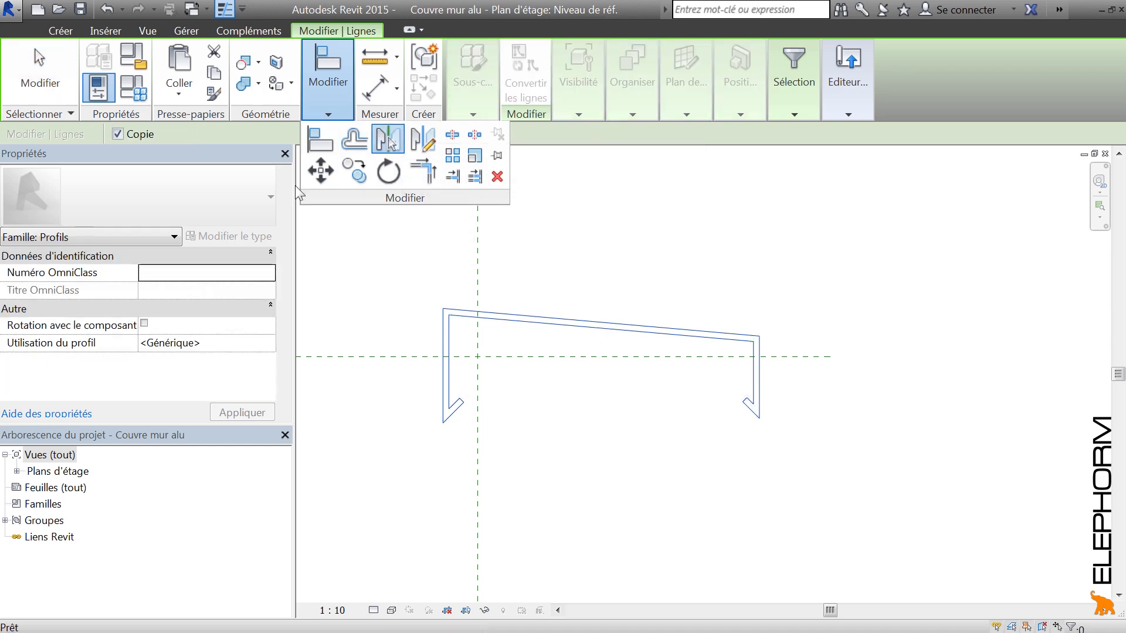
pyautogui.click(478, 252)
pyautogui.moveTo(559, 253); pyautogui.dragTo(836, 272, button='middle')
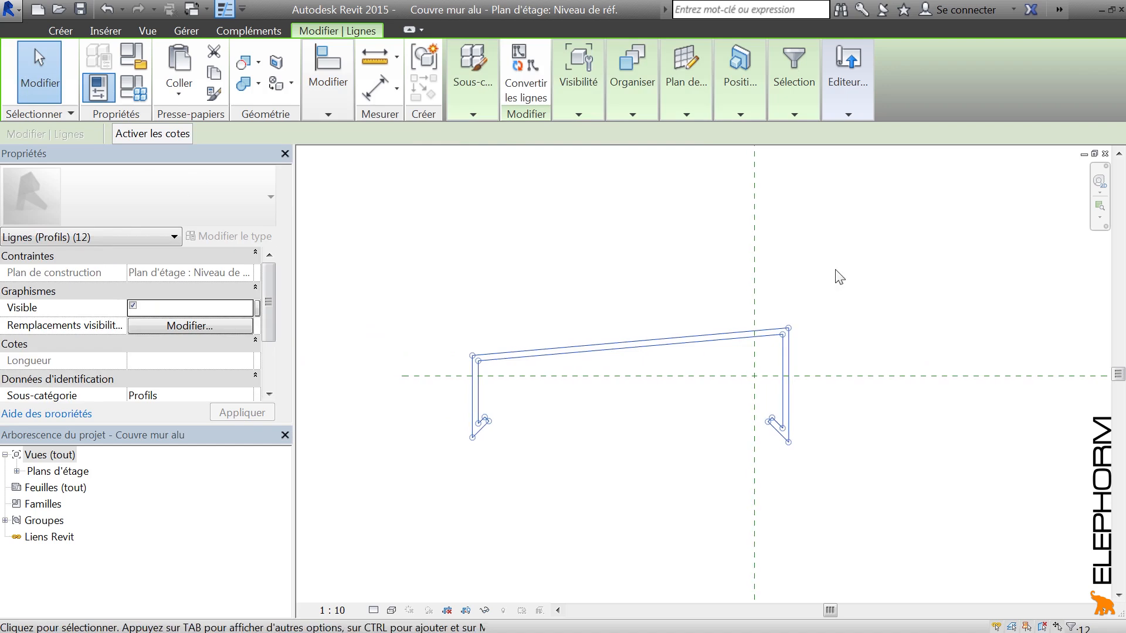
pyautogui.scroll(-1, 835, 272)
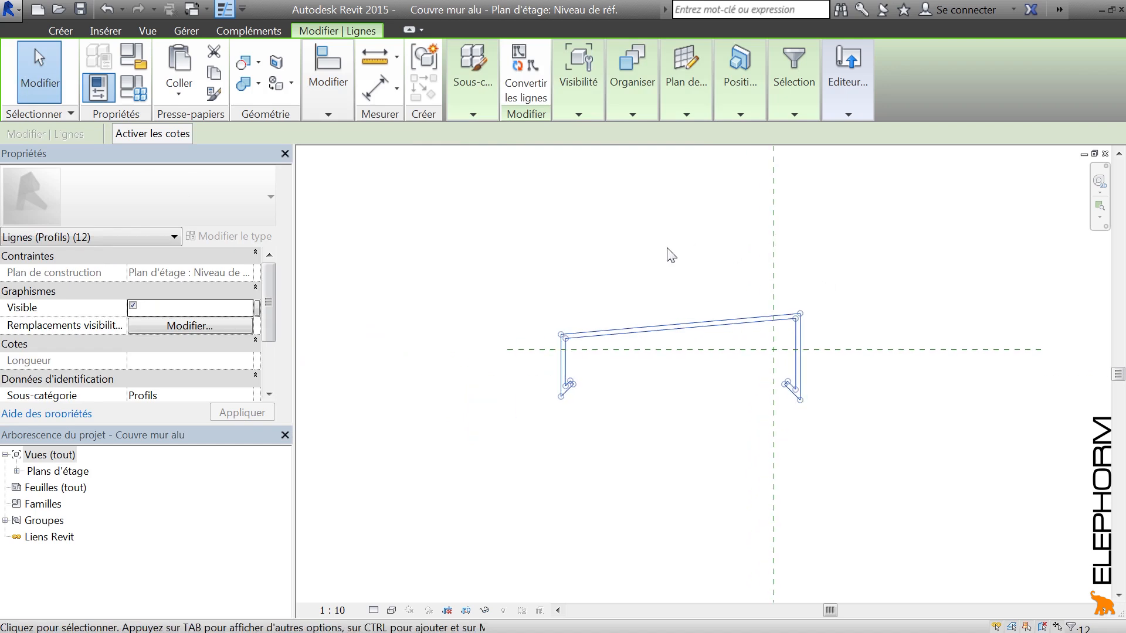
# Save the mirrored family and reload it into Projet1, replacing the existing version
pyautogui.click(82, 13)
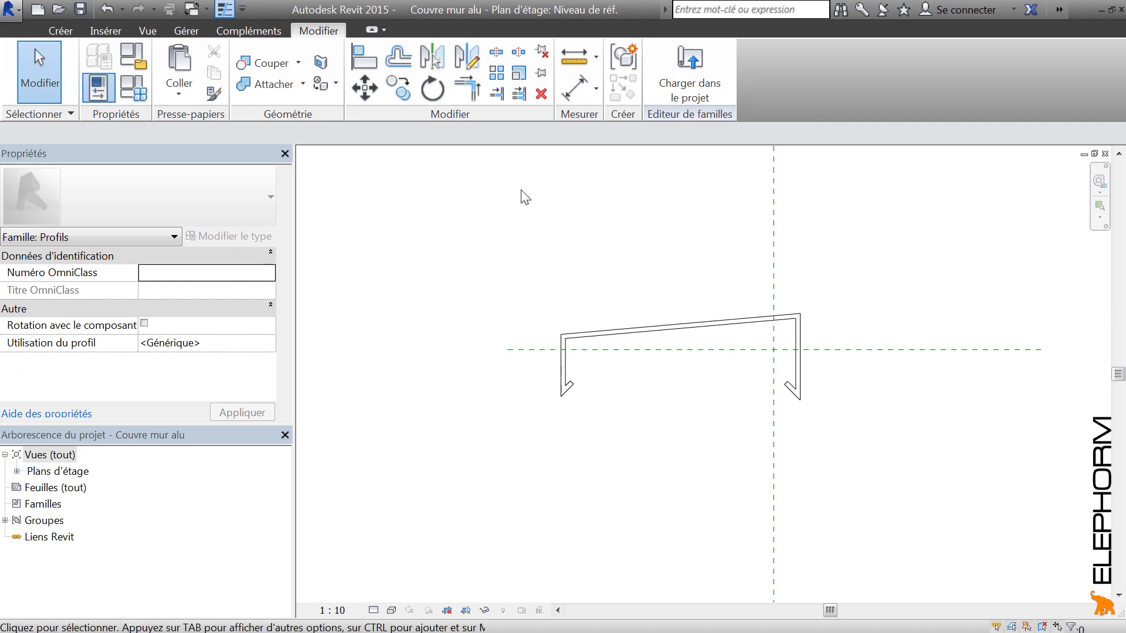
pyautogui.click(684, 94)
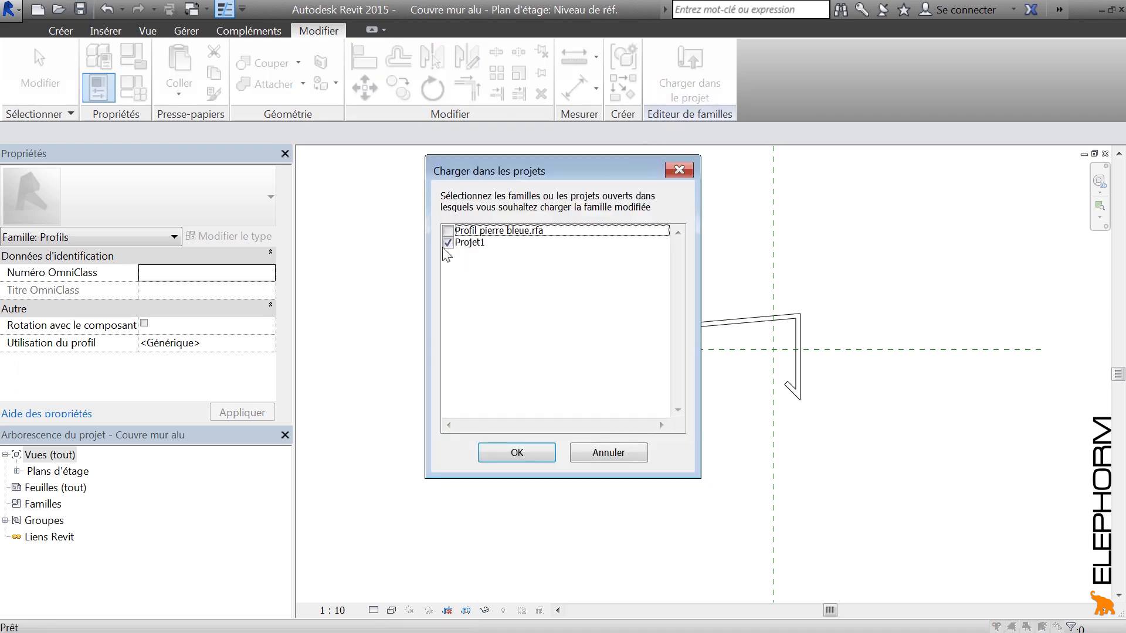
pyautogui.click(526, 455)
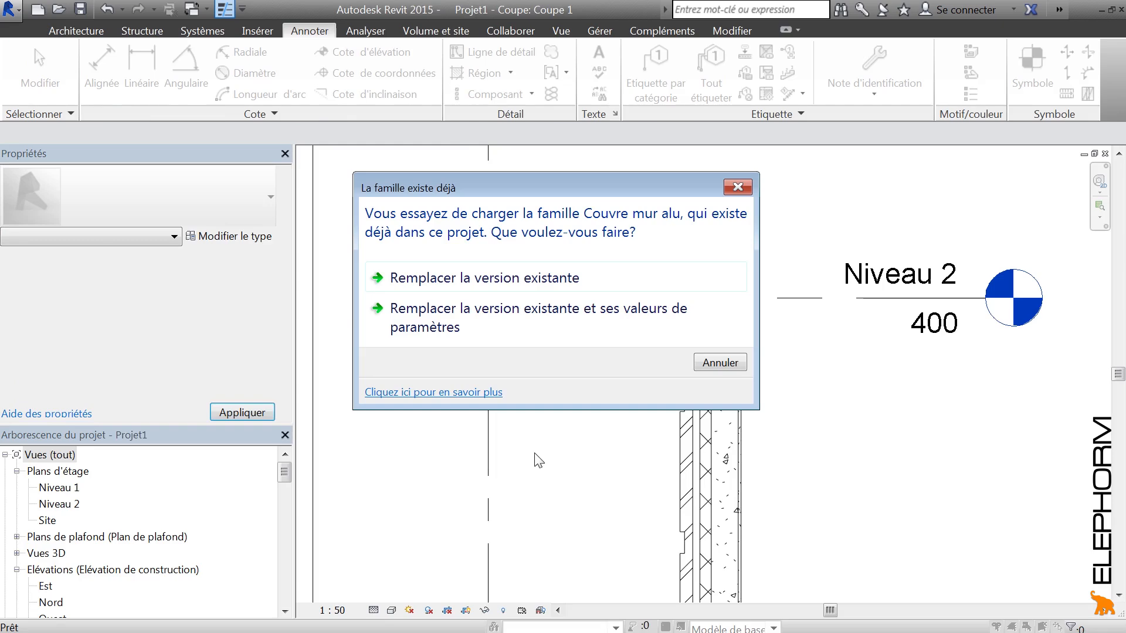
pyautogui.click(490, 284)
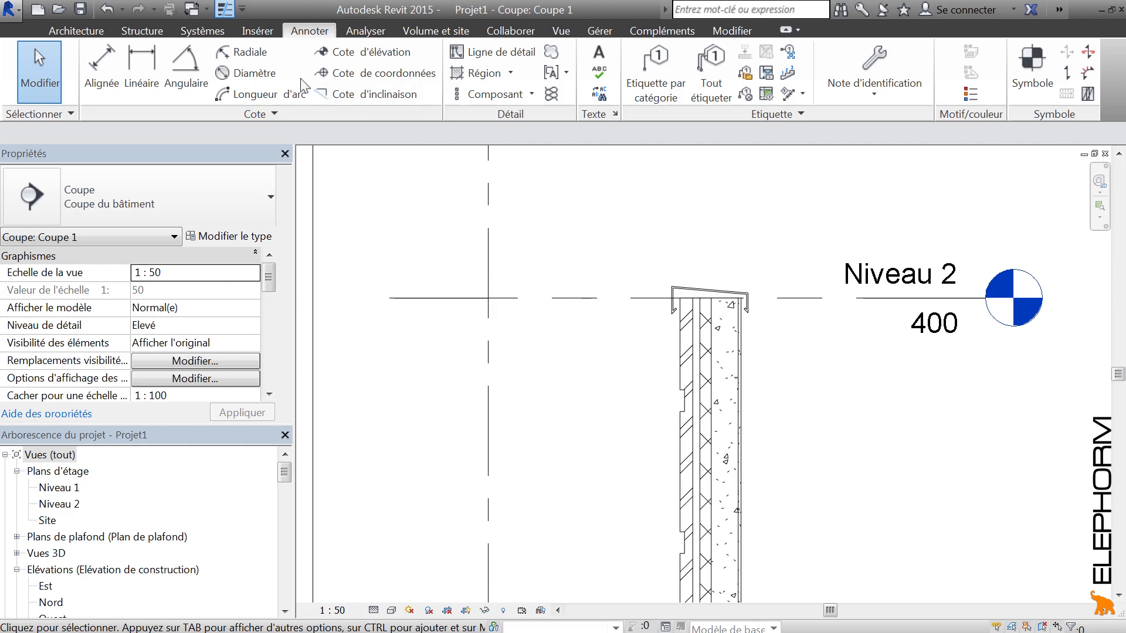
# Examine the aluminium coping along the walls and at the free wall end in the 3D view
pyautogui.hotkey('ctrl', 'Tab')
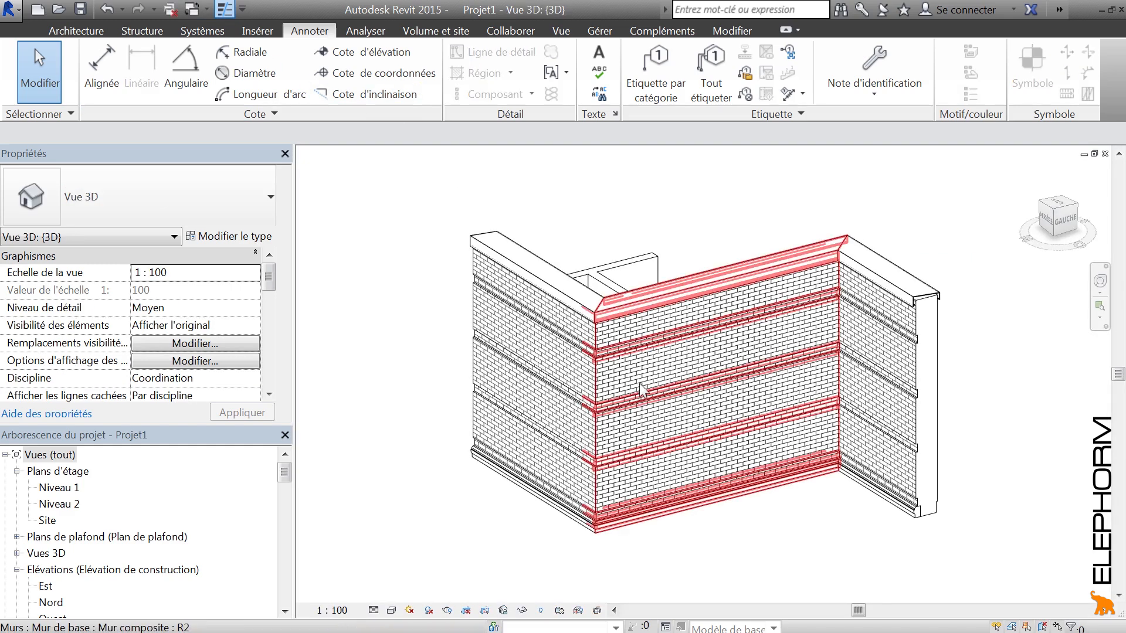
pyautogui.keyDown('shift'); pyautogui.moveTo(874, 383); pyautogui.dragTo(854, 367, button='middle'); pyautogui.keyUp('shift')
pyautogui.scroll(4, 956, 281)
pyautogui.scroll(2, 954, 280)
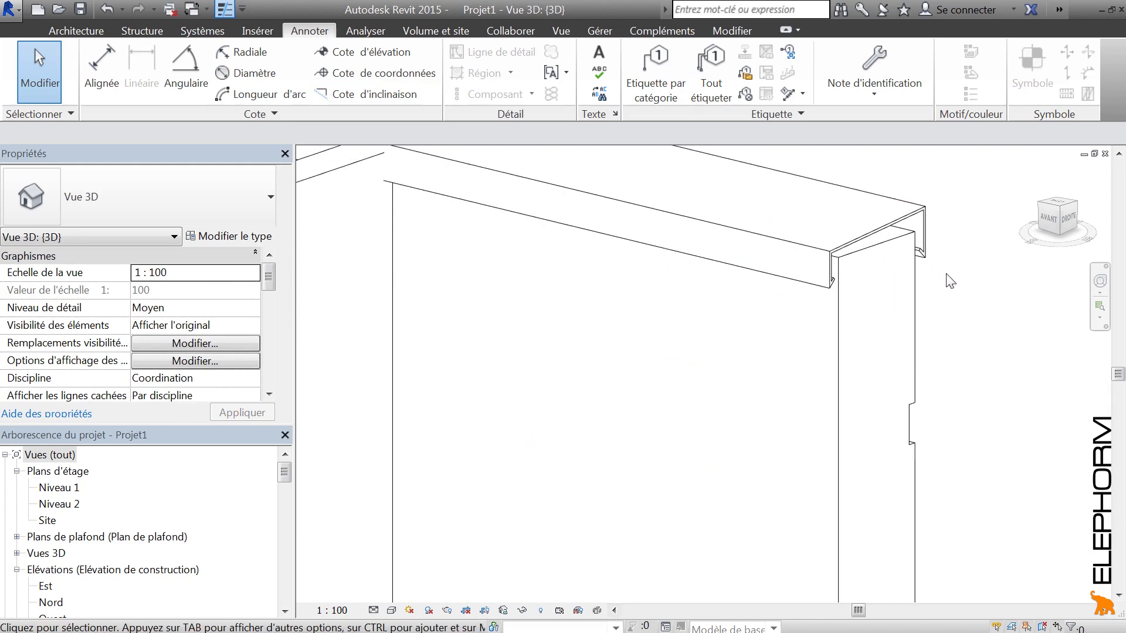
pyautogui.scroll(-6, 950, 281)
pyautogui.keyDown('shift'); pyautogui.moveTo(782, 283); pyautogui.dragTo(676, 339, button='middle'); pyautogui.keyUp('shift')
# Open the Niveau 1 floor plan and examine the layers at the free end of the lower Mur composite wall
pyautogui.doubleClick(53, 488)
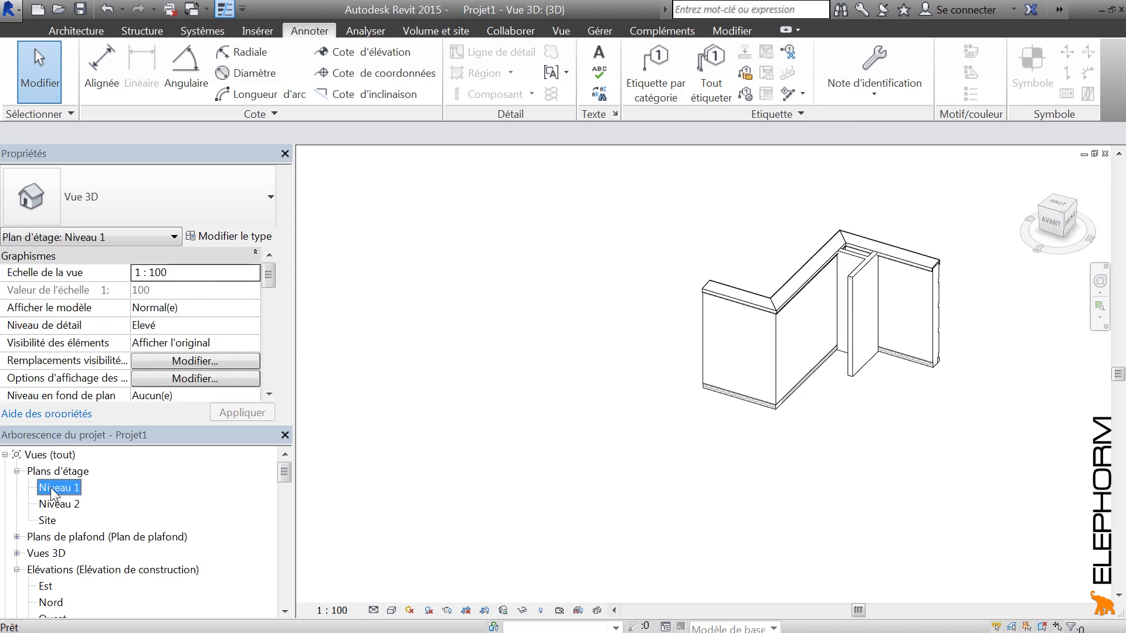
pyautogui.scroll(5, 645, 484)
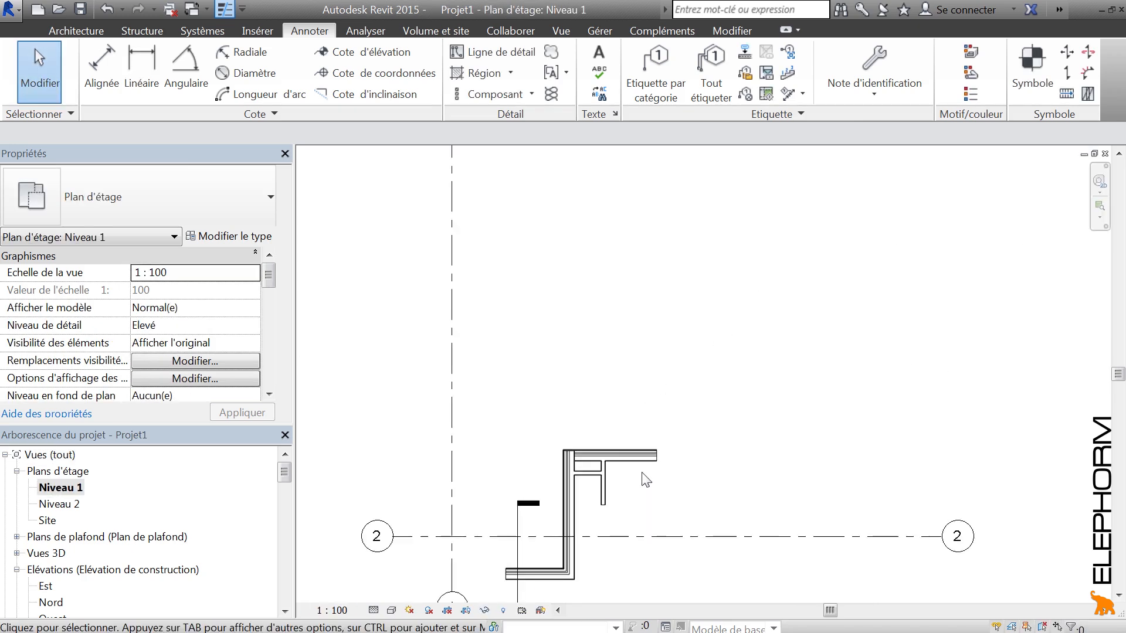
pyautogui.scroll(3, 601, 452)
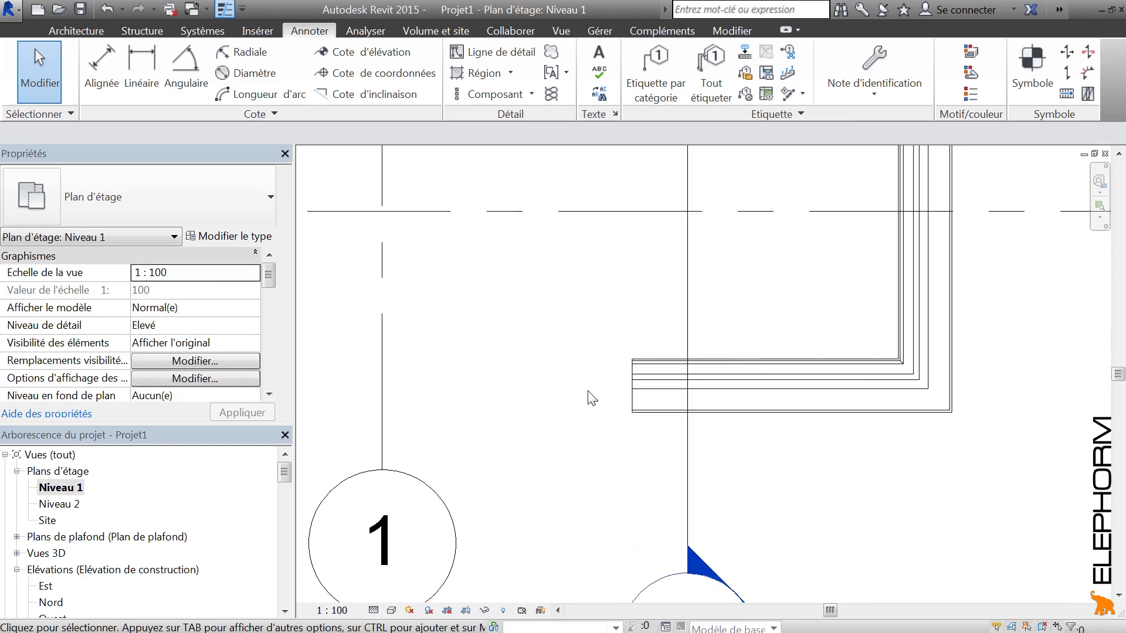
pyautogui.moveTo(588, 395); pyautogui.dragTo(601, 360, button='middle')
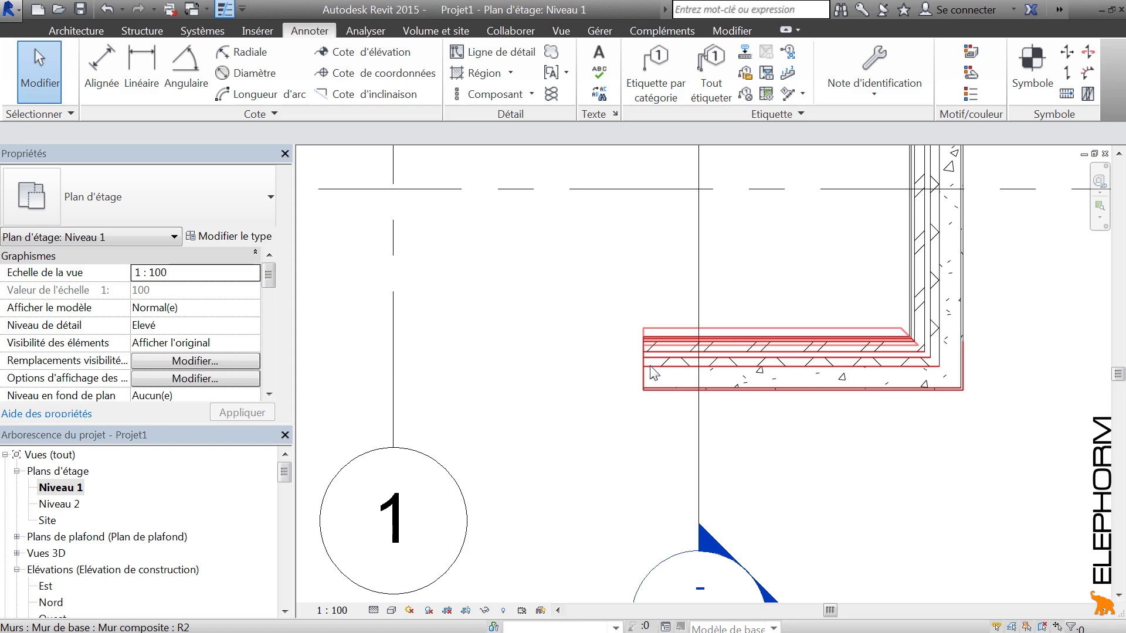
pyautogui.scroll(4, 698, 375)
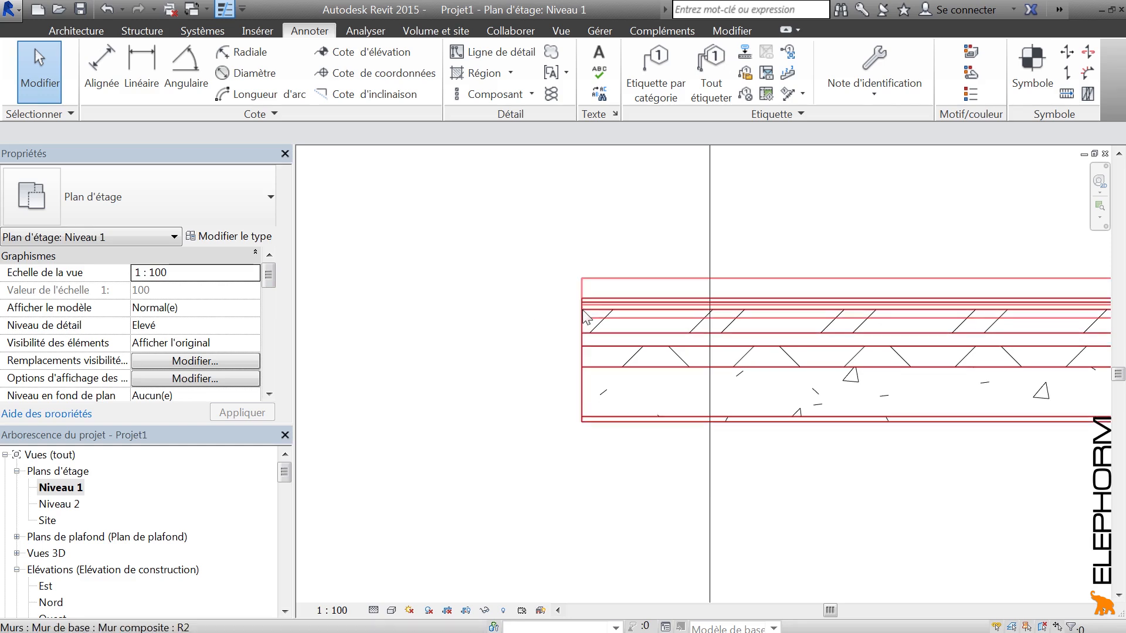
pyautogui.click(594, 321)
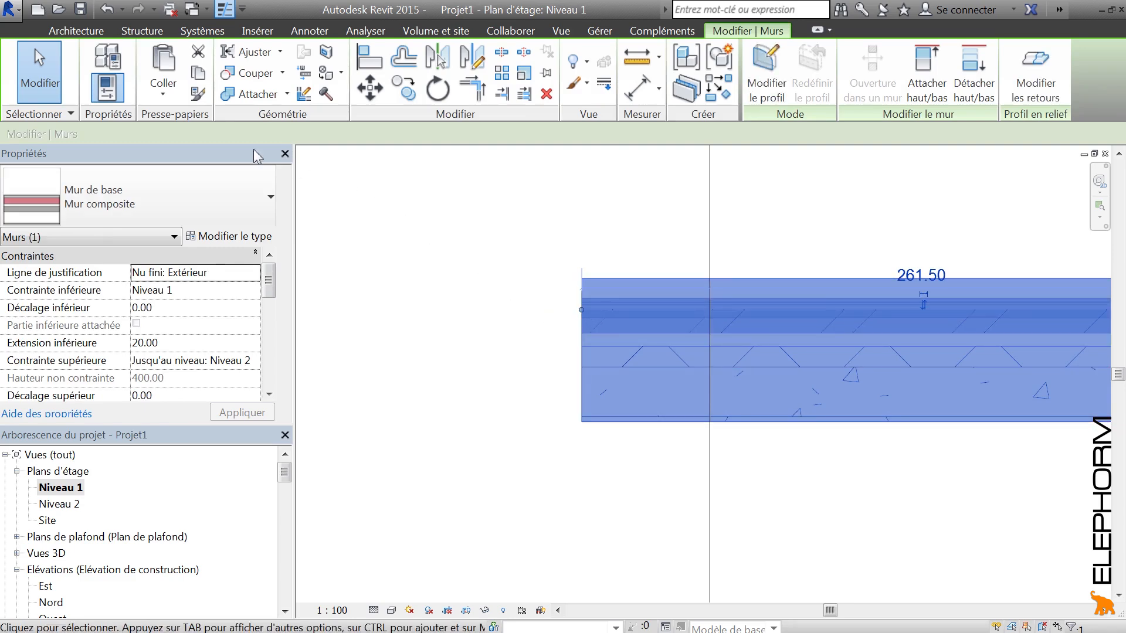
pyautogui.click(397, 255)
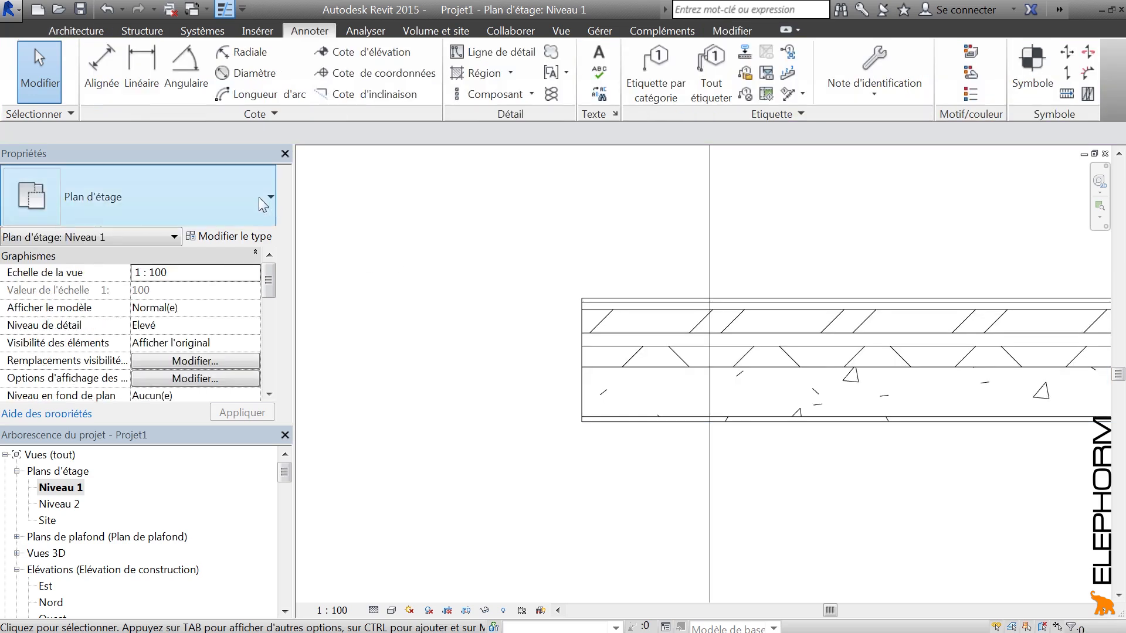
# Draw a semicircular wall of type Mur composite, up to Niveau 2, in the free area east of the existing walls on Niveau 1
pyautogui.click(78, 32)
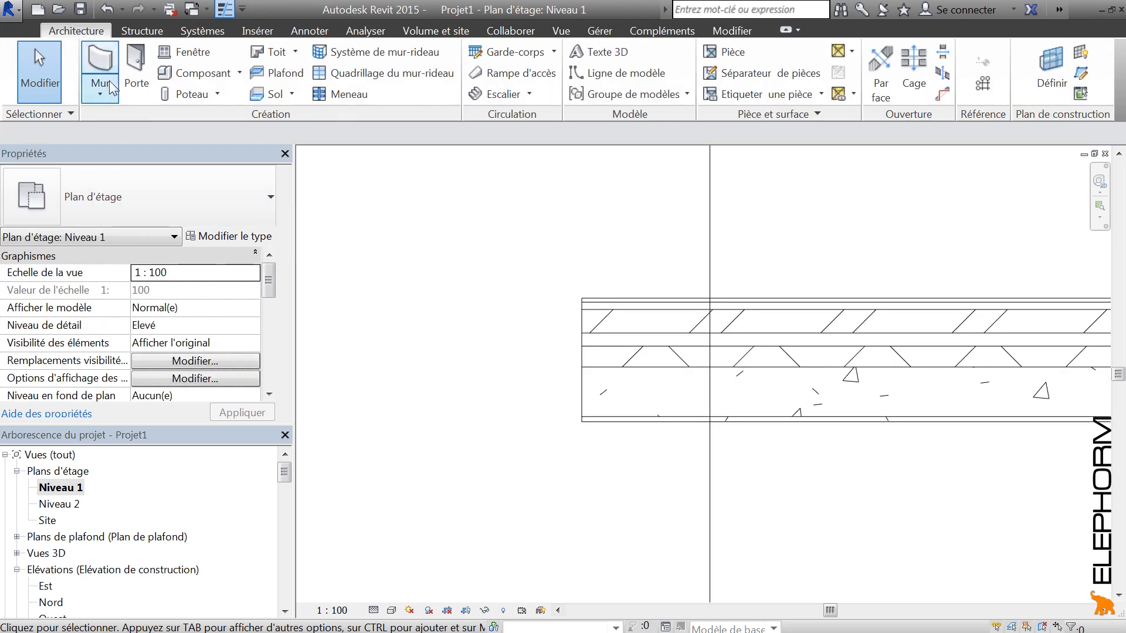
pyautogui.click(111, 62)
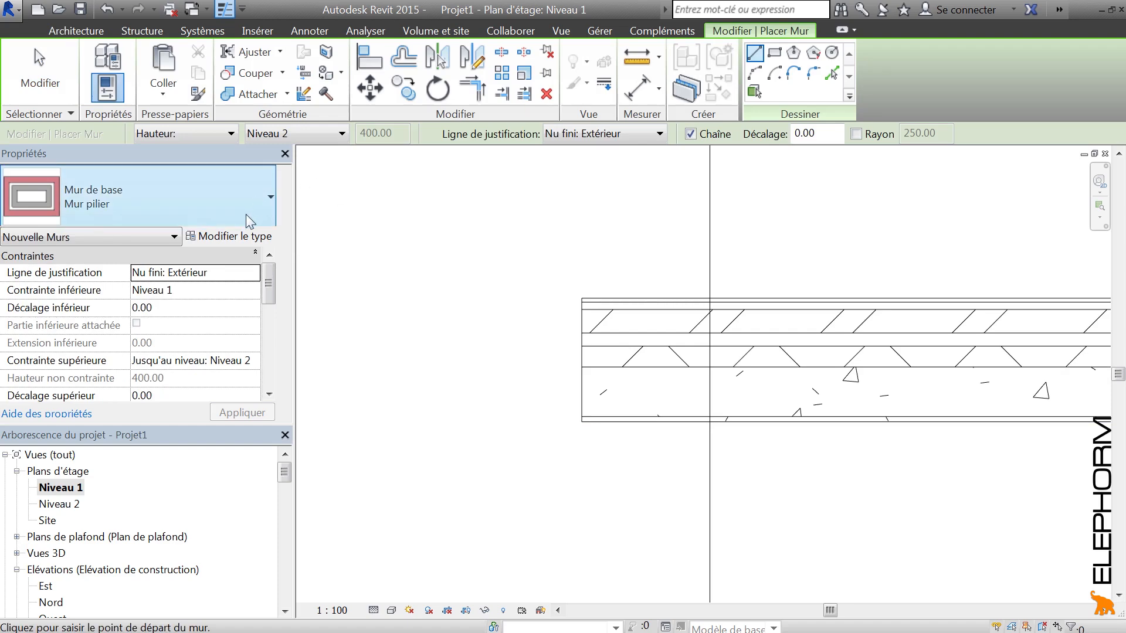
pyautogui.click(265, 200)
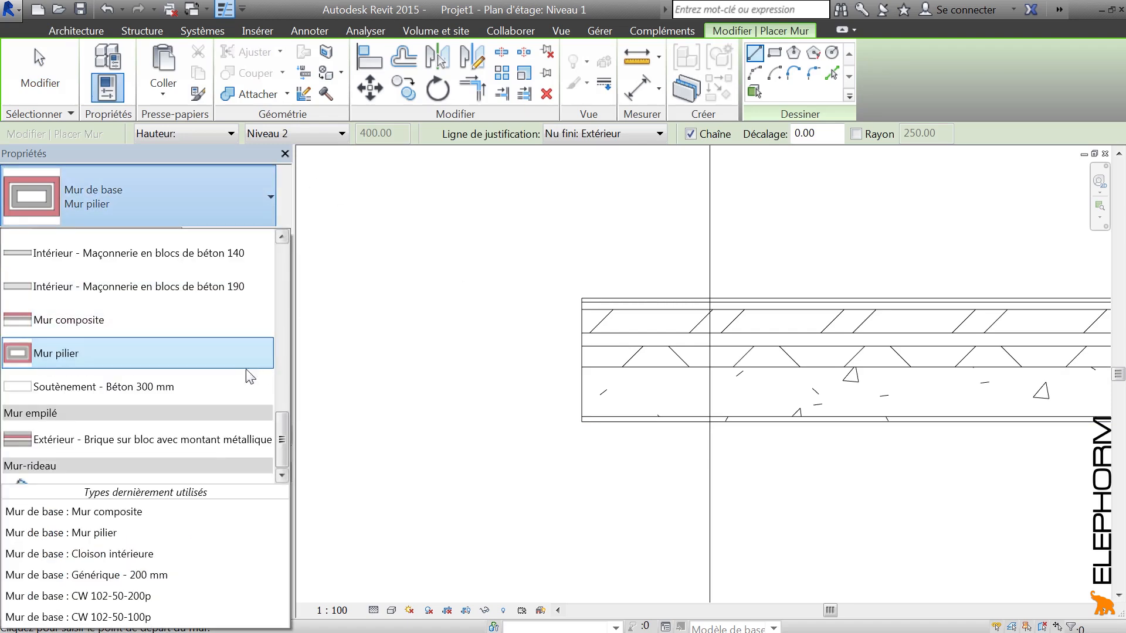
pyautogui.click(136, 321)
pyautogui.scroll(-5, 460, 302)
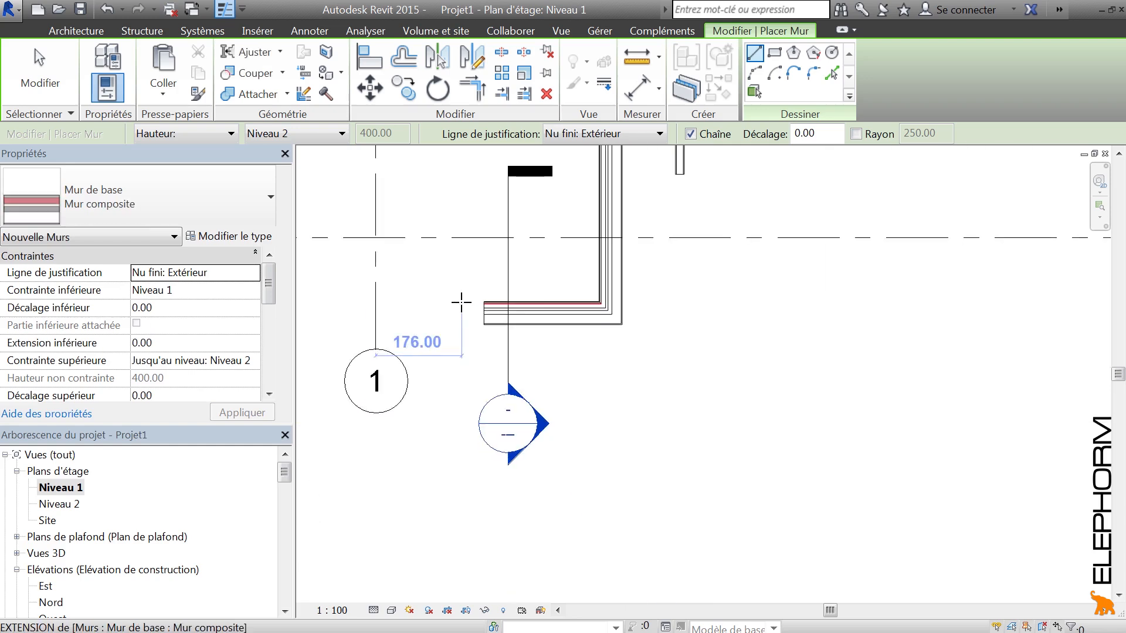
pyautogui.moveTo(568, 256); pyautogui.dragTo(564, 306, button='middle')
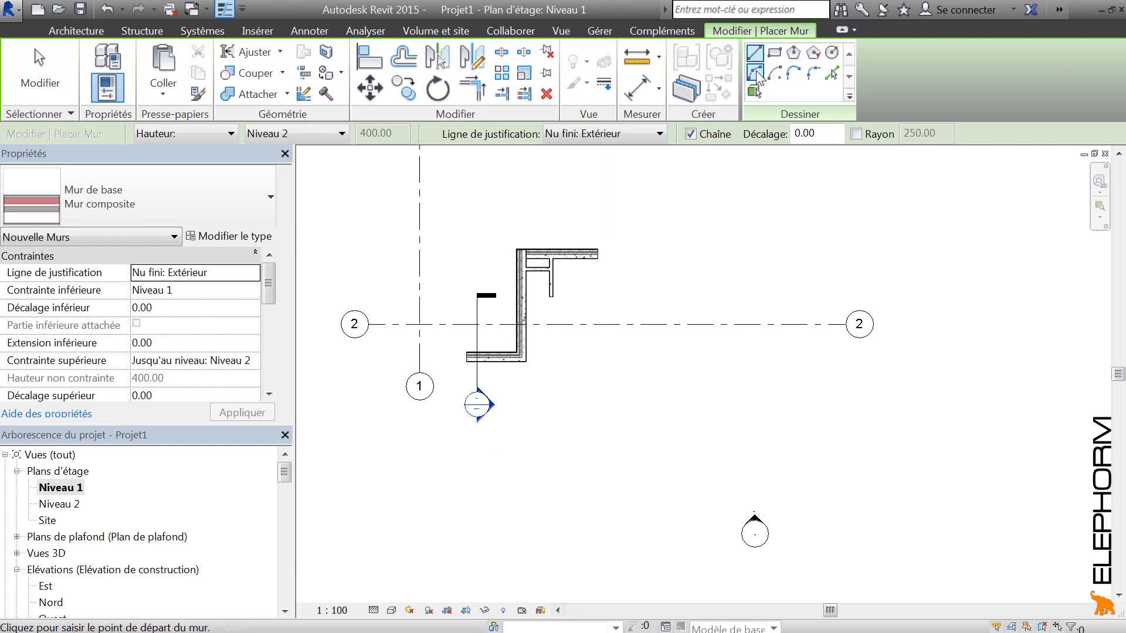
pyautogui.click(757, 76)
pyautogui.click(694, 324)
pyautogui.click(694, 222)
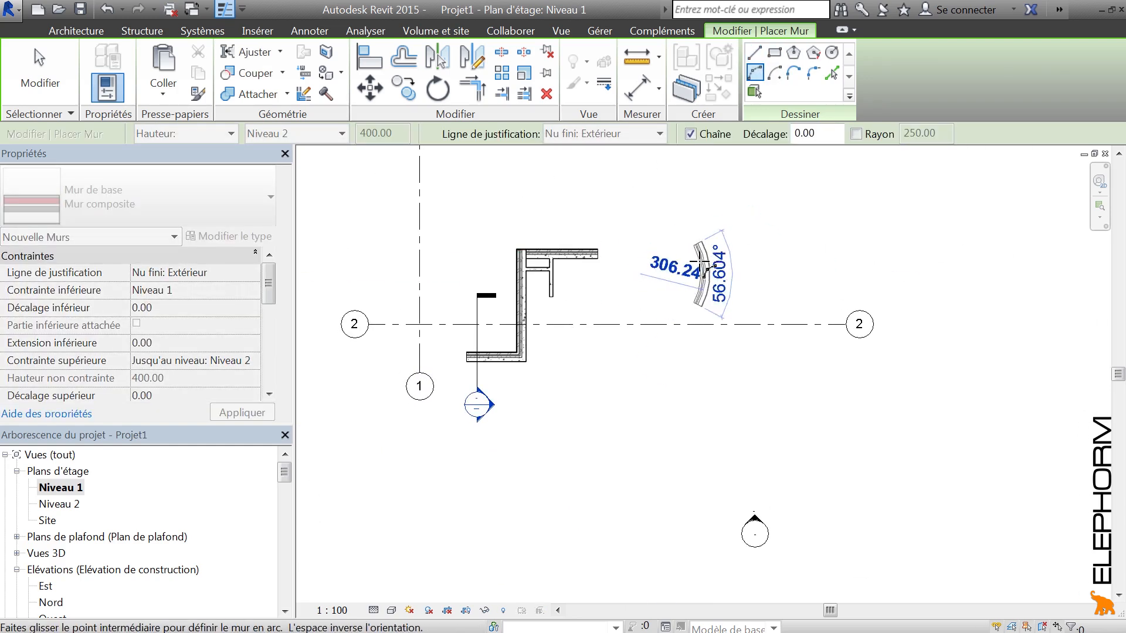
pyautogui.click(668, 260)
# Continue the curved wall from its upper end with four straight Mur composite segments: horizontal, diagonal, vertical and horizontal
pyautogui.click(755, 53)
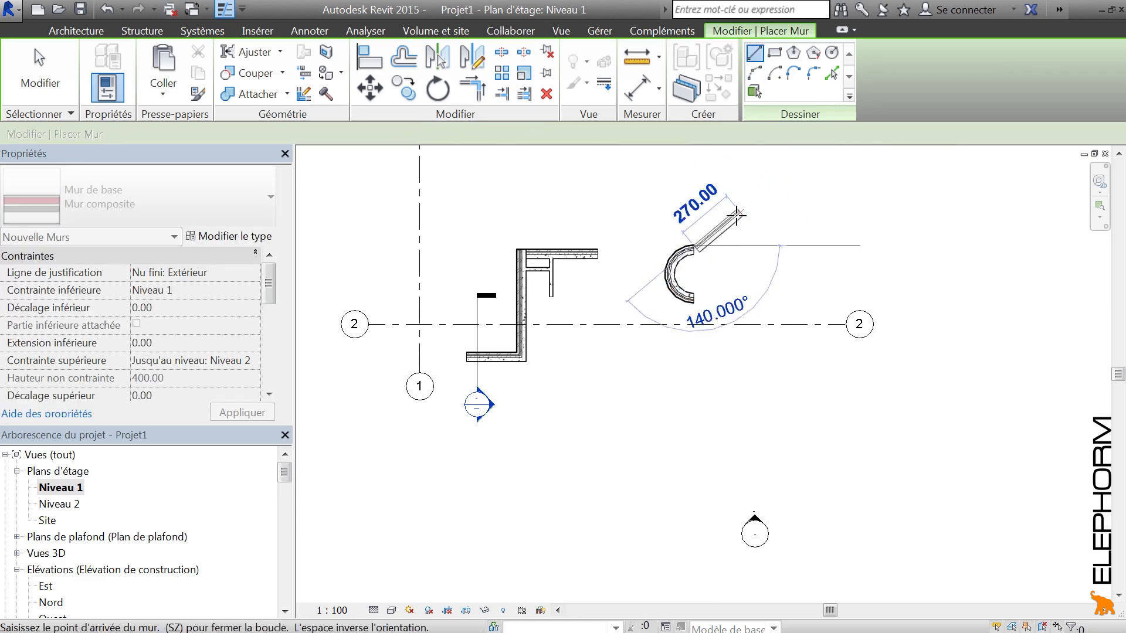
pyautogui.click(730, 250)
pyautogui.click(763, 222)
pyautogui.click(761, 176)
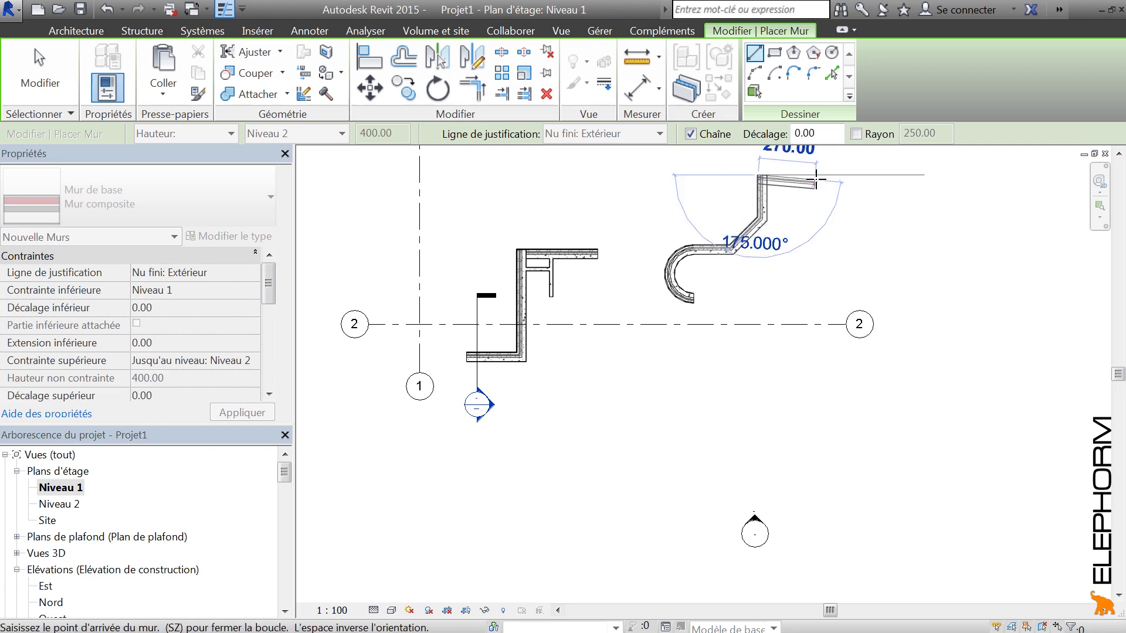
pyautogui.click(814, 177)
pyautogui.press('Escape')
pyautogui.press('Escape')
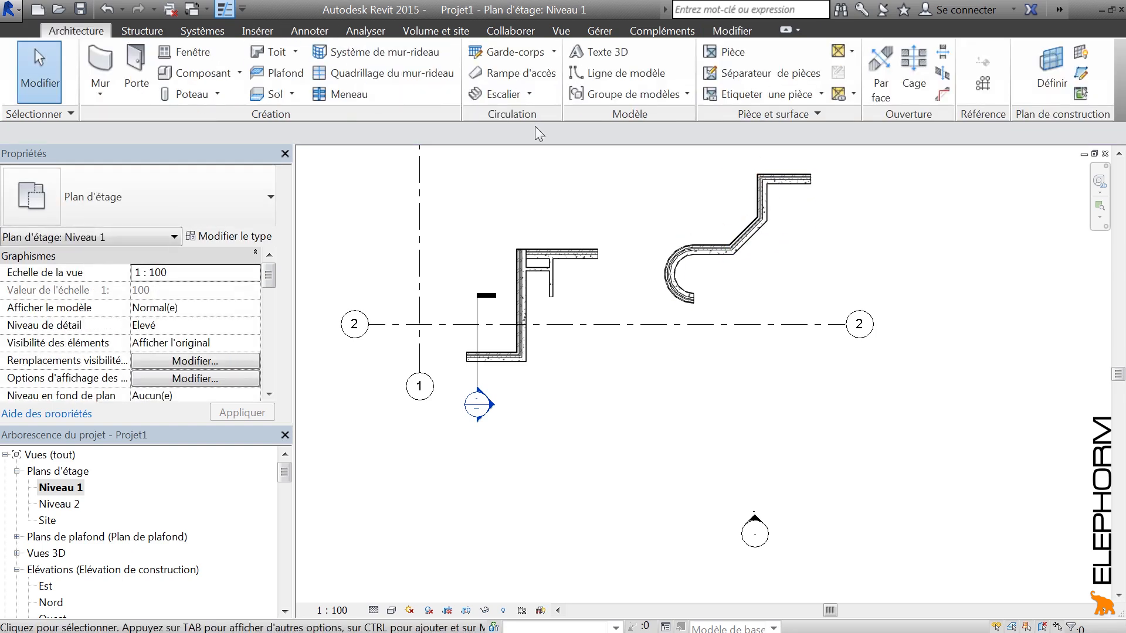
# Examine the aluminium coping and the free ends of the new curved and angled walls in the 3D view
pyautogui.press('3')
pyautogui.press('d')
pyautogui.moveTo(926, 337); pyautogui.dragTo(733, 318, button='middle')
pyautogui.scroll(5, 734, 319)
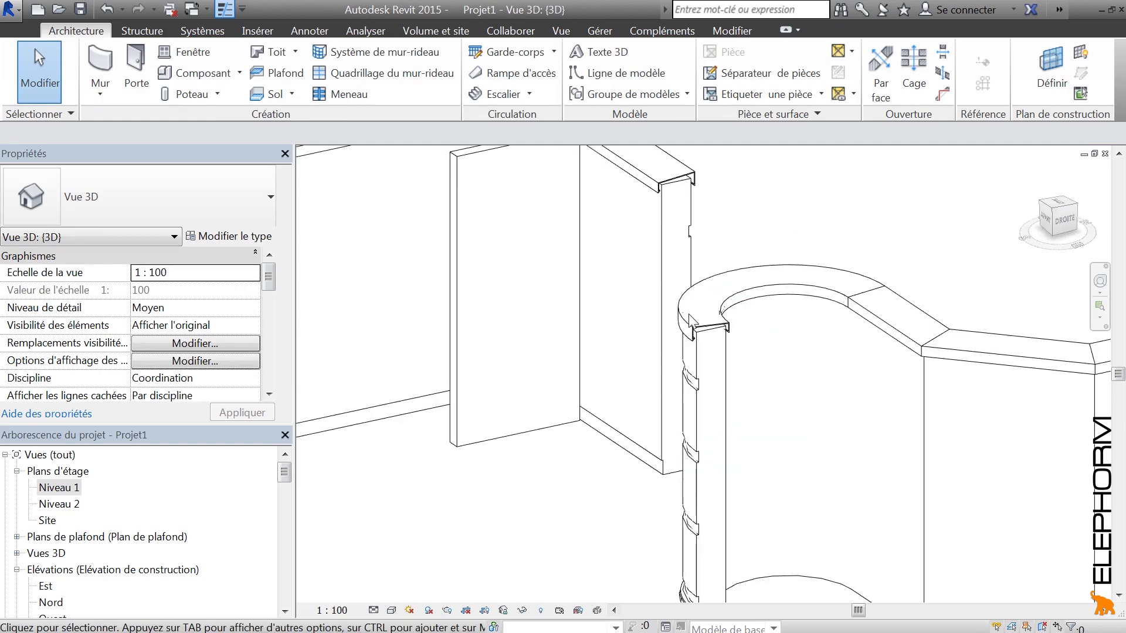
pyautogui.scroll(-3, 593, 352)
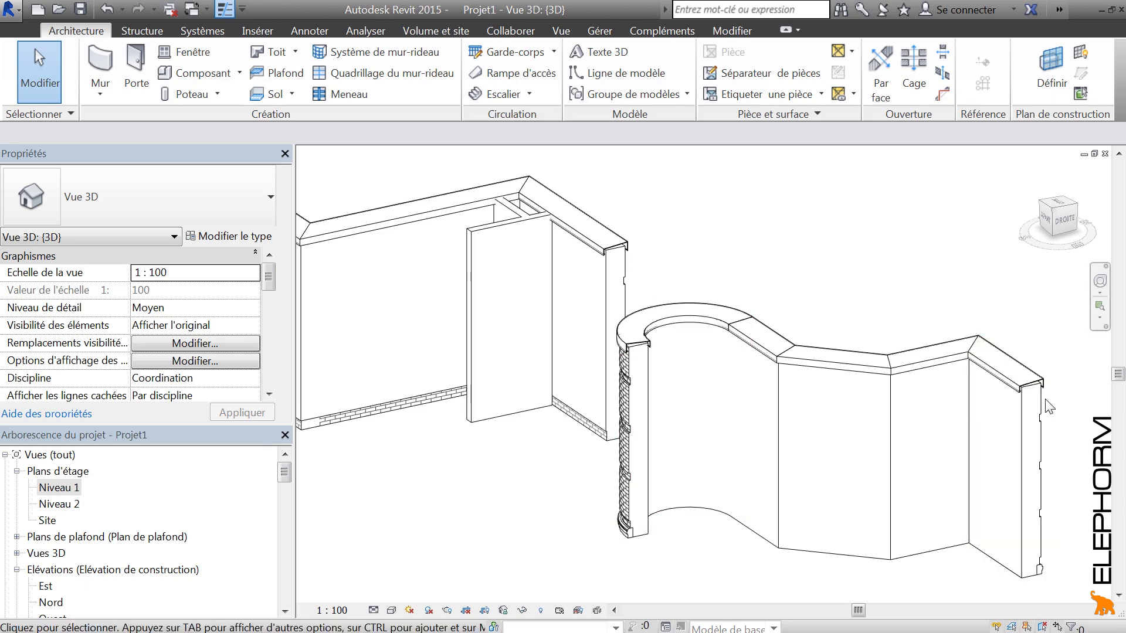
pyautogui.scroll(4, 1035, 378)
pyautogui.scroll(-5, 745, 416)
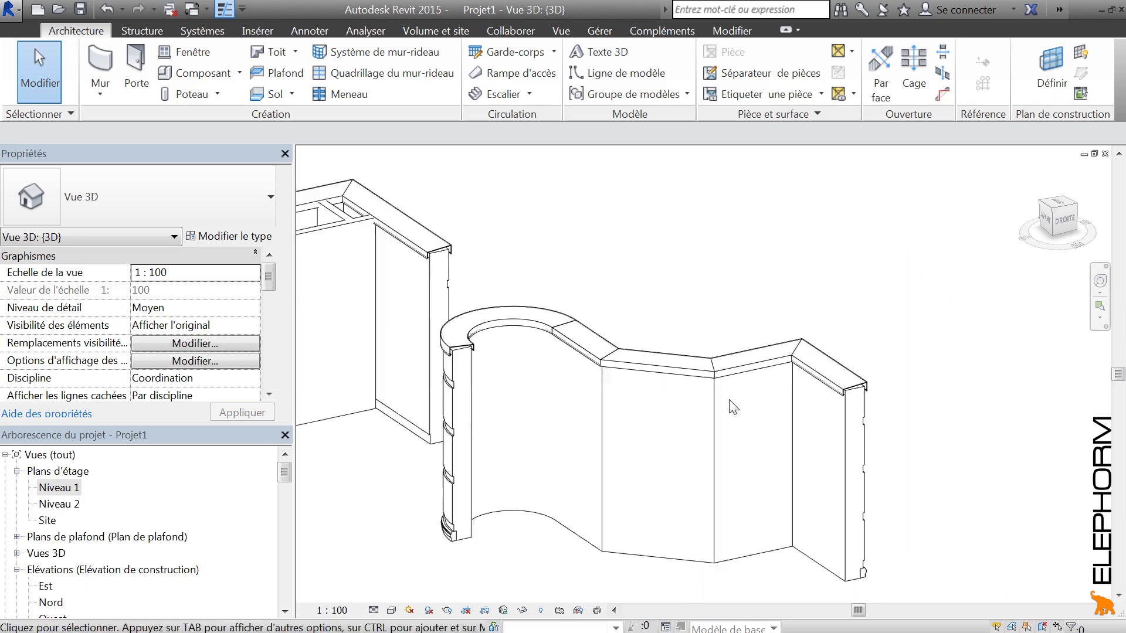
# Turn the 3D view to the brick side of the new walls and set its visual style to Ombré
pyautogui.keyDown('shift'); pyautogui.moveTo(745, 416); pyautogui.dragTo(646, 495, button='middle'); pyautogui.keyUp('shift')
pyautogui.scroll(3, 466, 550)
pyautogui.click(391, 611)
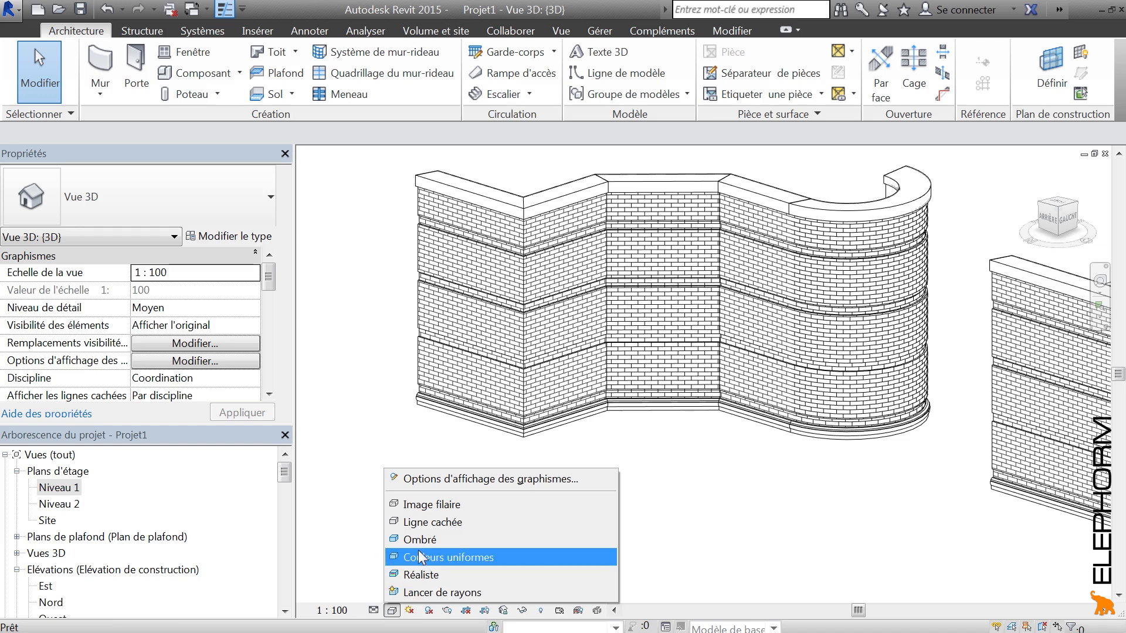
pyautogui.click(418, 550)
pyautogui.keyDown('shift'); pyautogui.moveTo(816, 463); pyautogui.dragTo(800, 488, button='middle'); pyautogui.keyUp('shift')
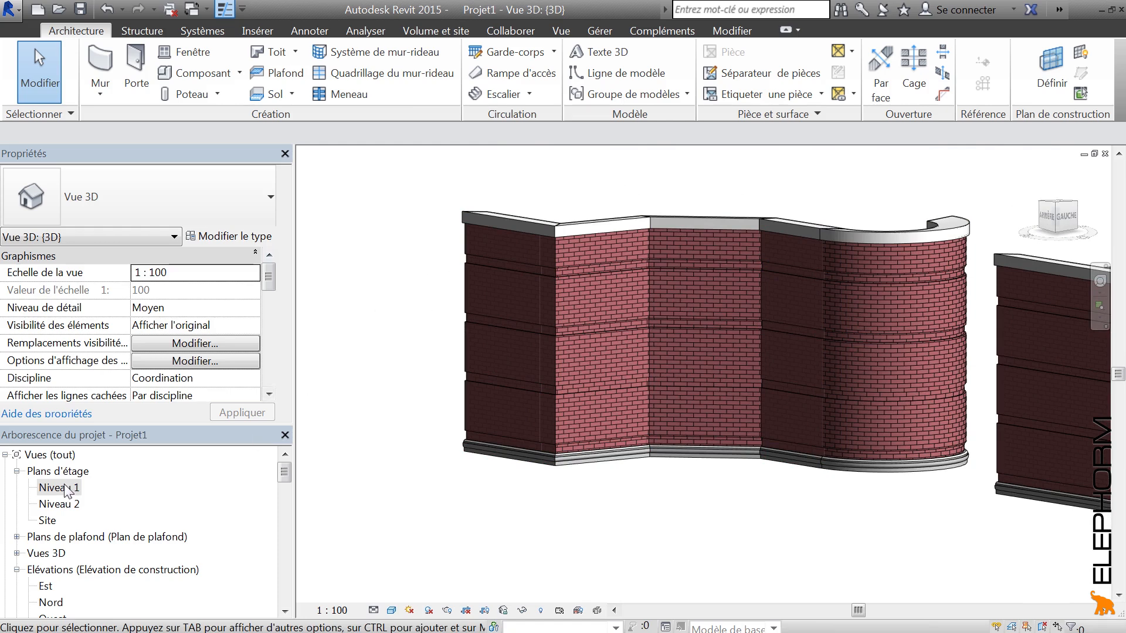
# Create a new family from the Profil métrique template
pyautogui.click(13, 19)
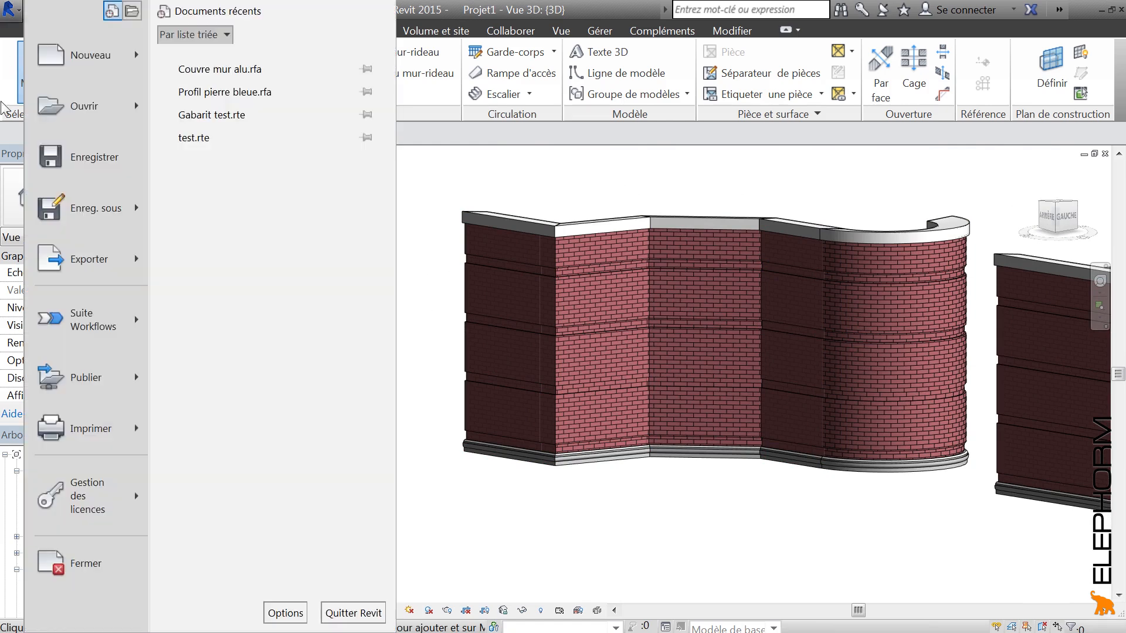
pyautogui.moveTo(88, 54)
pyautogui.click(276, 114)
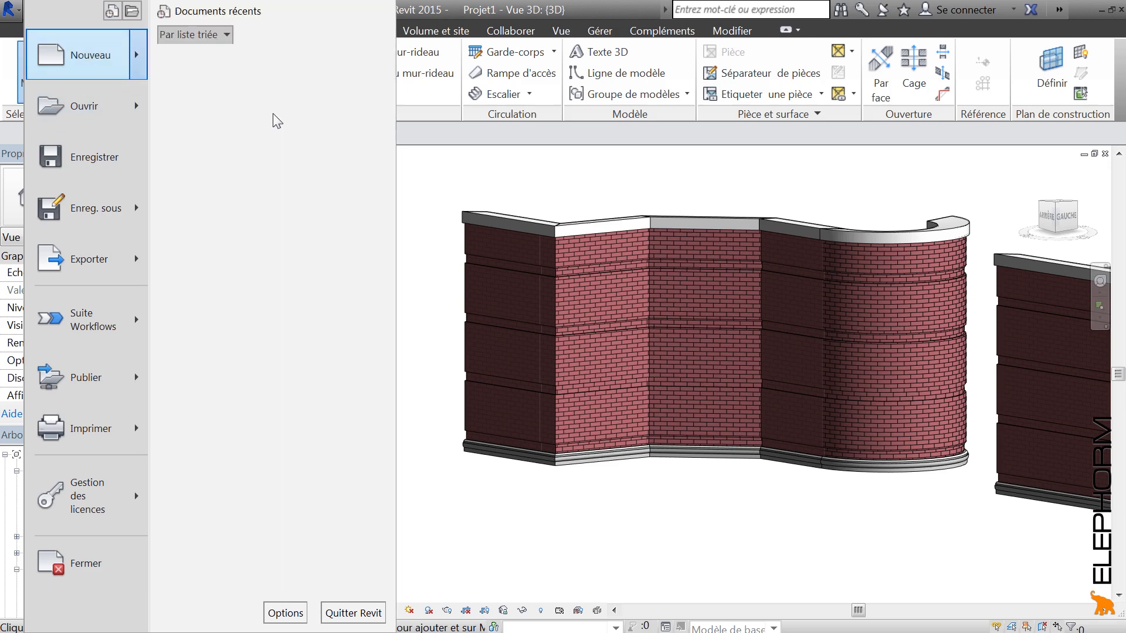
pyautogui.moveTo(742, 199); pyautogui.dragTo(743, 364)
pyautogui.click(411, 346)
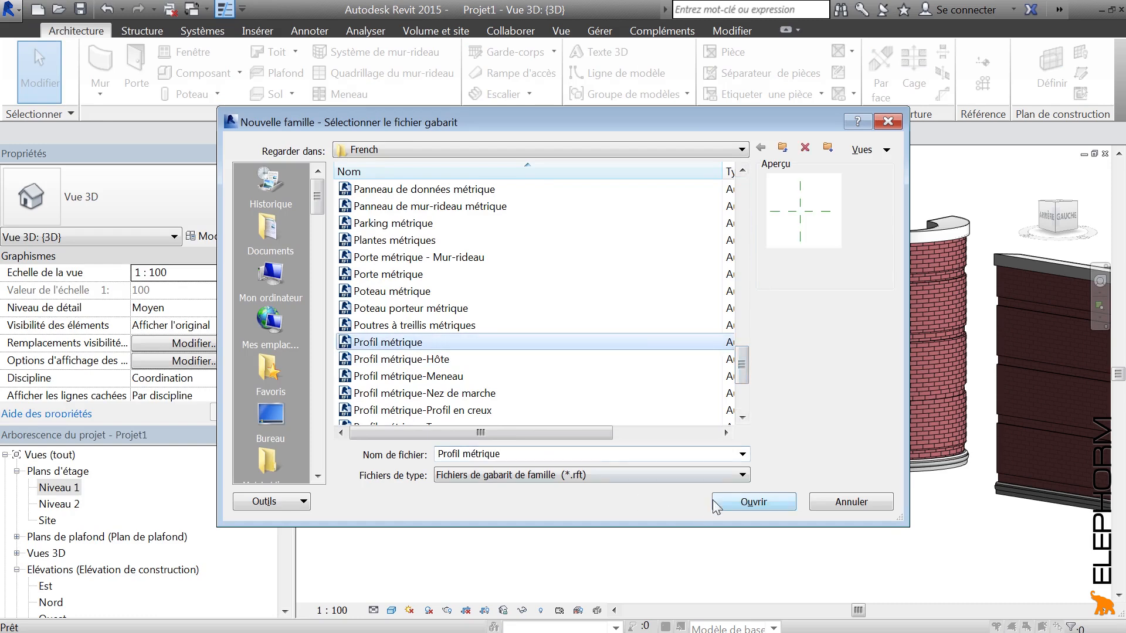
pyautogui.click(754, 503)
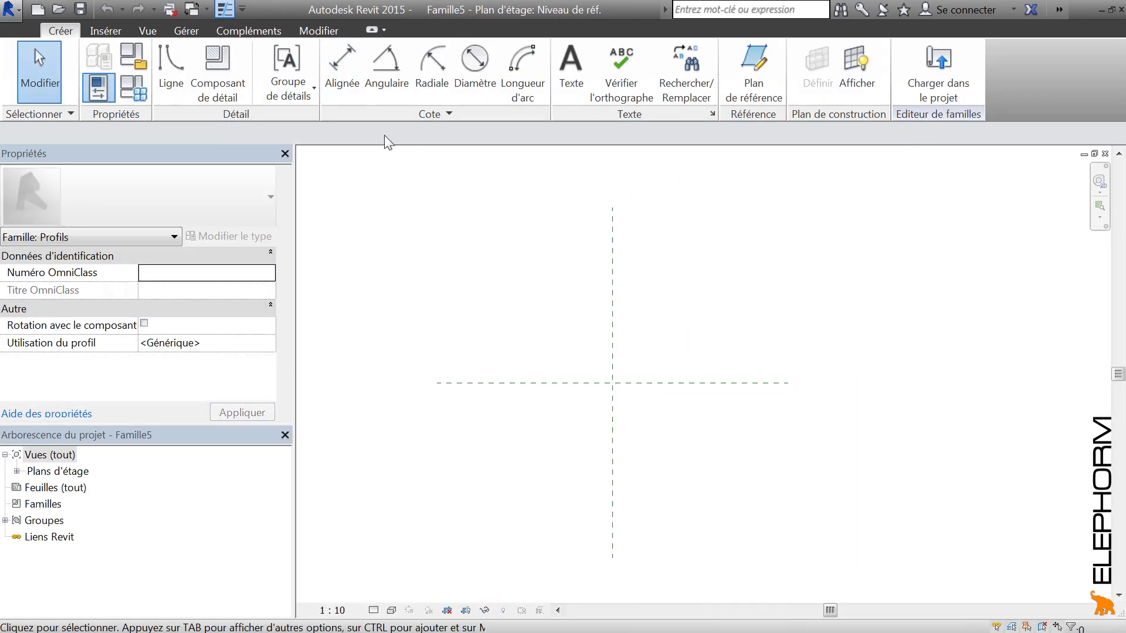
# Draw a closed L-shaped profile from the reference plane intersection, 10 mm thick, with a 100 mm vertical leg and a horizontal leg about 225 mm long
pyautogui.click(171, 71)
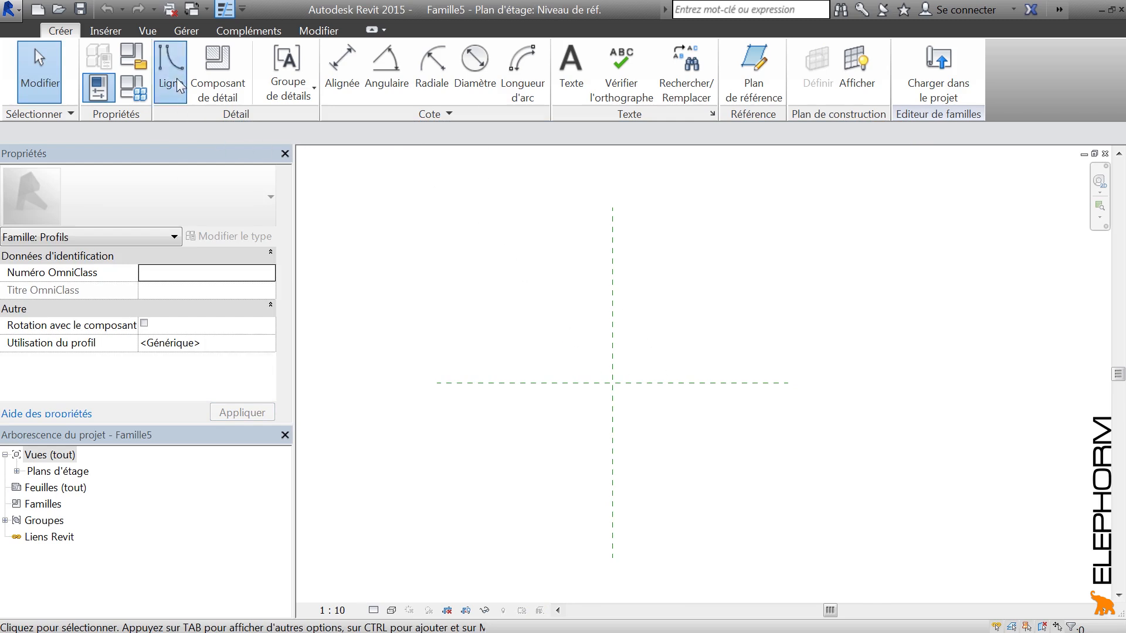
pyautogui.moveTo(646, 404); pyautogui.dragTo(576, 381, button='middle')
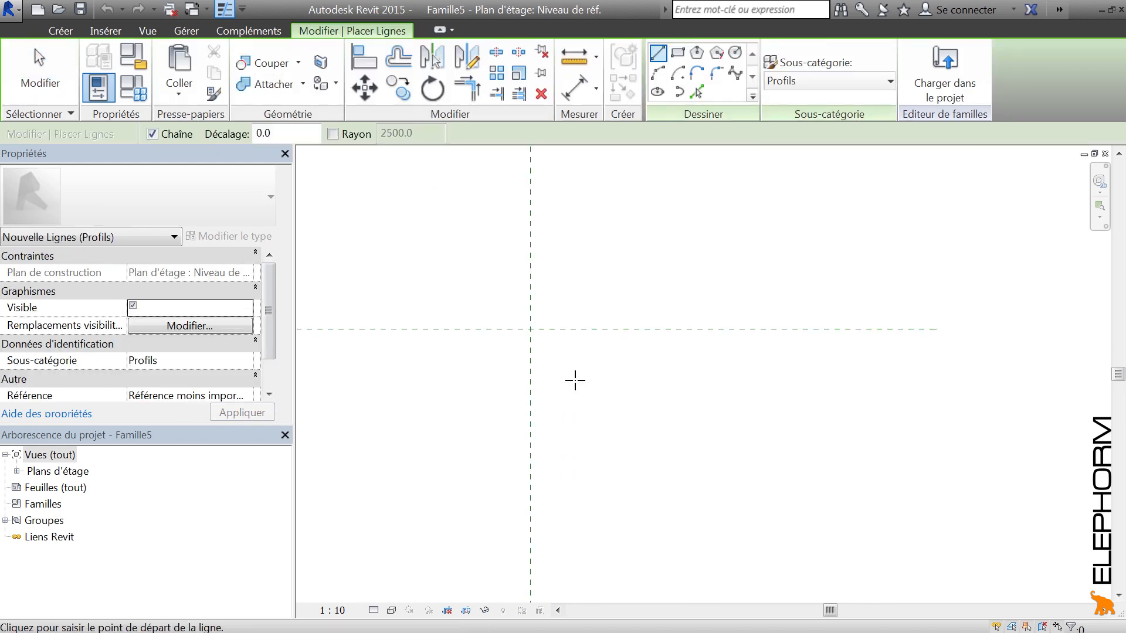
pyautogui.click(530, 329)
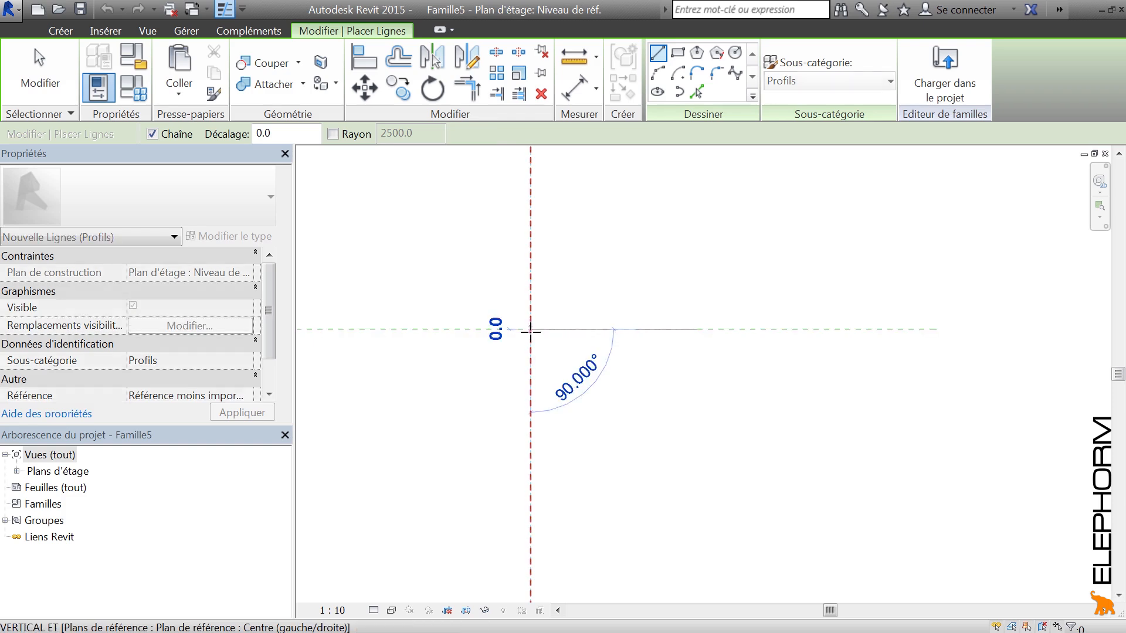
pyautogui.click(530, 397)
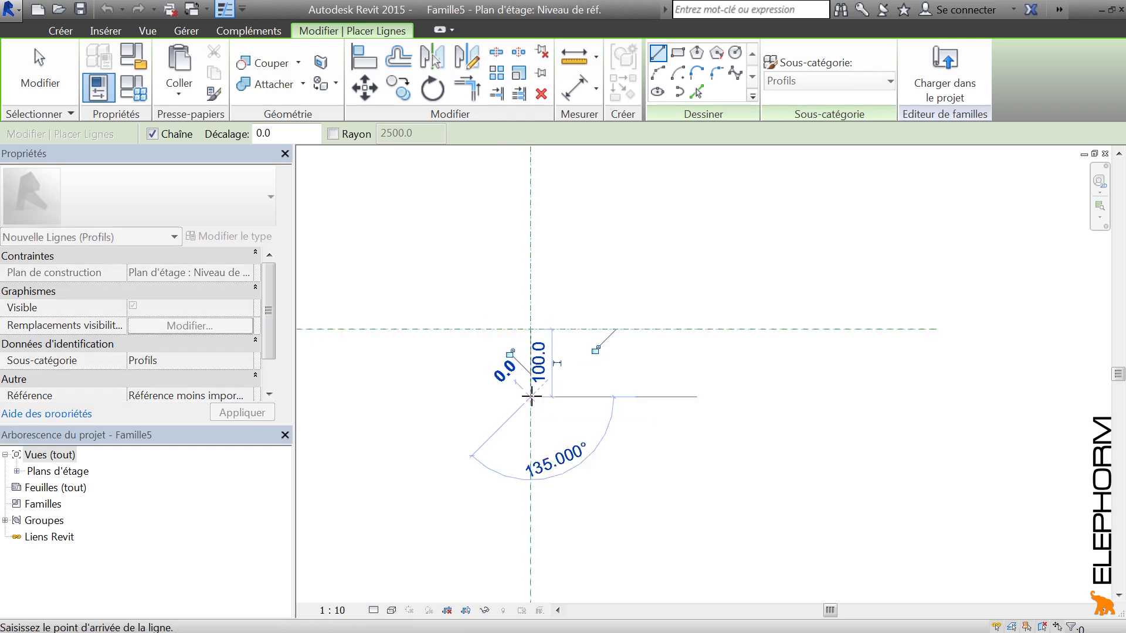
pyautogui.click(537, 336)
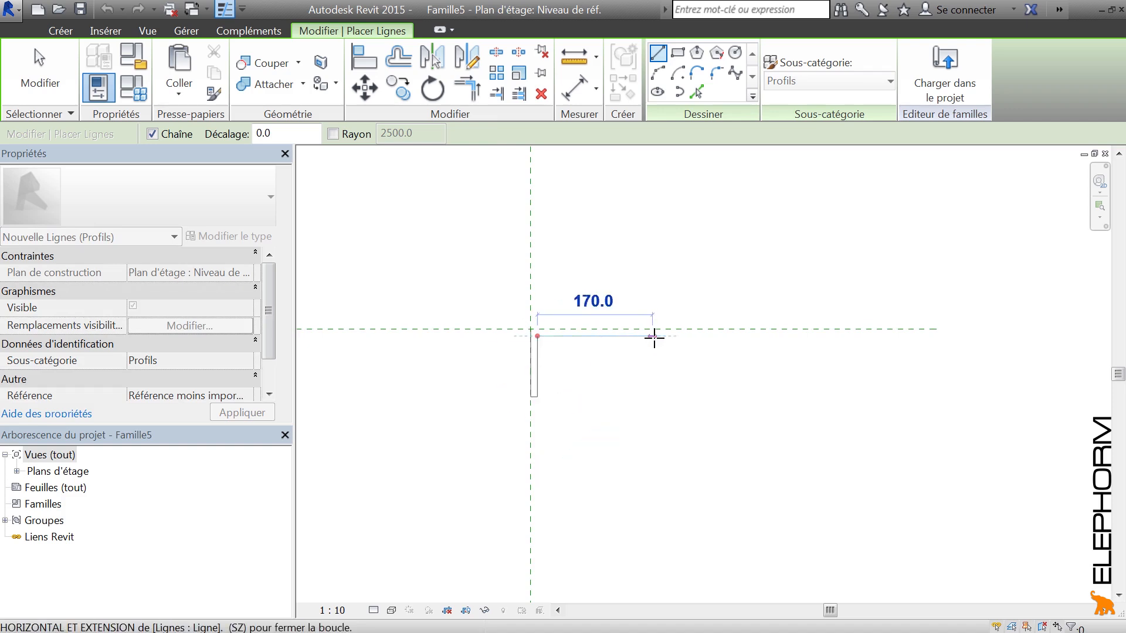
pyautogui.click(683, 335)
pyautogui.click(683, 329)
pyautogui.click(530, 329)
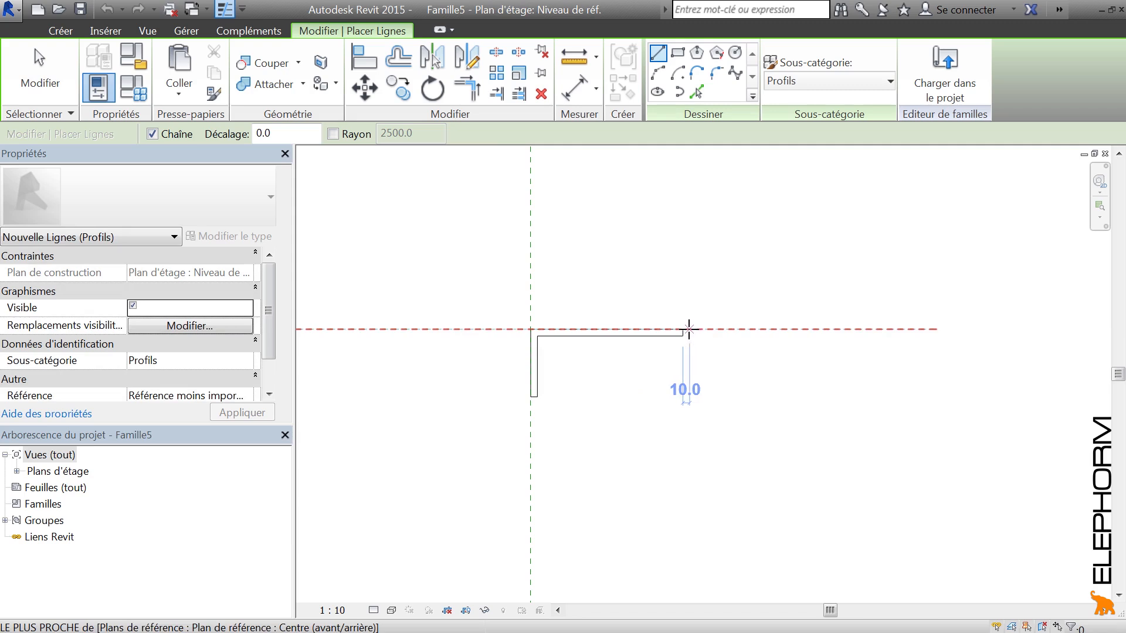
# Draw a separate closed rectangle 200 mm long and 10 mm high along the horizontal reference plane, 10 mm beyond the L-shaped profile
pyautogui.click(689, 329)
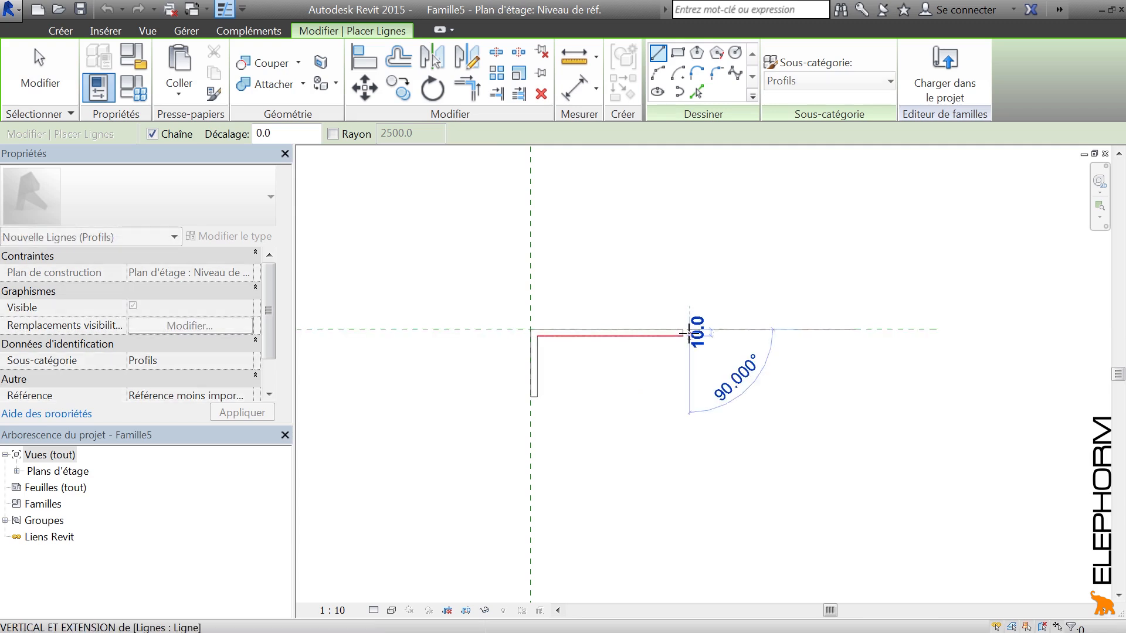
pyautogui.click(826, 330)
pyautogui.click(826, 330)
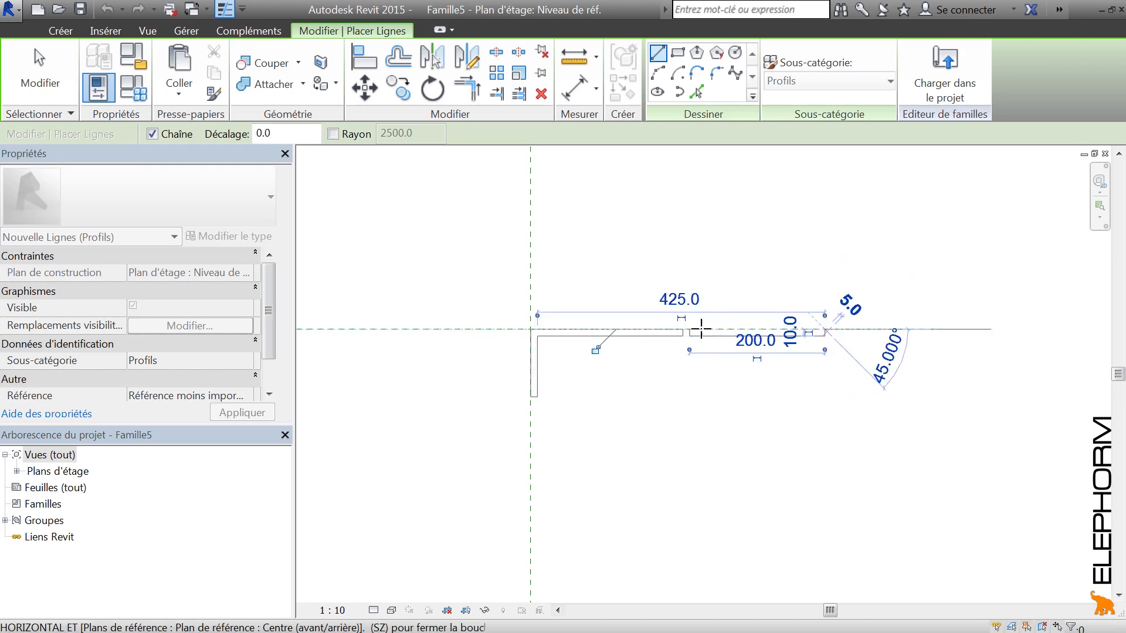
pyautogui.click(689, 330)
pyautogui.press('Escape')
pyautogui.press('Escape')
# Copy the separate 200 mm rectangle 210 mm further along the horizontal reference plane, away from the L-shaped profile
pyautogui.scroll(-2, 683, 324)
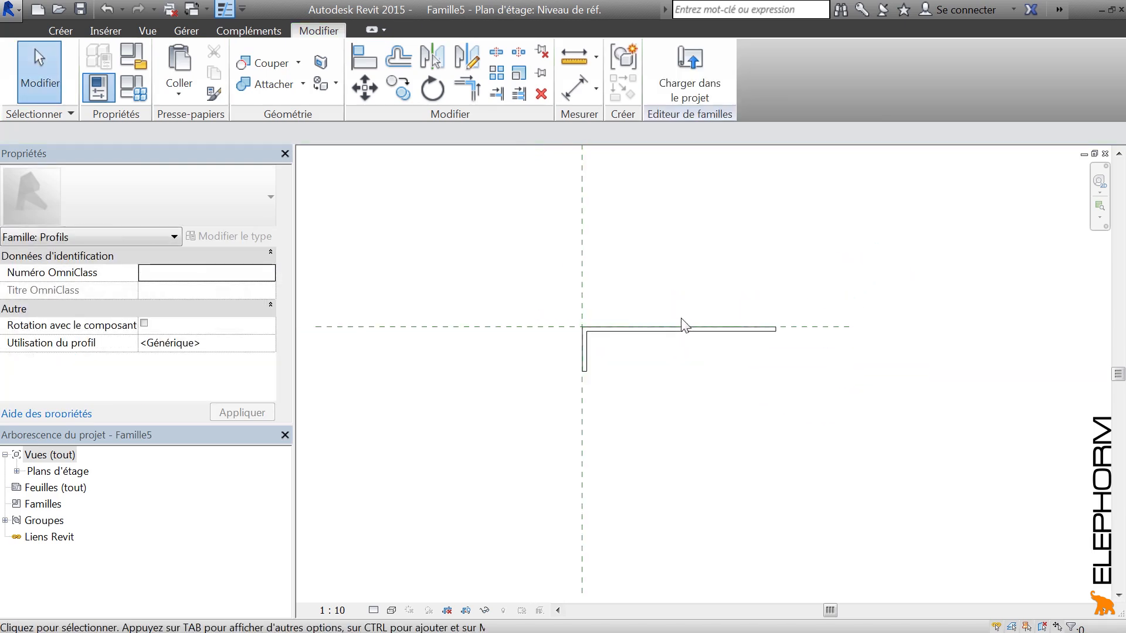
pyautogui.moveTo(717, 258); pyautogui.dragTo(606, 322, button='middle')
pyautogui.moveTo(567, 373); pyautogui.dragTo(709, 435)
pyautogui.click(329, 115)
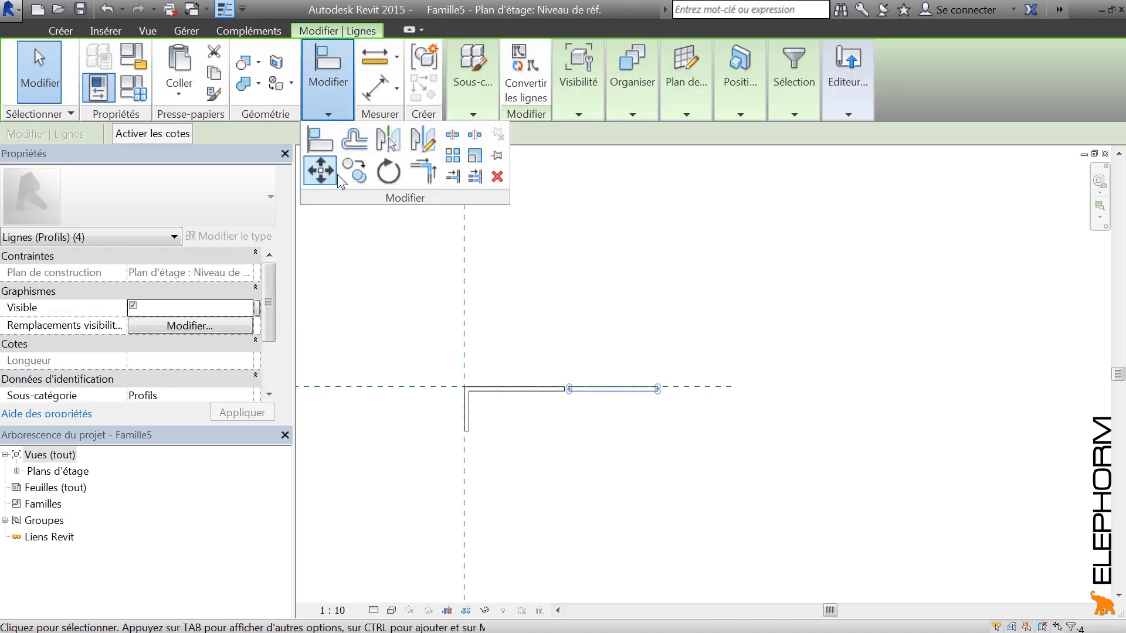
pyautogui.click(320, 171)
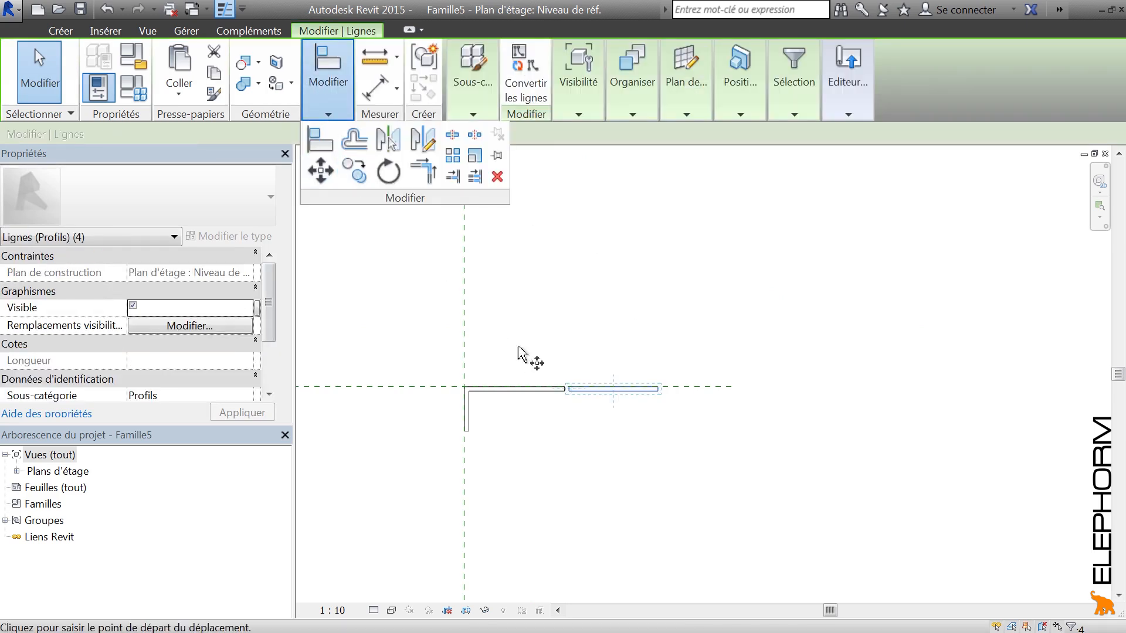
pyautogui.click(564, 388)
pyautogui.click(660, 387)
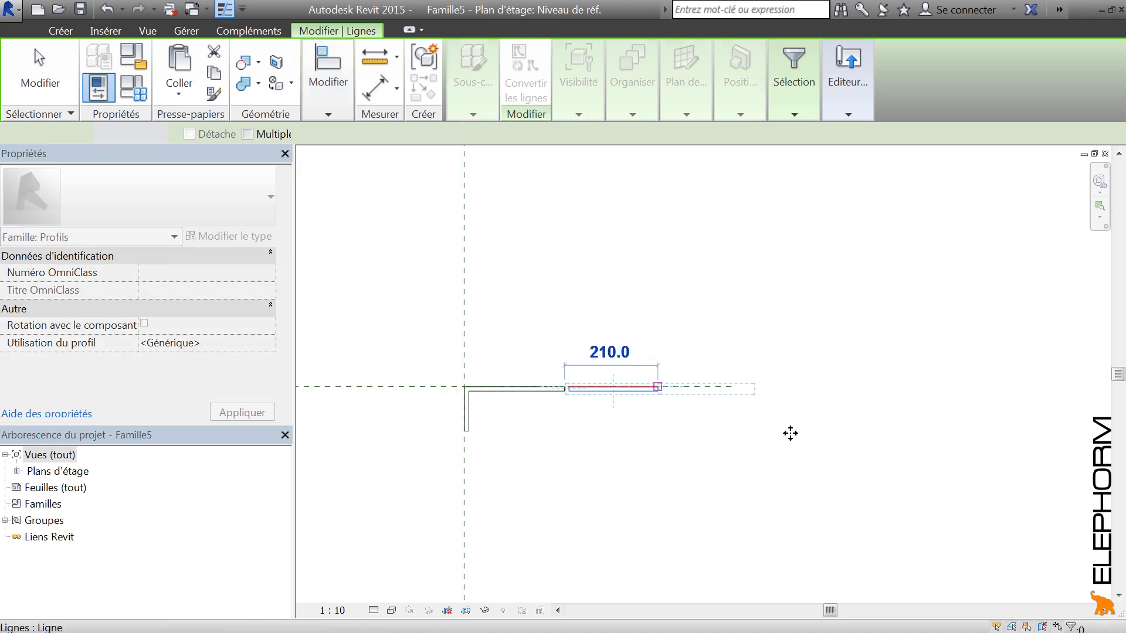
pyautogui.click(764, 394)
# Draw an upright 10 mm wide outline just beyond the last rectangle, starting about 57 mm above the reference plane and continuing below it
pyautogui.scroll(5, 764, 393)
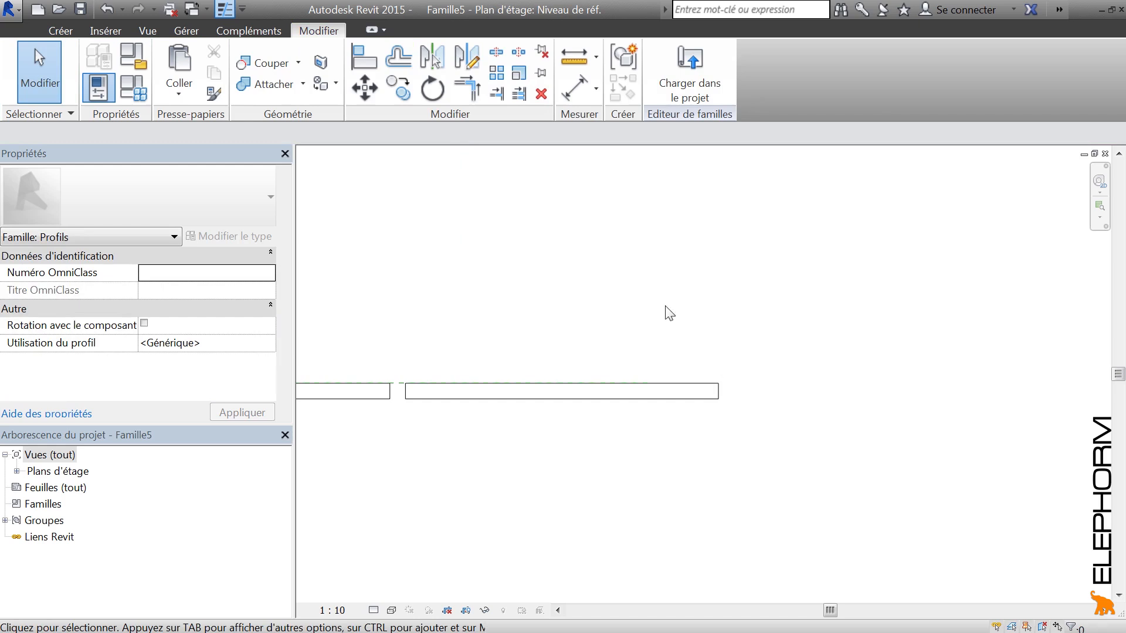
pyautogui.click(60, 31)
pyautogui.click(171, 70)
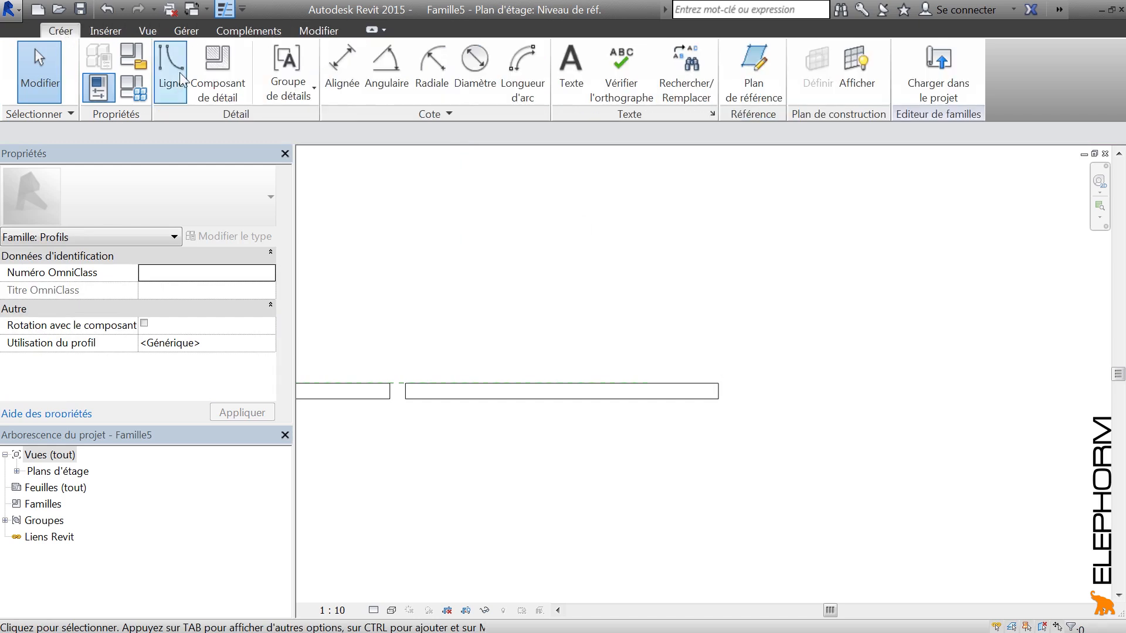
pyautogui.click(734, 383)
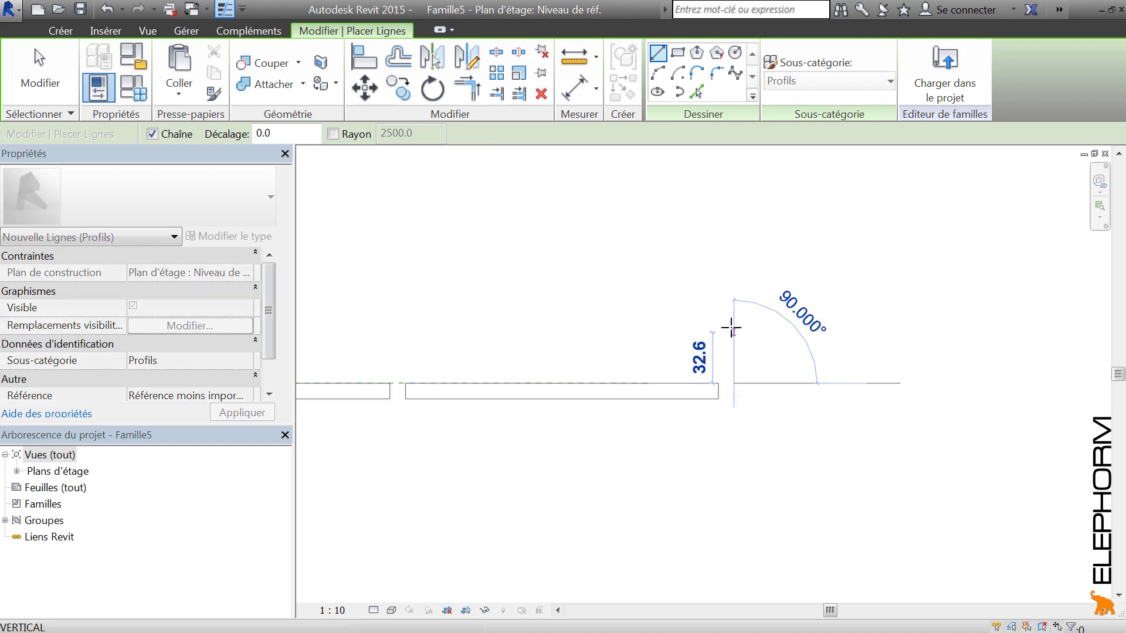
pyautogui.click(733, 294)
pyautogui.click(749, 293)
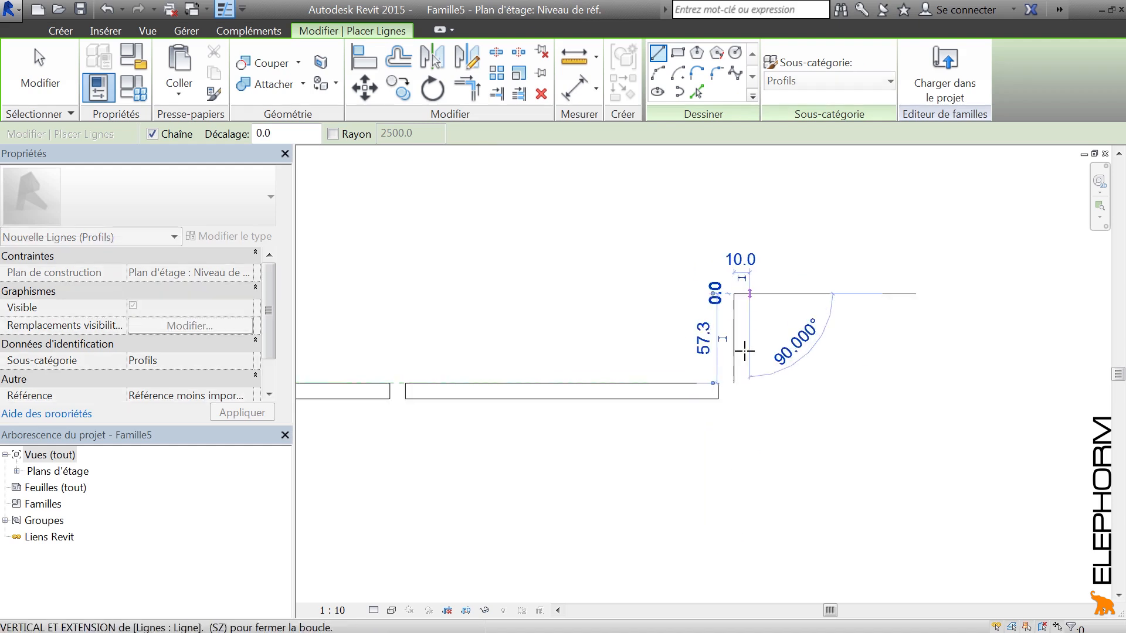
pyautogui.click(750, 481)
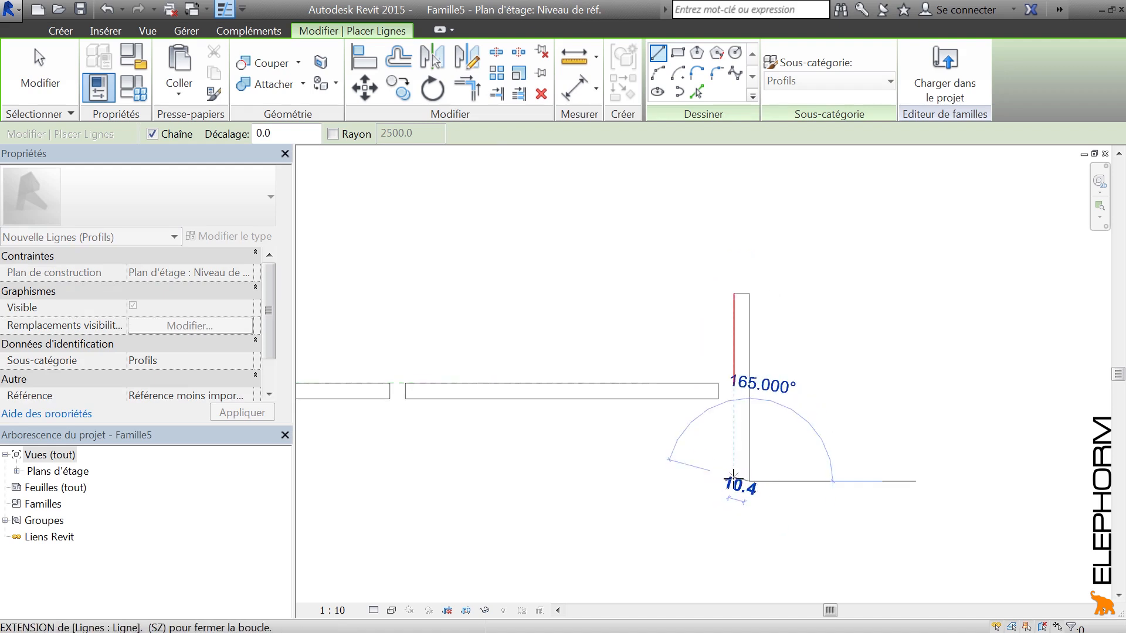
pyautogui.click(733, 481)
# Close the upright outline's open lower corner by trimming and extending its bottom line and short vertical side to meet
pyautogui.click(473, 95)
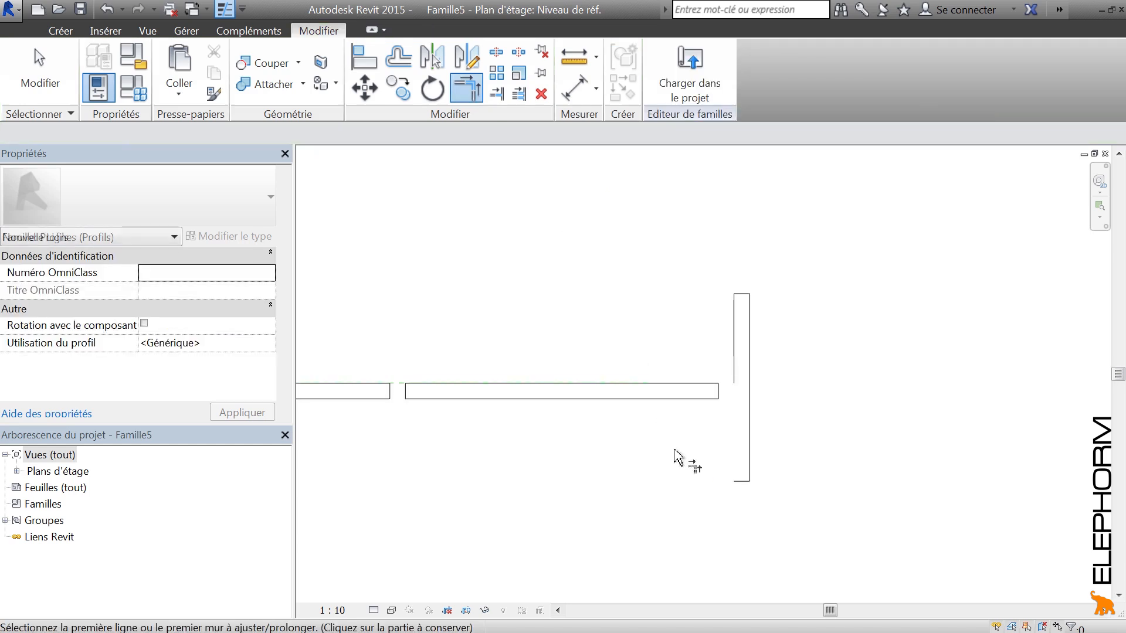
pyautogui.click(742, 481)
pyautogui.click(735, 387)
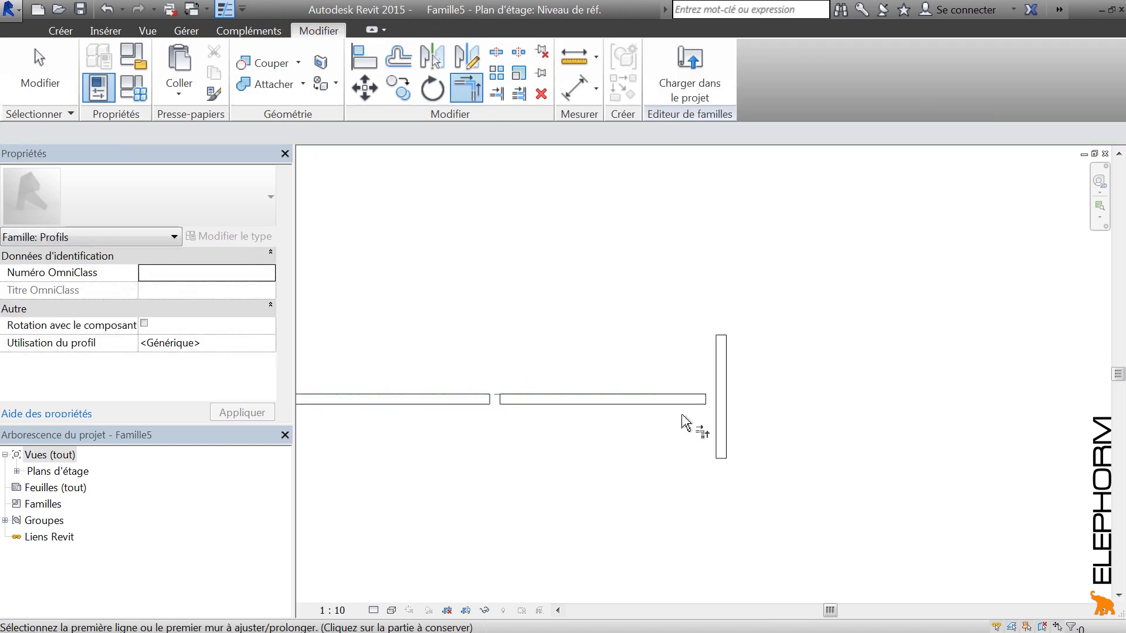
pyautogui.scroll(-3, 508, 359)
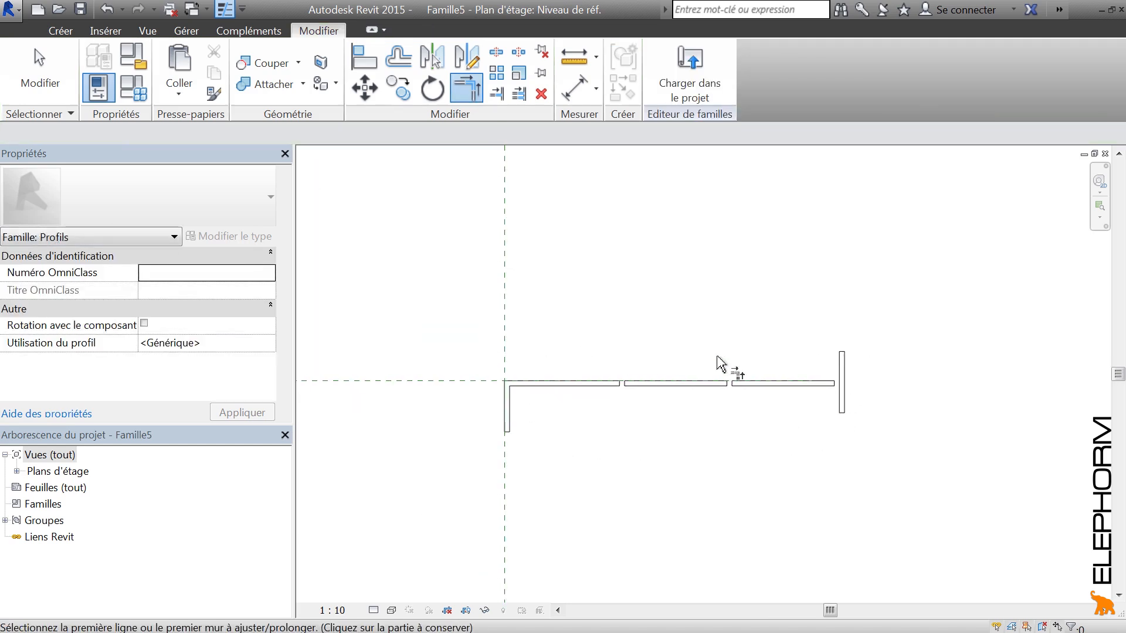
pyautogui.press('Escape')
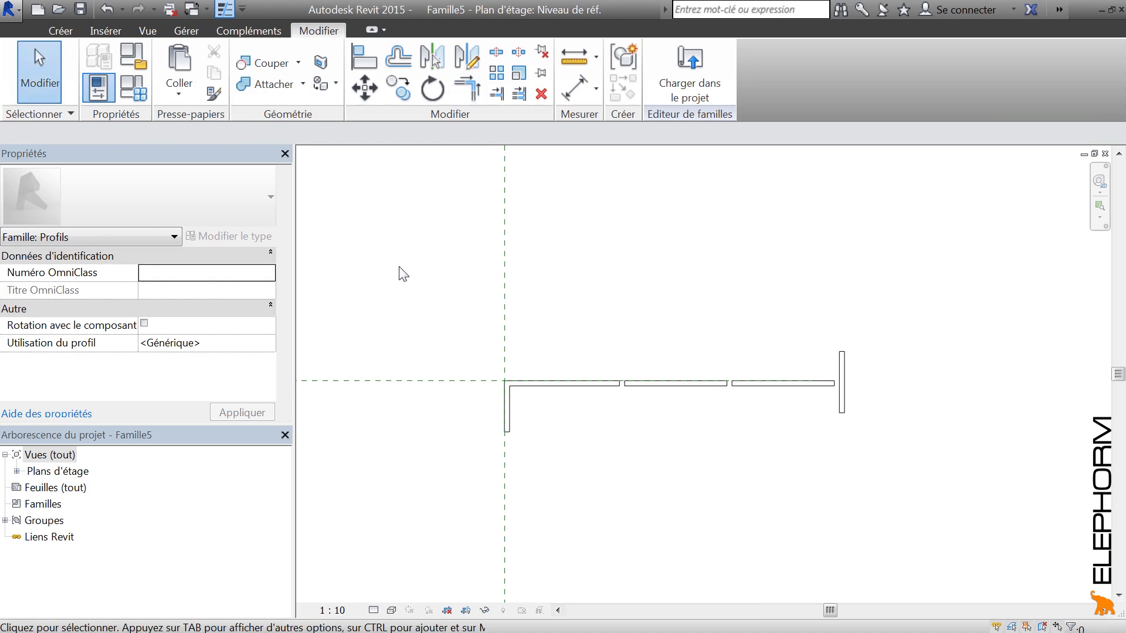
# Save the profile family as Coursive and load it into Projet1
pyautogui.click(80, 10)
pyautogui.write('Coursive')
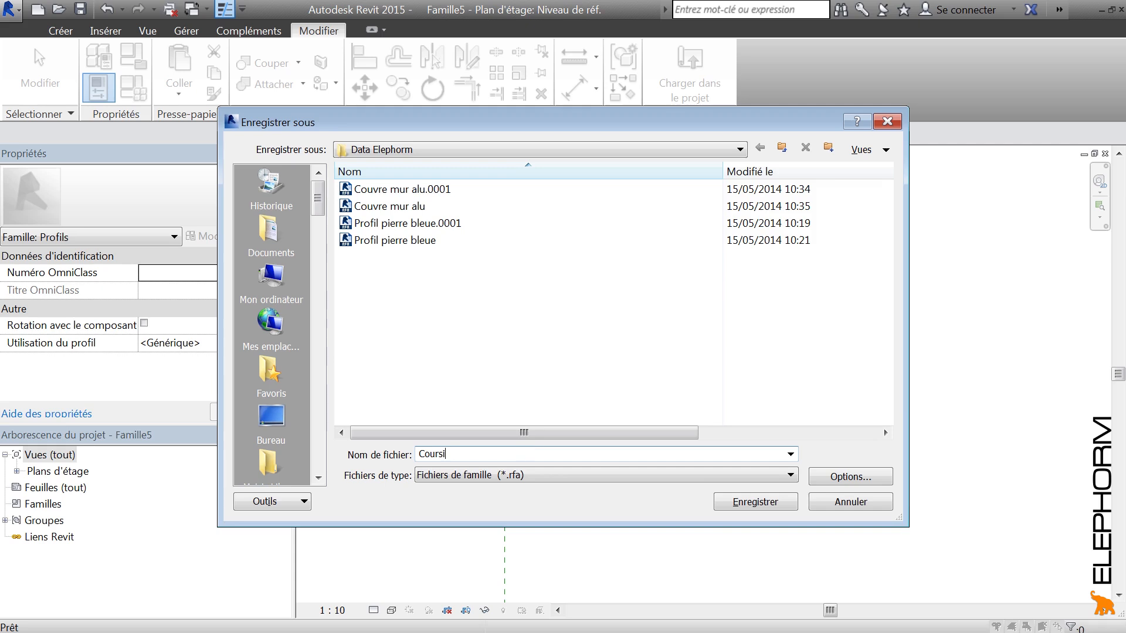
pyautogui.click(783, 505)
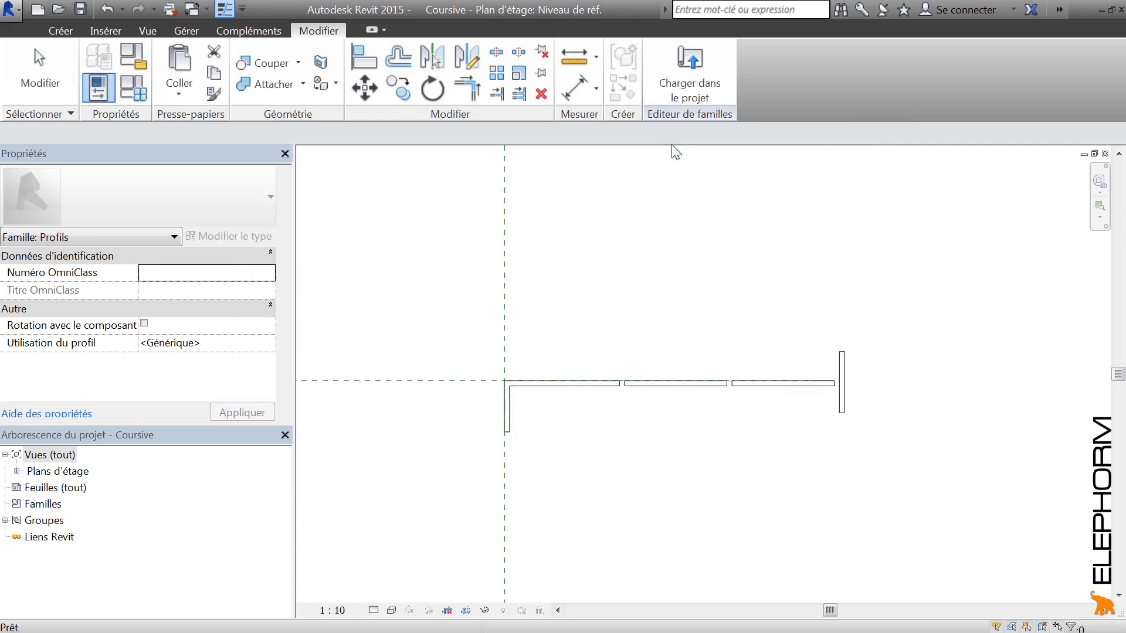
pyautogui.click(689, 76)
pyautogui.click(518, 457)
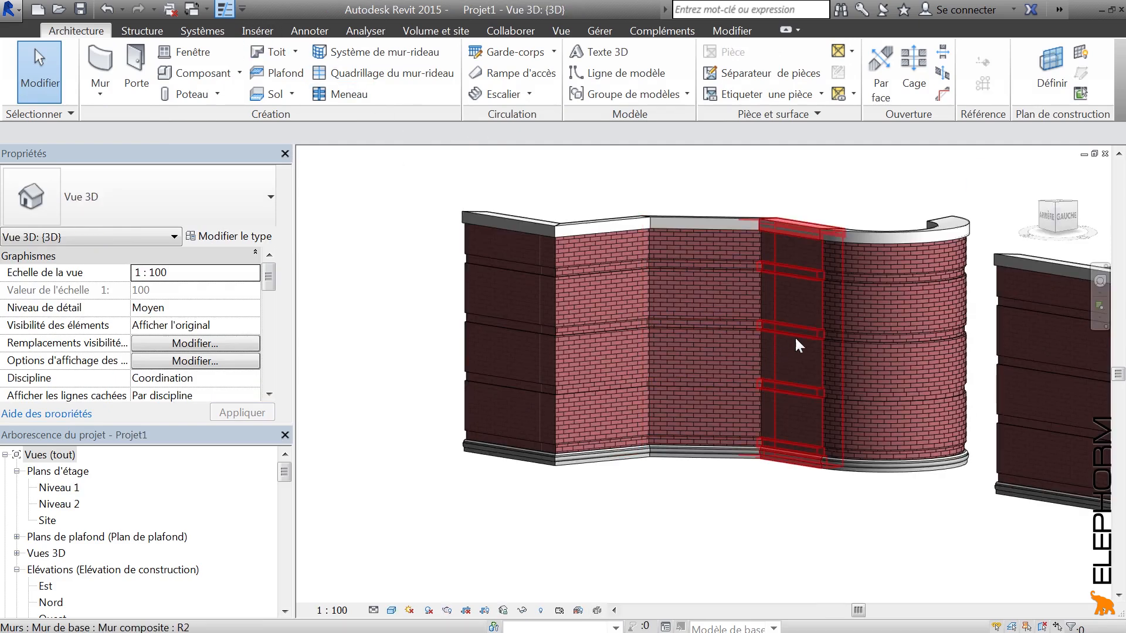
# Add a wall sweep with the Coursive profile to the structure of the Mur composite wall type
pyautogui.moveTo(794, 336); pyautogui.dragTo(592, 249, button='middle')
pyautogui.click(593, 248)
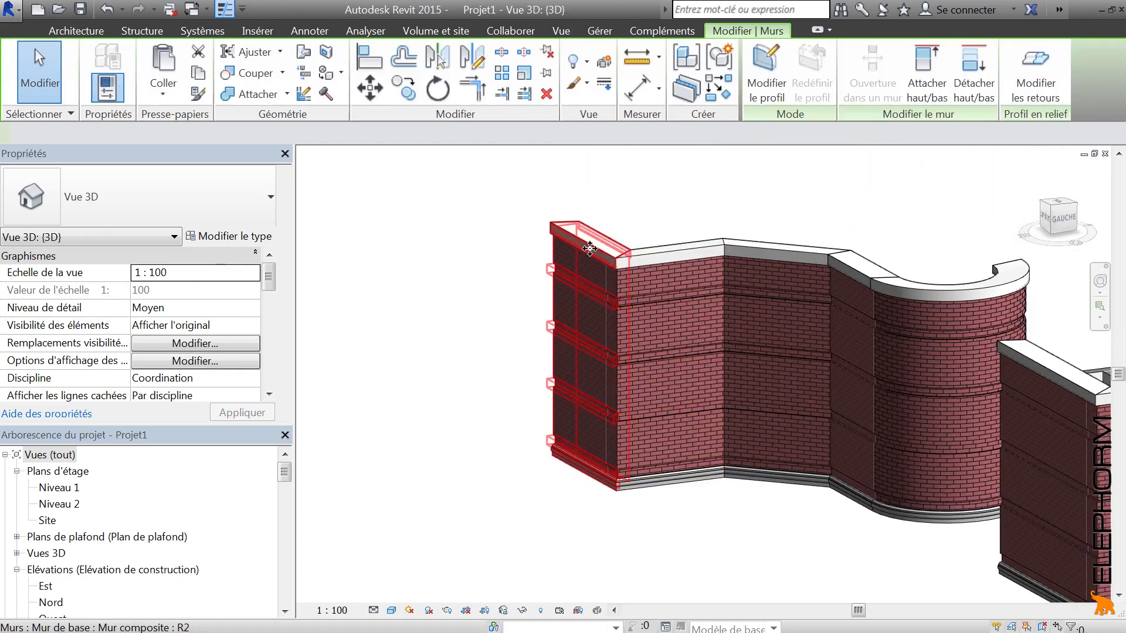
pyautogui.click(244, 235)
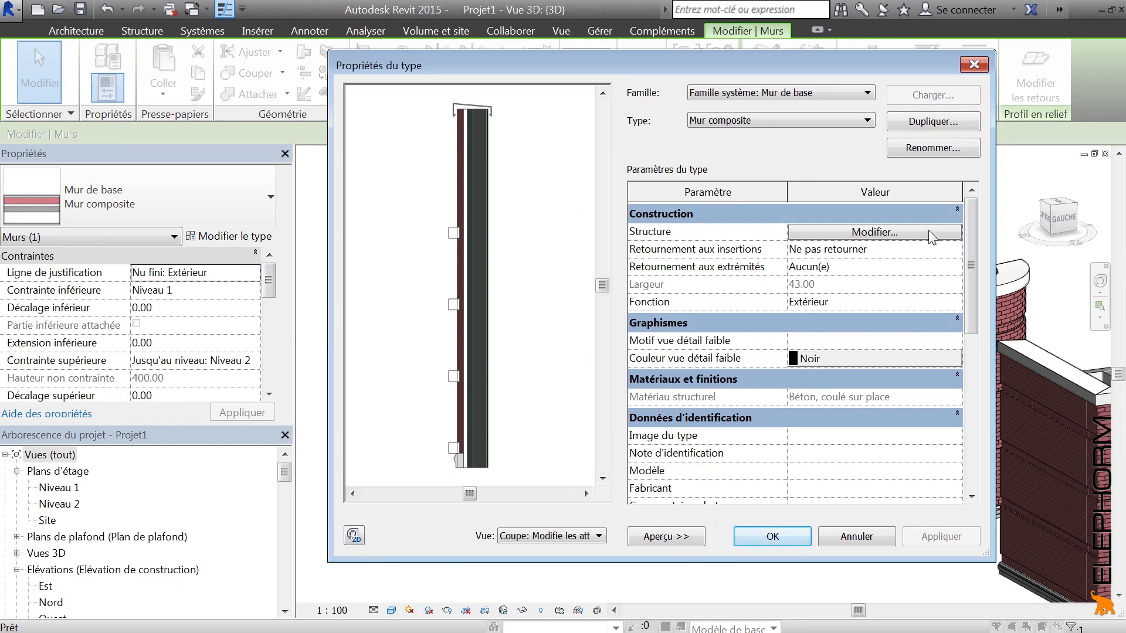
pyautogui.click(930, 233)
pyautogui.click(905, 477)
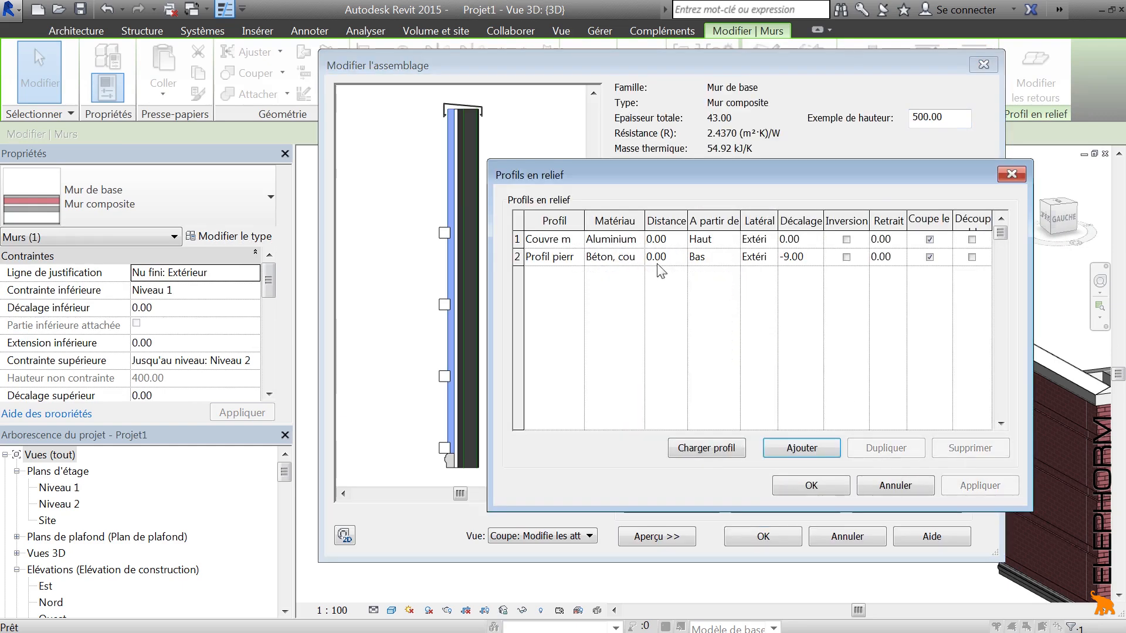
pyautogui.click(795, 452)
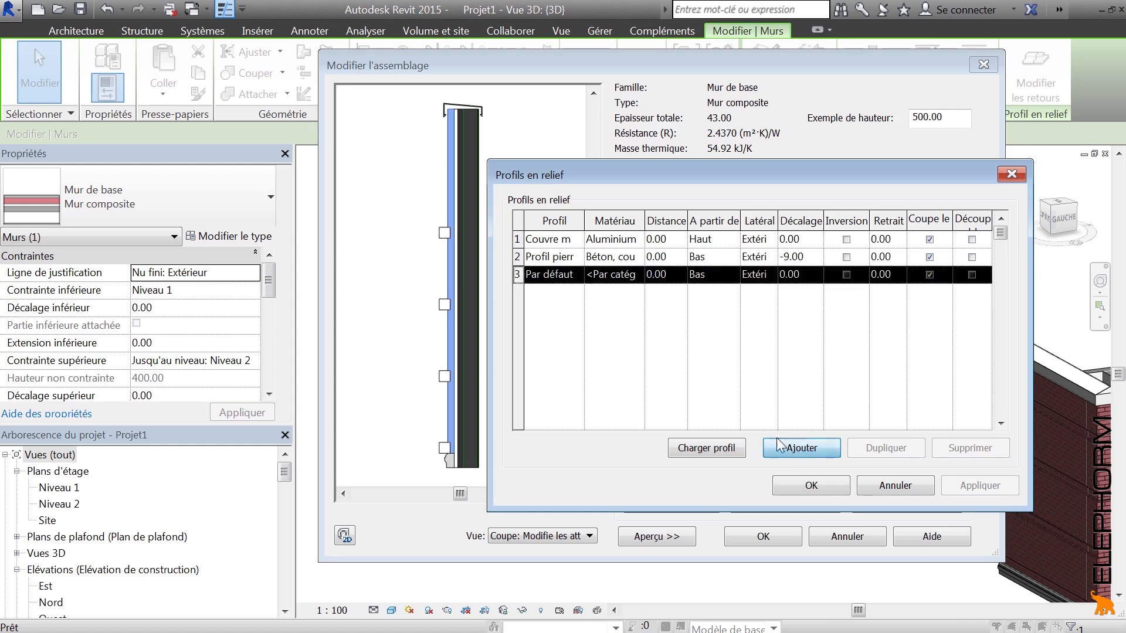
pyautogui.click(580, 277)
pyautogui.click(579, 307)
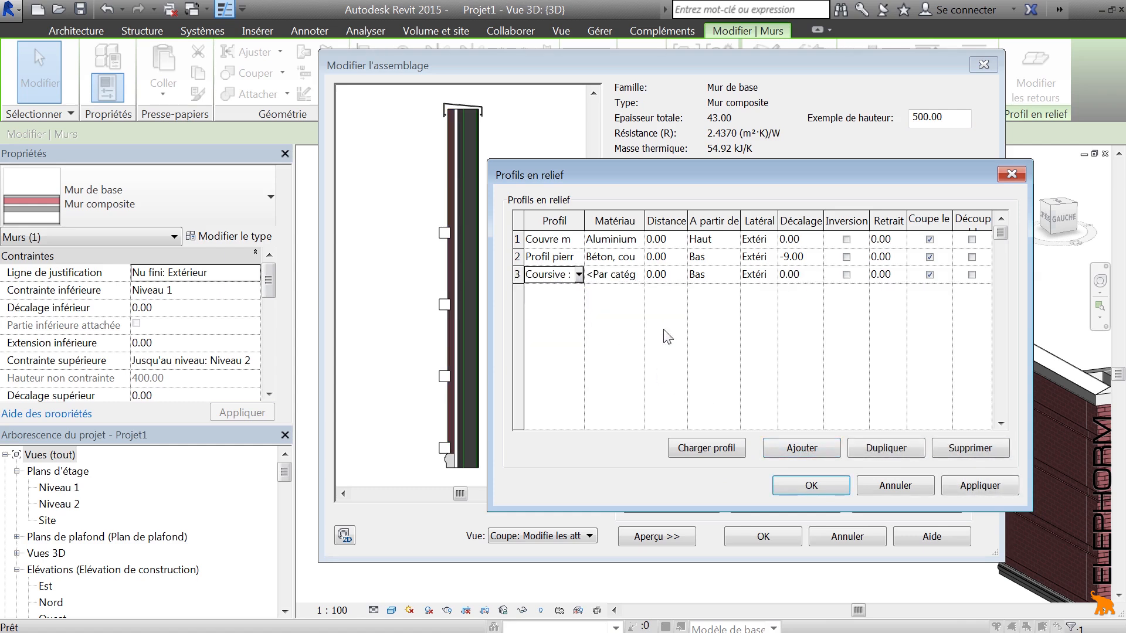
# Give the Coursive sweep the Aluminium material and a distance of 200 from the base, and apply it to the wall type
pyautogui.click(640, 273)
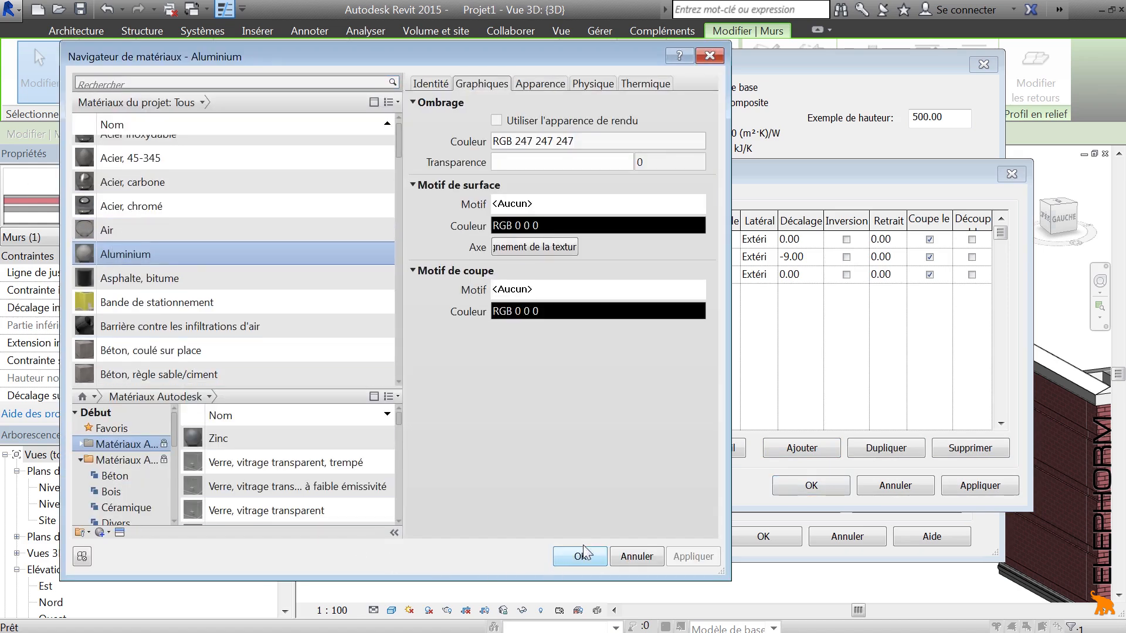
pyautogui.click(582, 555)
pyautogui.click(683, 275)
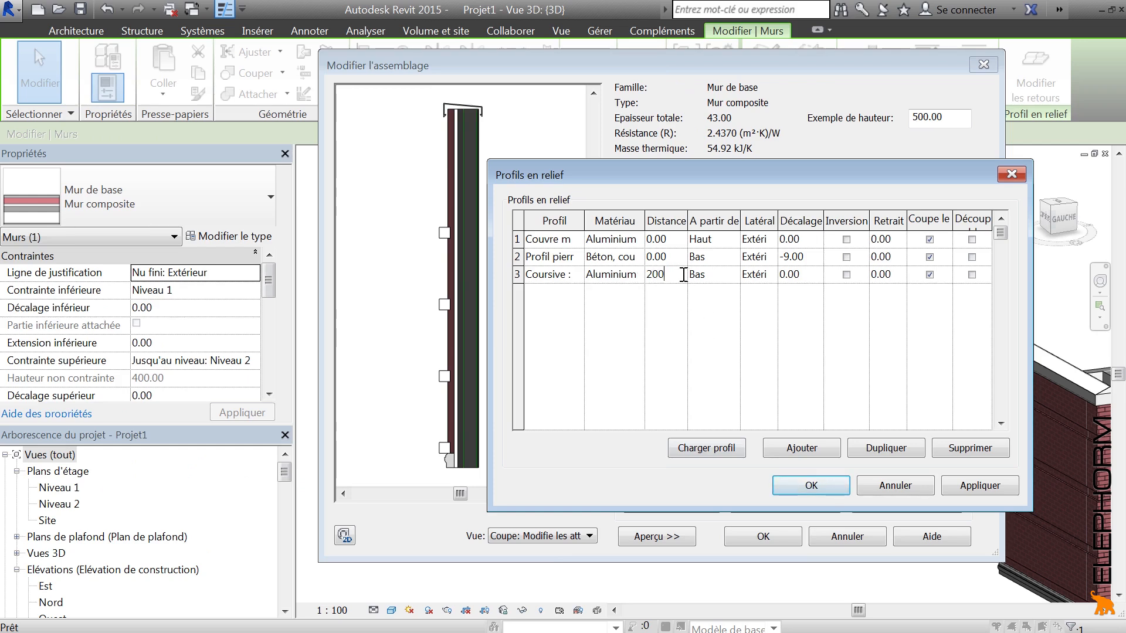
pyautogui.click(982, 490)
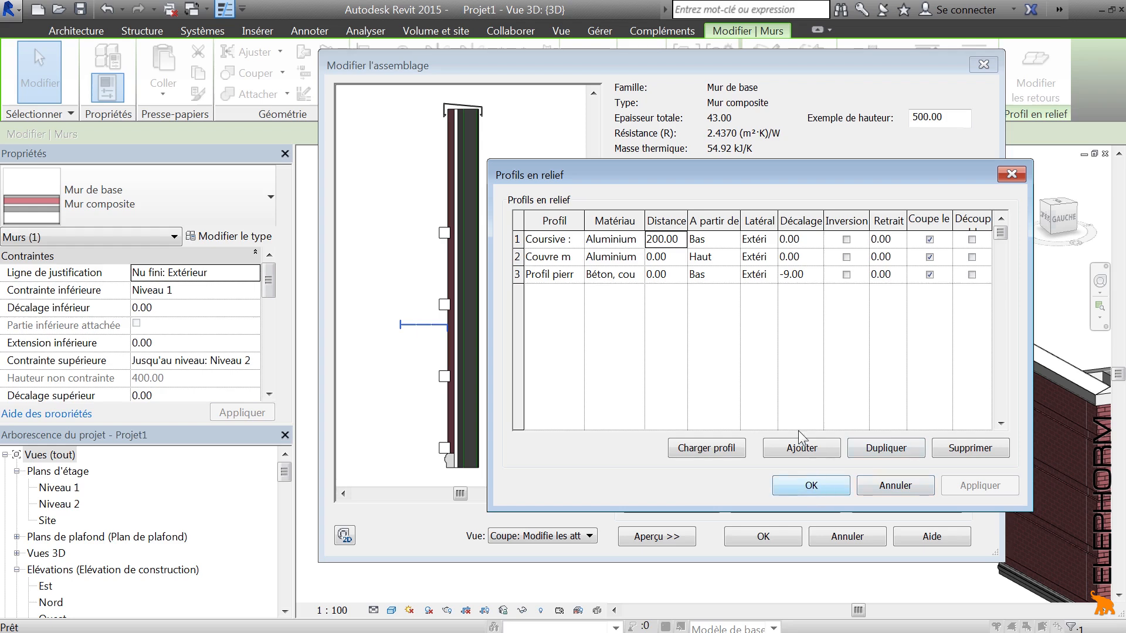
pyautogui.click(811, 488)
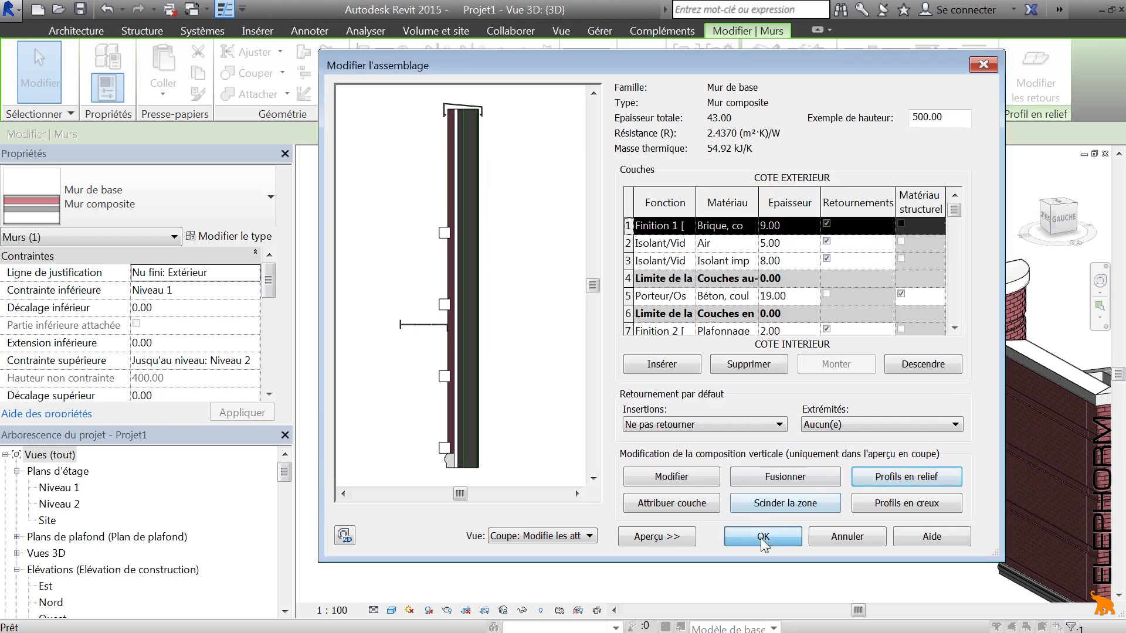
pyautogui.click(759, 537)
pyautogui.click(760, 539)
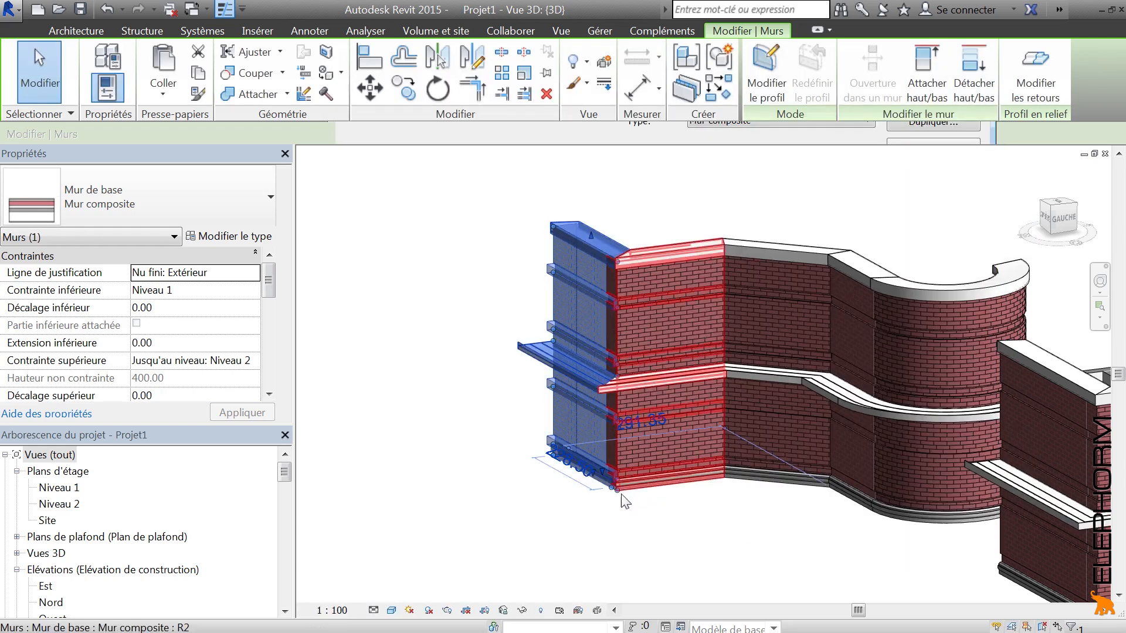
pyautogui.click(759, 543)
# Examine the Coursive sweep in 3D, close up at a wall end and along the angled and curved walls
pyautogui.keyDown('shift'); pyautogui.moveTo(759, 543); pyautogui.dragTo(864, 524, button='middle'); pyautogui.keyUp('shift')
pyautogui.scroll(10, 845, 546)
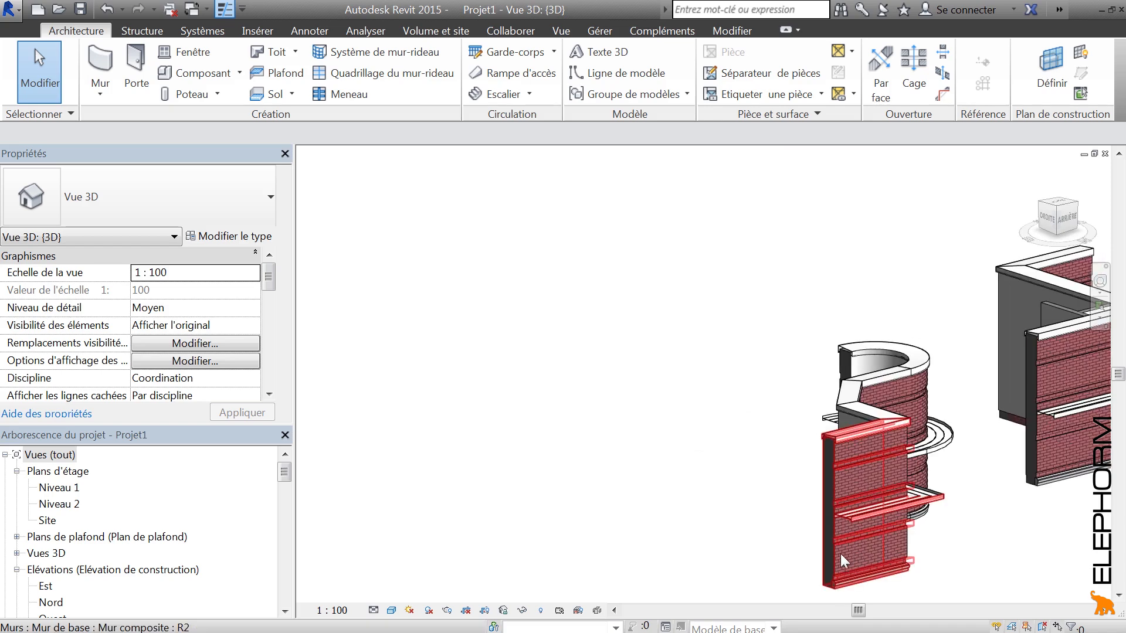
pyautogui.moveTo(623, 357); pyautogui.dragTo(499, 376, button='middle')
pyautogui.scroll(-8, 479, 371)
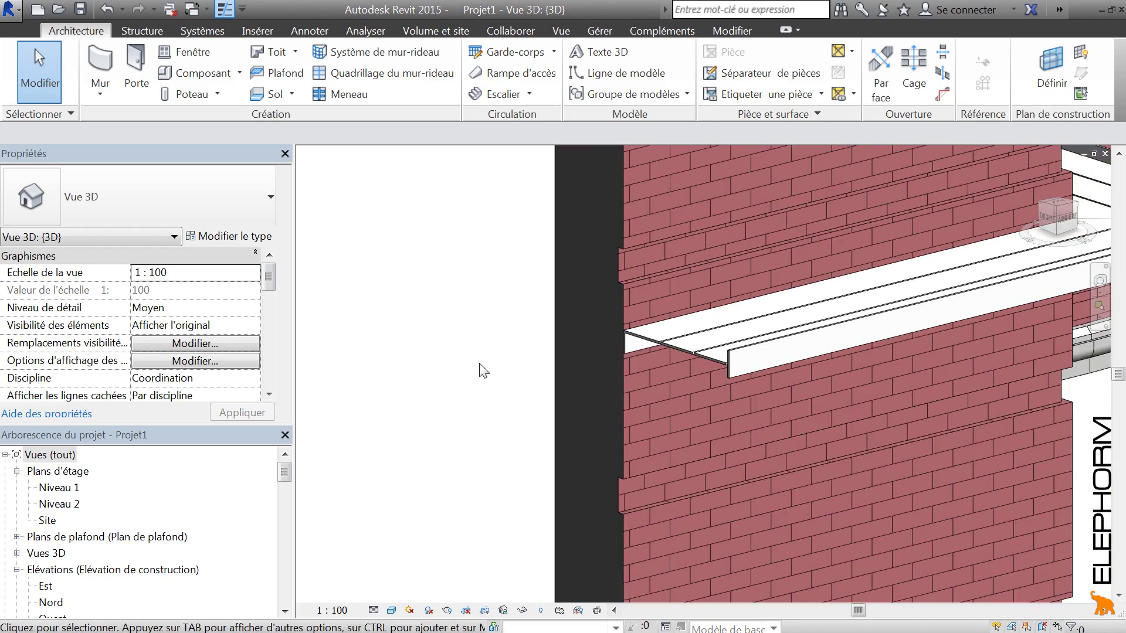
pyautogui.keyDown('shift'); pyautogui.moveTo(804, 395); pyautogui.dragTo(731, 442, button='middle'); pyautogui.keyUp('shift')
pyautogui.scroll(-6, 610, 435)
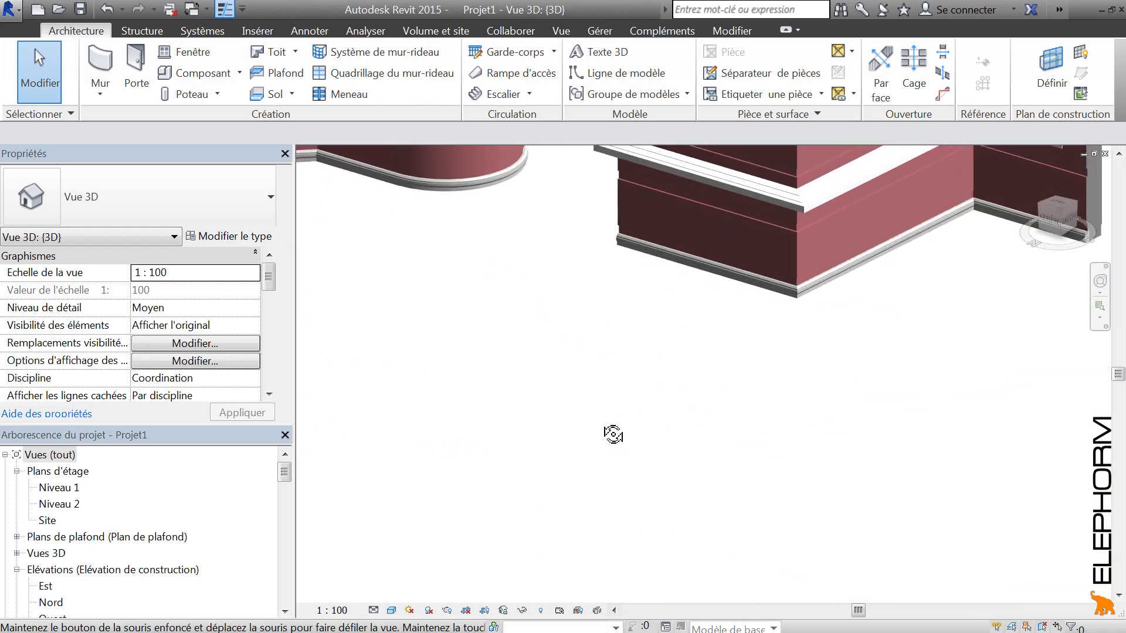
pyautogui.keyDown('shift'); pyautogui.moveTo(596, 377); pyautogui.dragTo(678, 387, button='middle'); pyautogui.keyUp('shift')
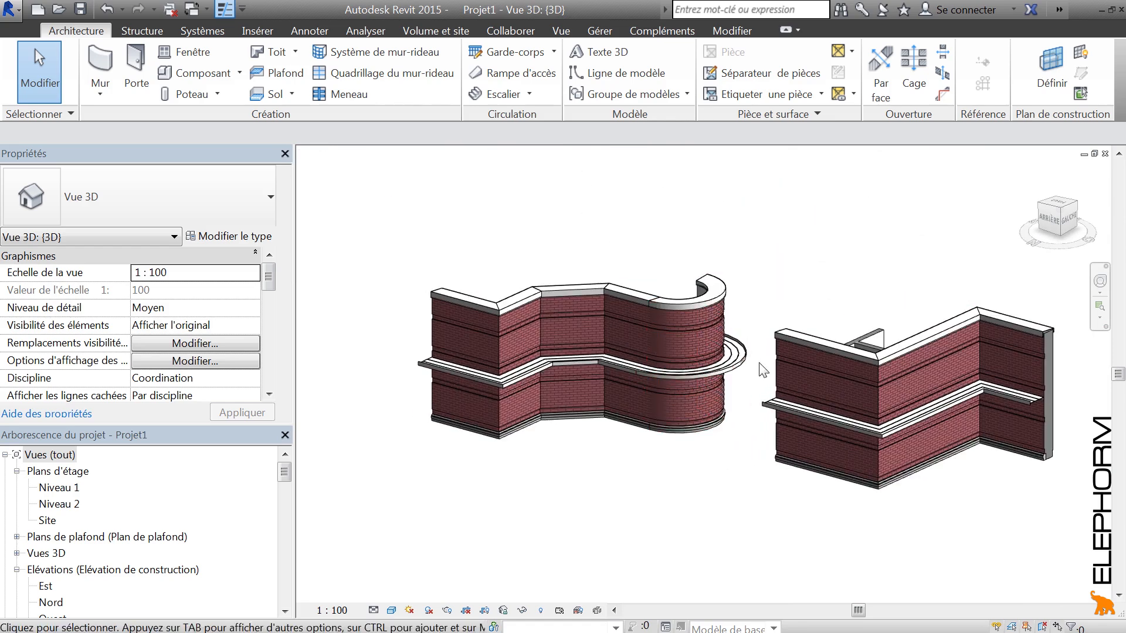
pyautogui.keyDown('shift'); pyautogui.moveTo(974, 464); pyautogui.dragTo(690, 511, button='middle'); pyautogui.keyUp('shift')
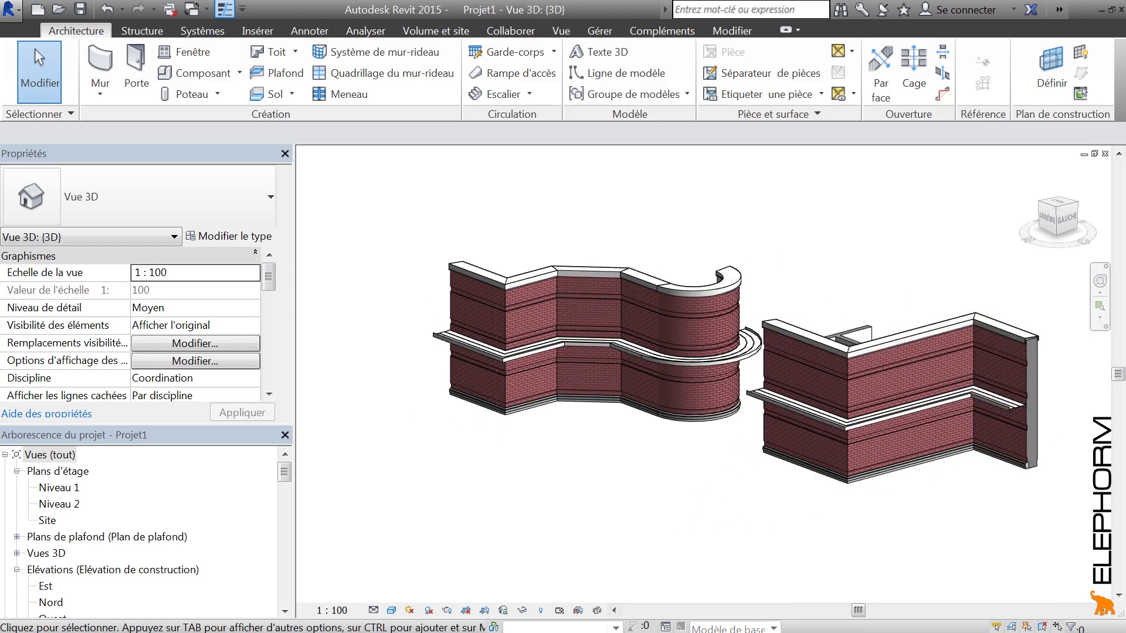